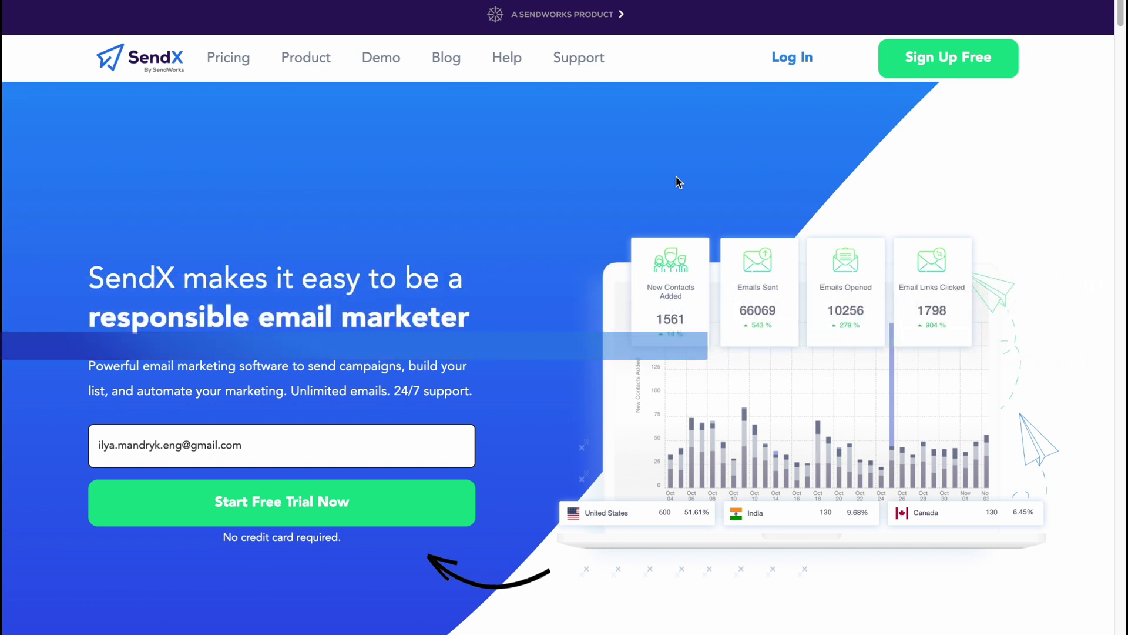
- Start the SendX free trial with the entered e-mail address
scroll(676, 182, down, 3)
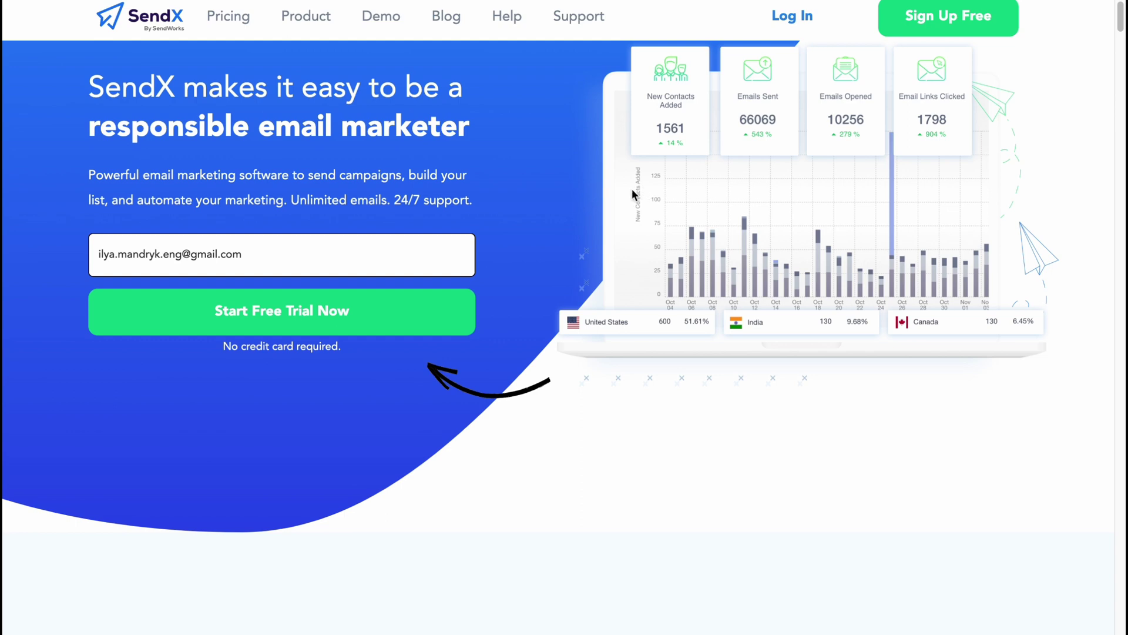
scroll(609, 201, up, 1)
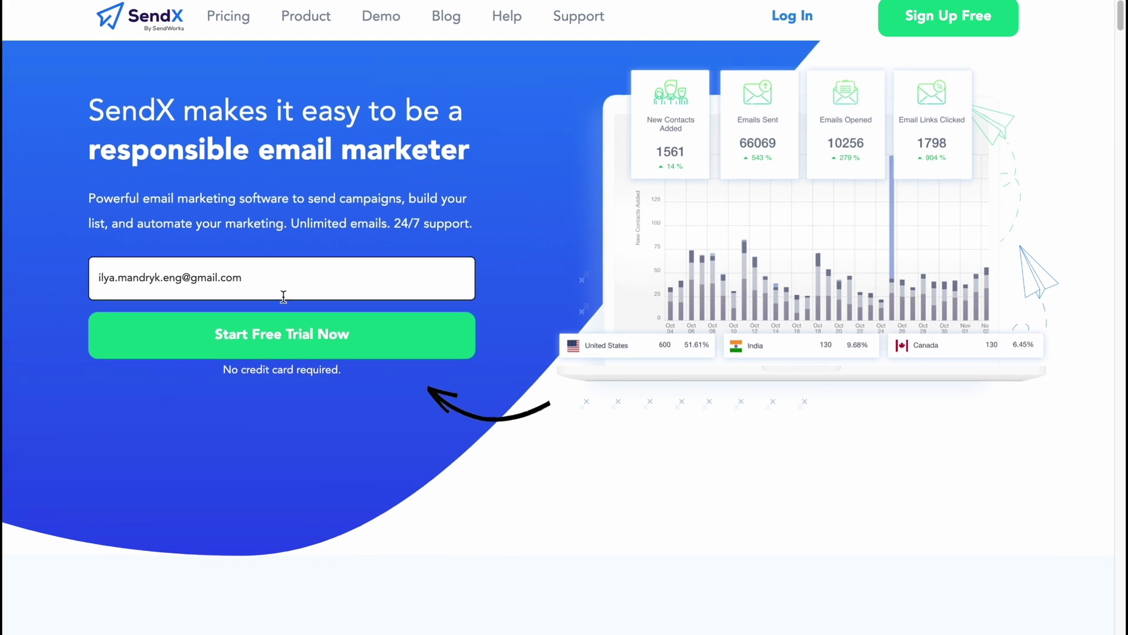
click(288, 344)
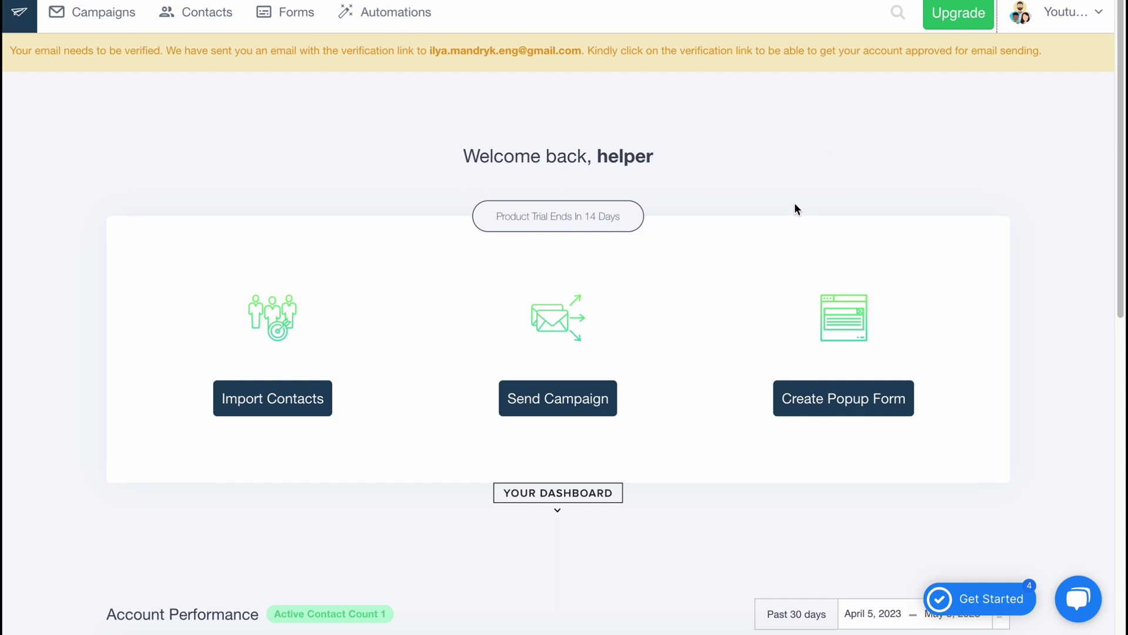
- Scroll the new dashboard and return to its top using the logo
scroll(771, 174, down, 1)
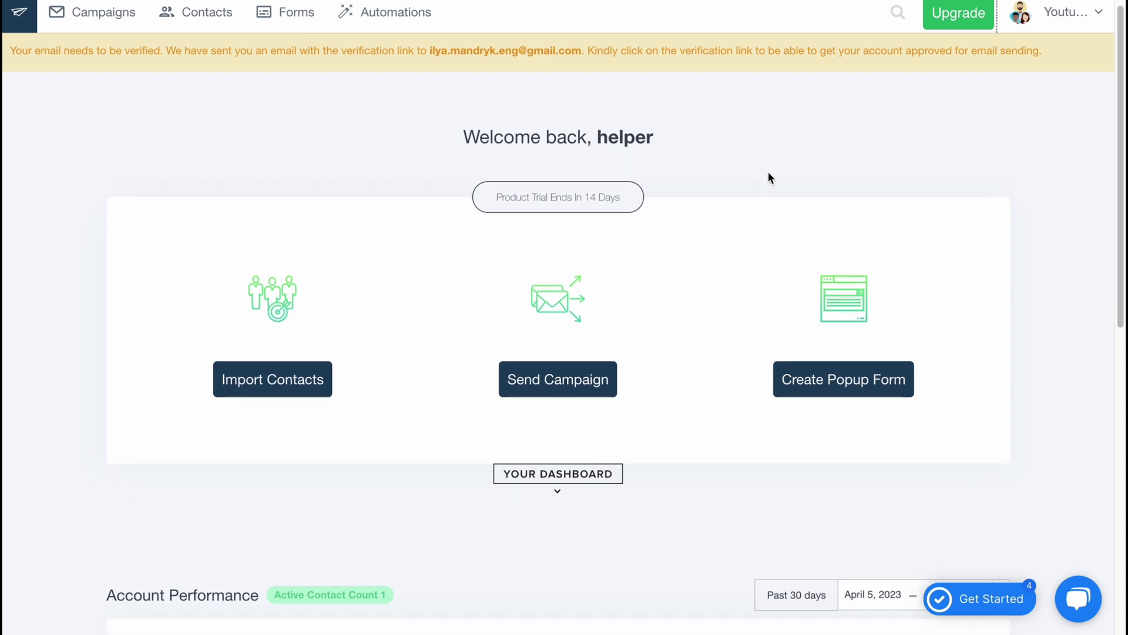
click(18, 17)
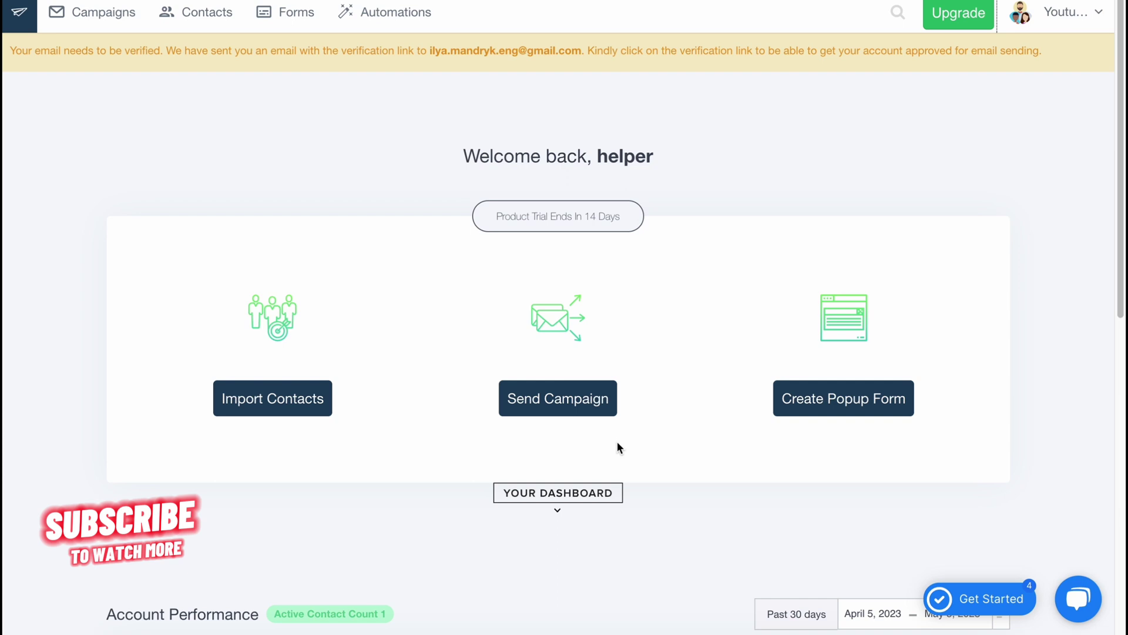
scroll(685, 293, down, 6)
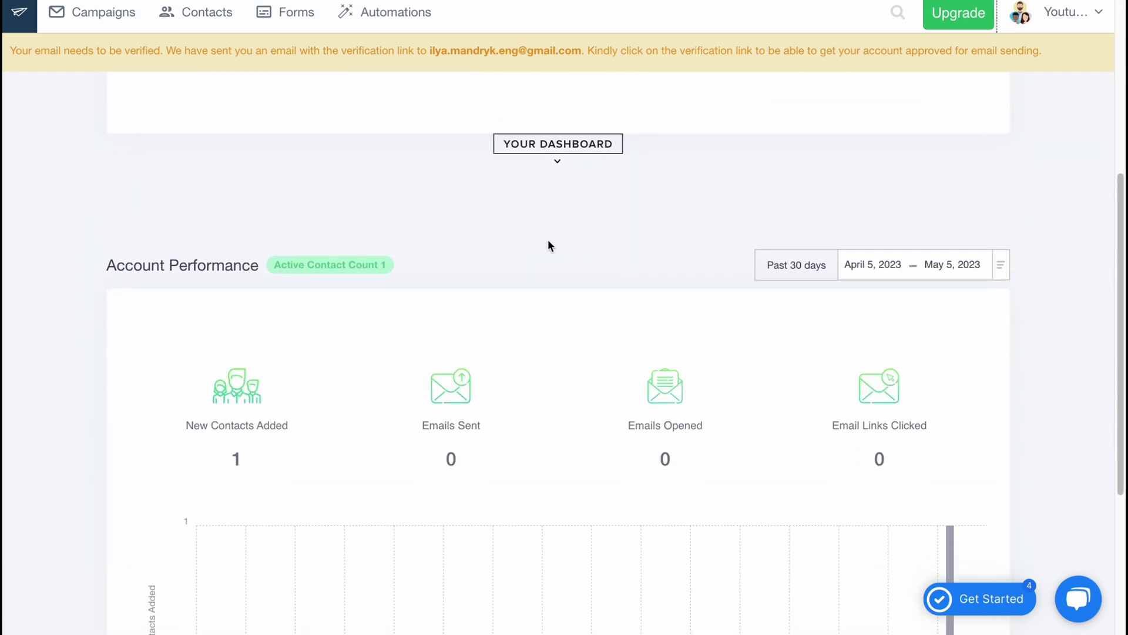
scroll(541, 241, down, 1)
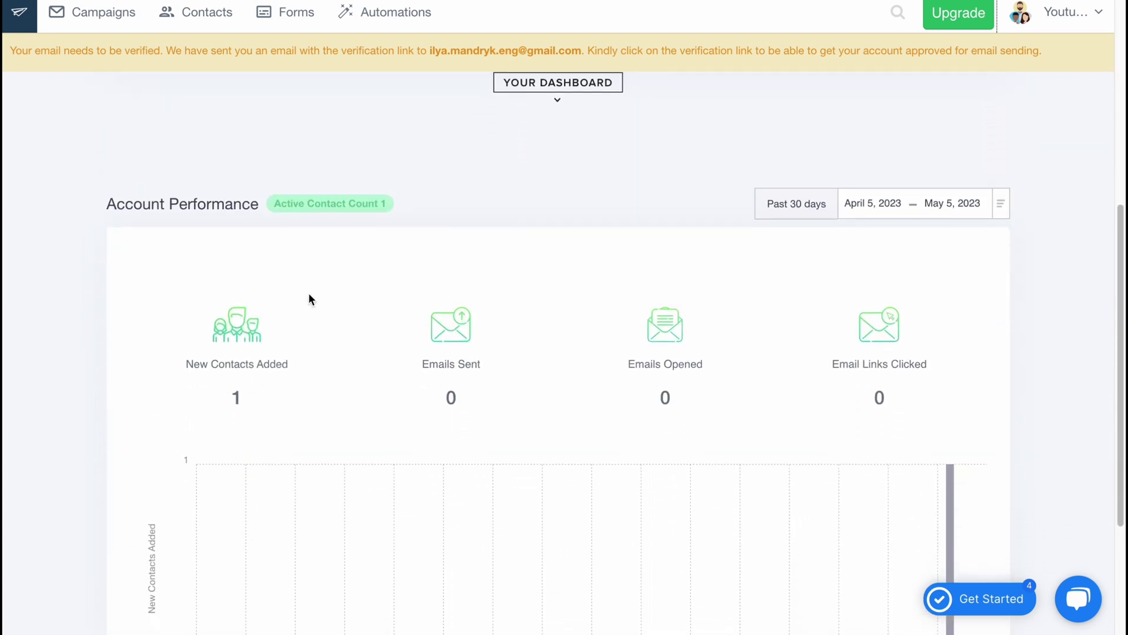
- Review the Account Performance stats, highlighting labels such as Emails Opened
drag(179, 369, 315, 369)
scroll(417, 369, down, 1)
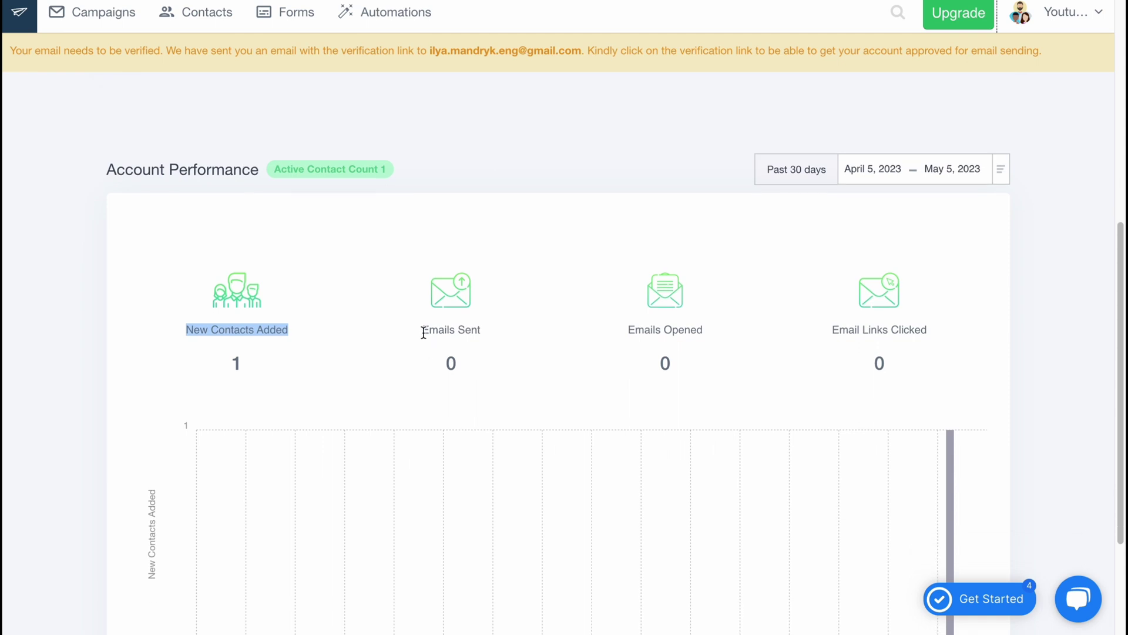
drag(422, 329, 546, 336)
drag(620, 339, 749, 340)
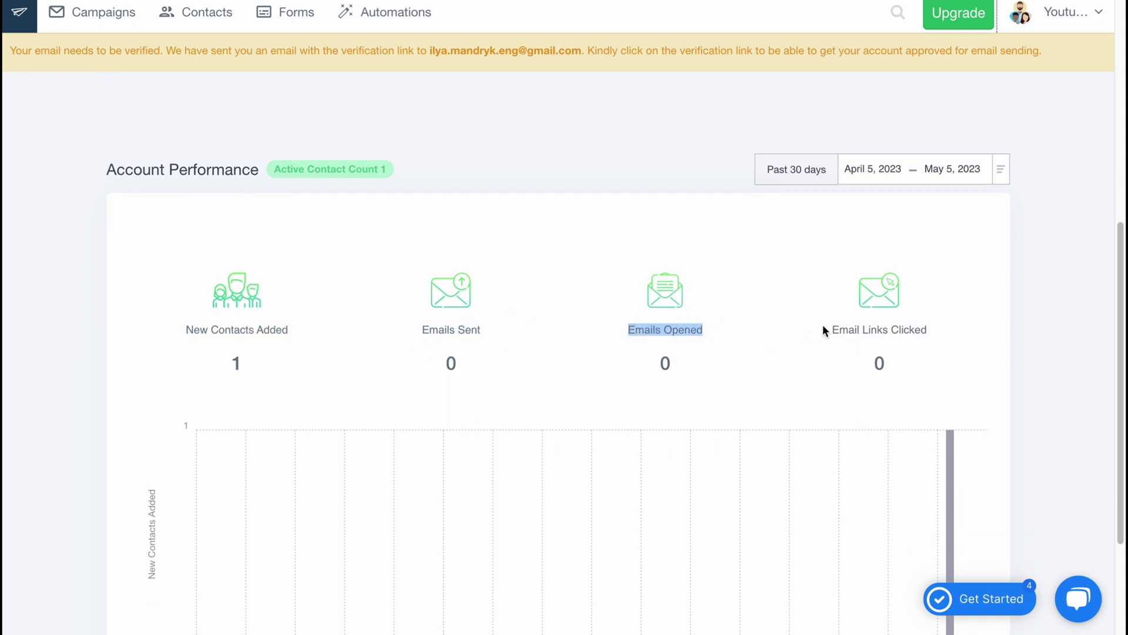
drag(824, 331, 960, 330)
scroll(793, 312, down, 2)
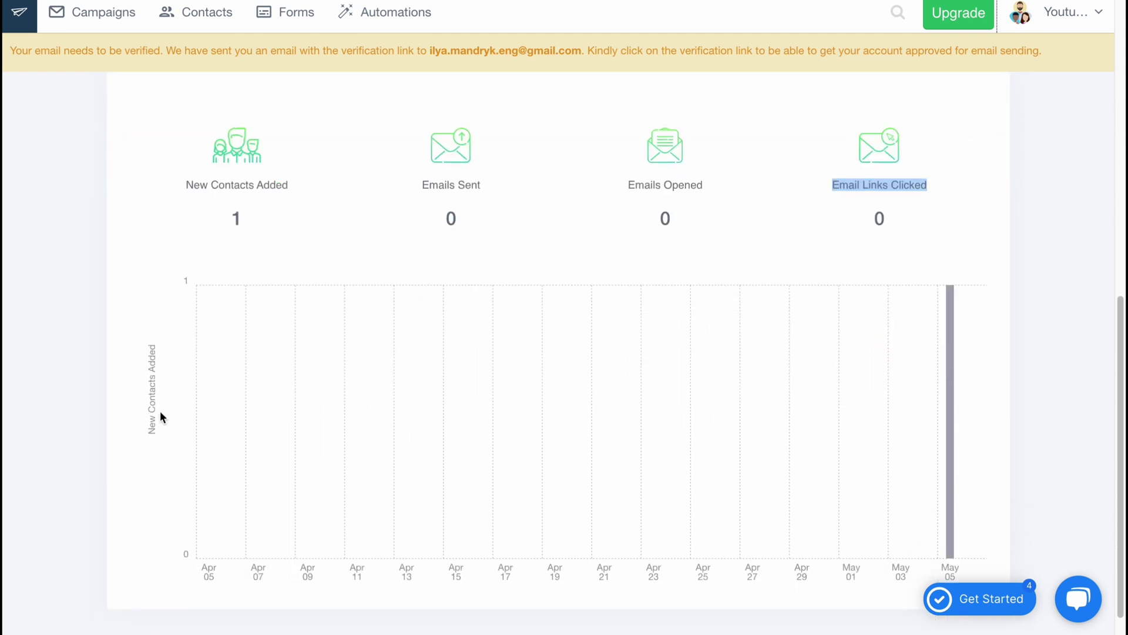
scroll(660, 392, up, 5)
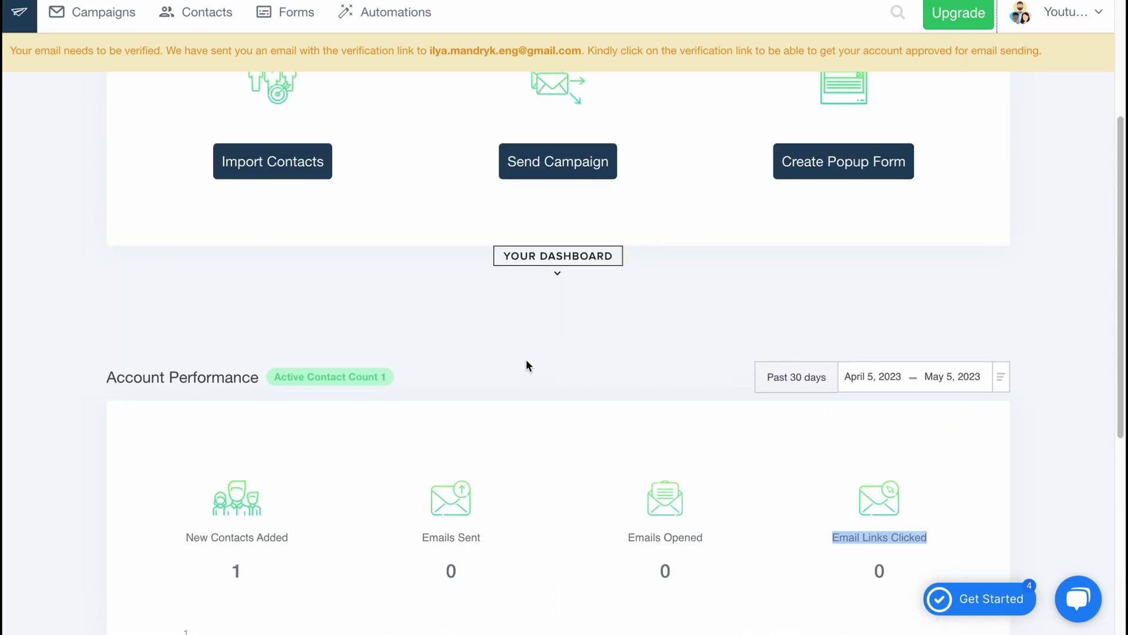
scroll(526, 362, down, 5)
scroll(512, 341, up, 8)
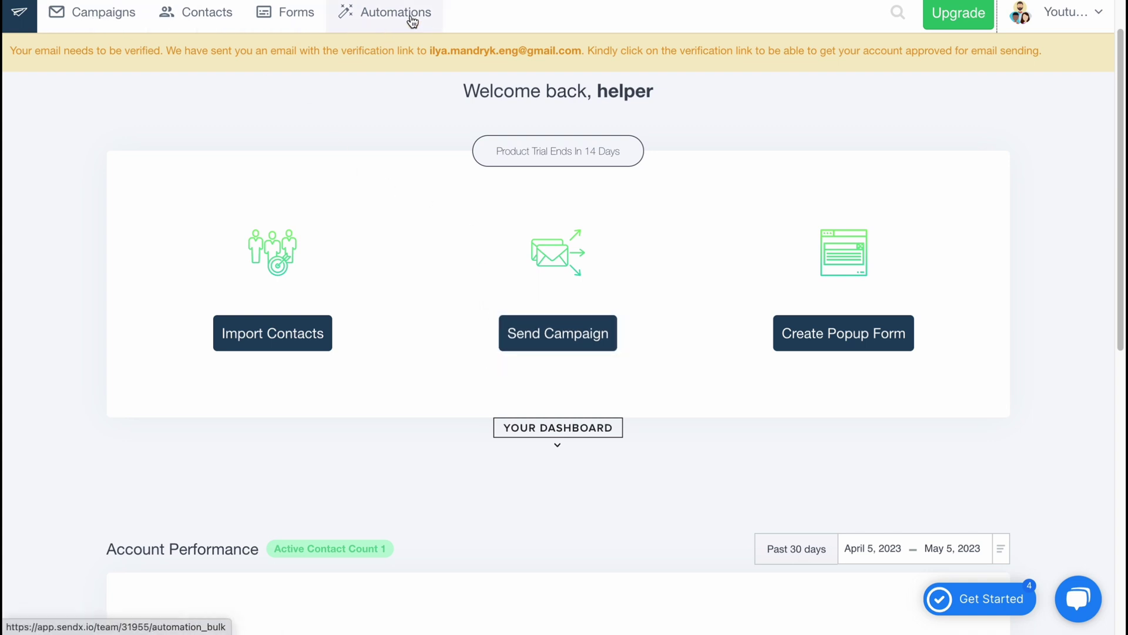
- Visit Campaigns, Contacts, Forms and Automations, then Forms again, ending on Contact Groups
click(102, 17)
click(210, 16)
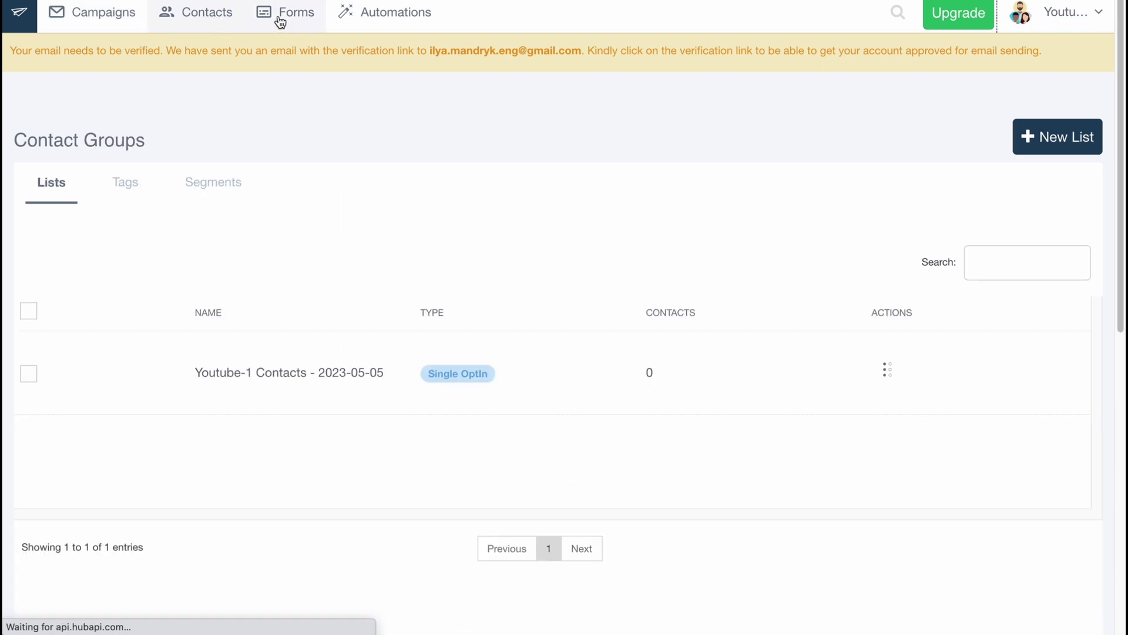
click(285, 18)
click(364, 23)
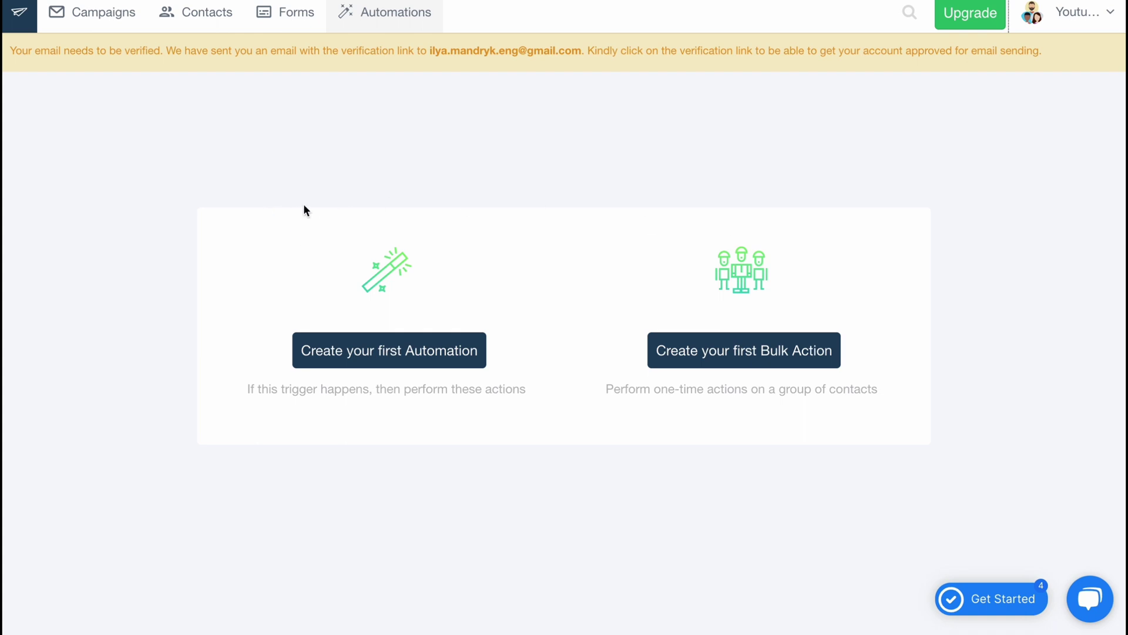
click(288, 20)
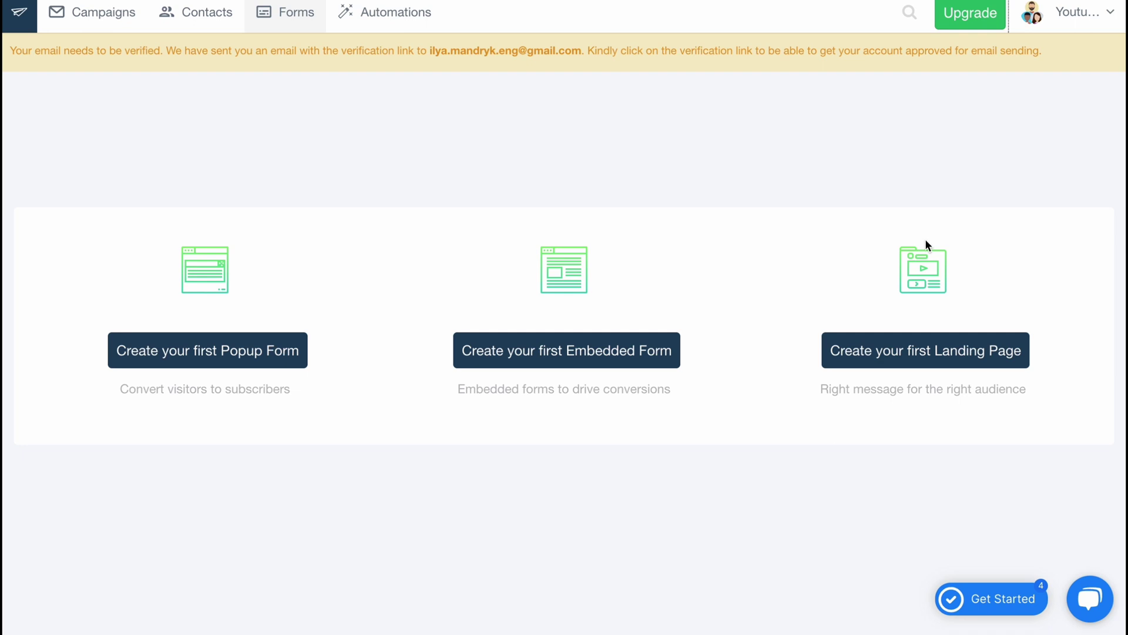
click(210, 13)
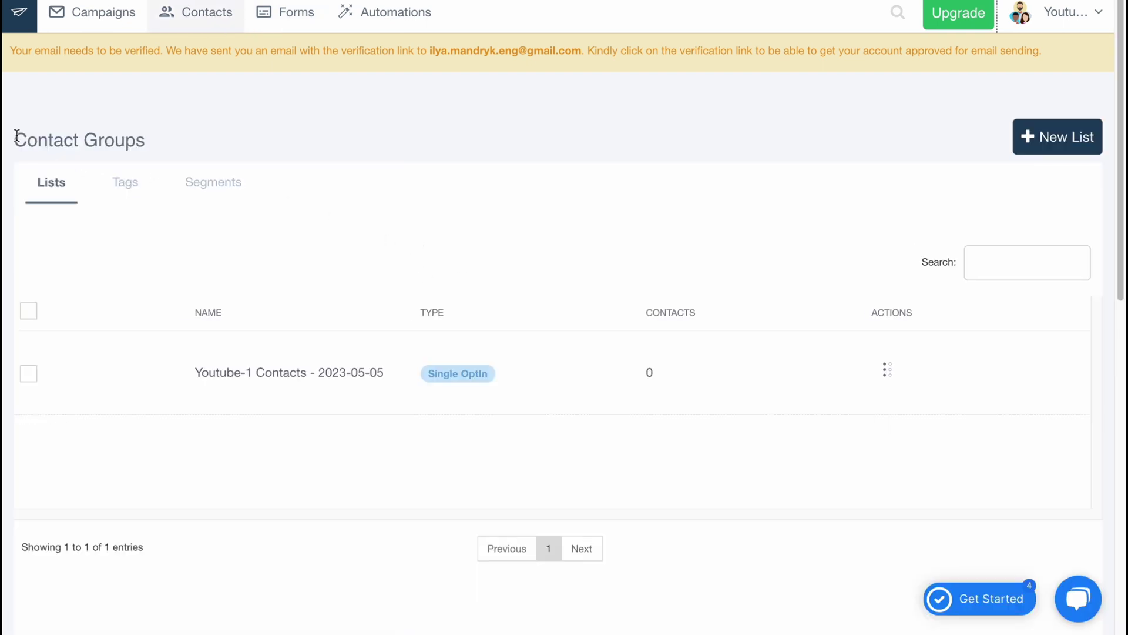
drag(16, 135, 182, 145)
click(435, 170)
scroll(474, 241, down, 2)
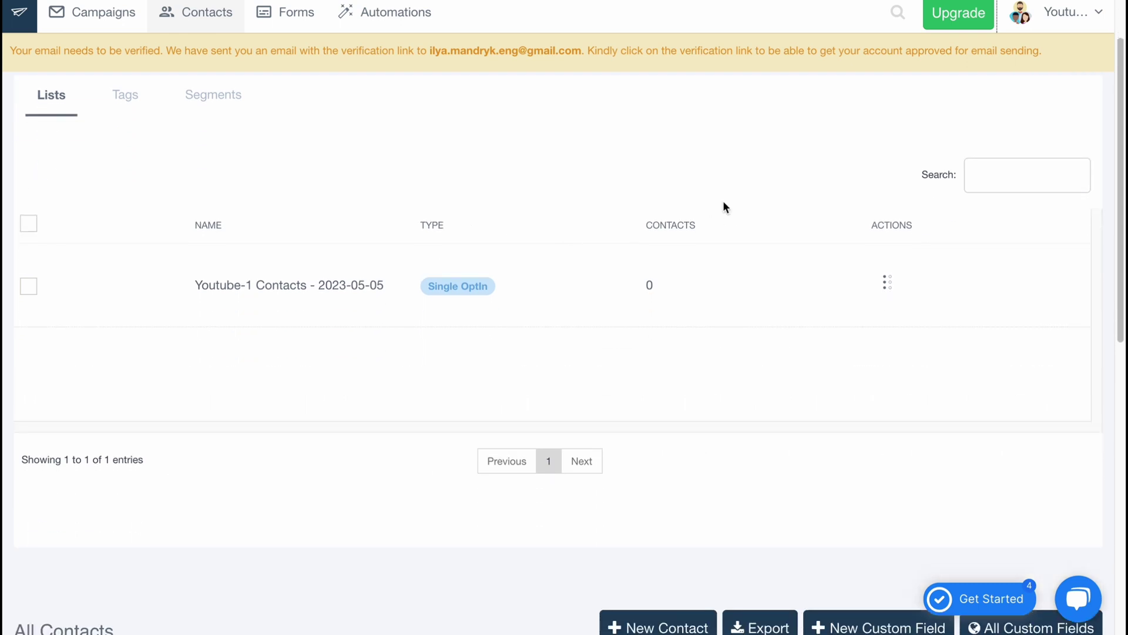
scroll(476, 207, down, 3)
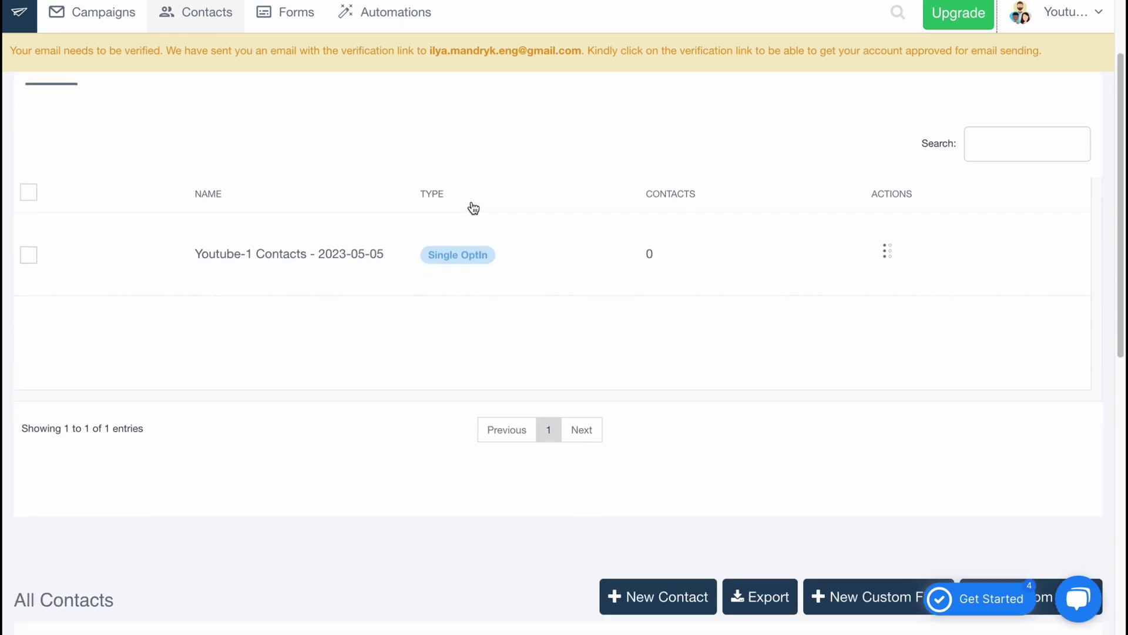
scroll(406, 329, down, 3)
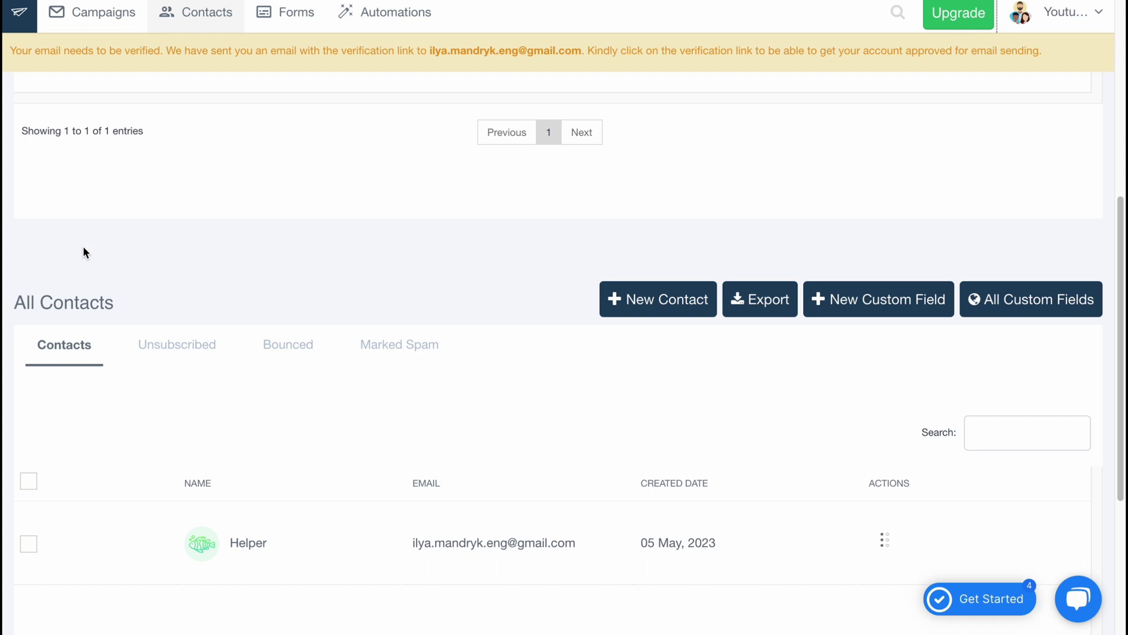
scroll(54, 326, down, 2)
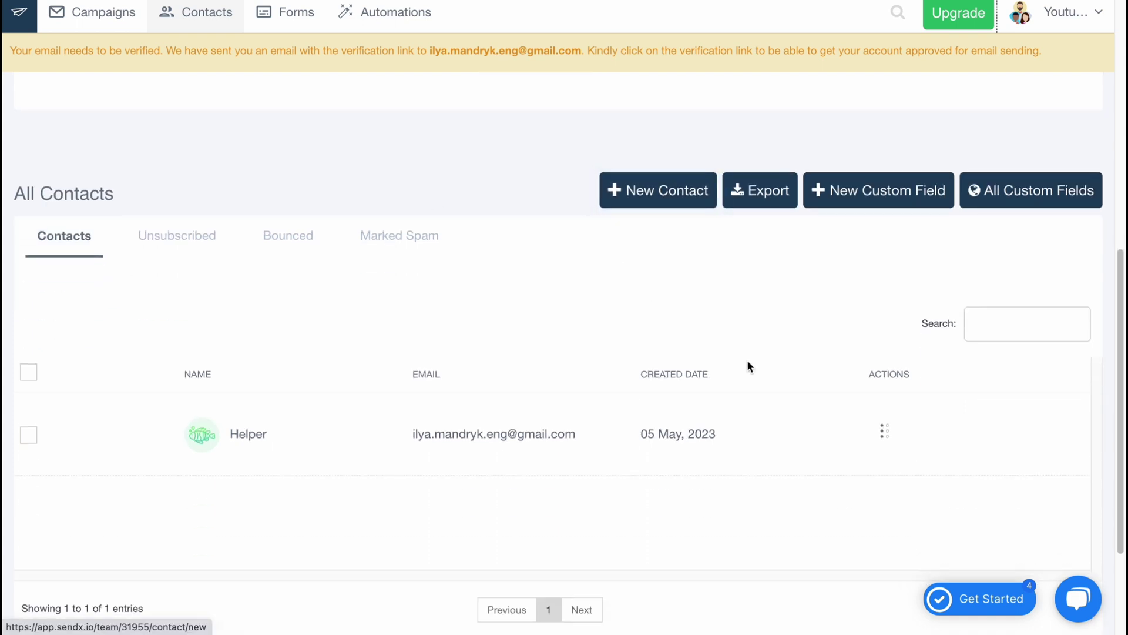
scroll(758, 376, down, 1)
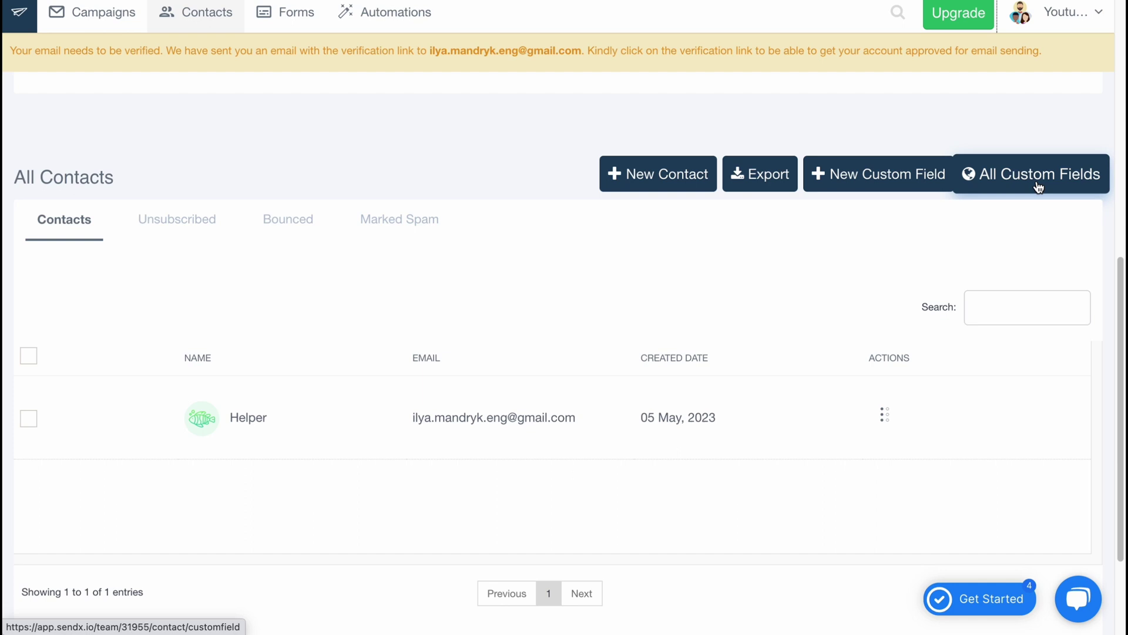
click(649, 175)
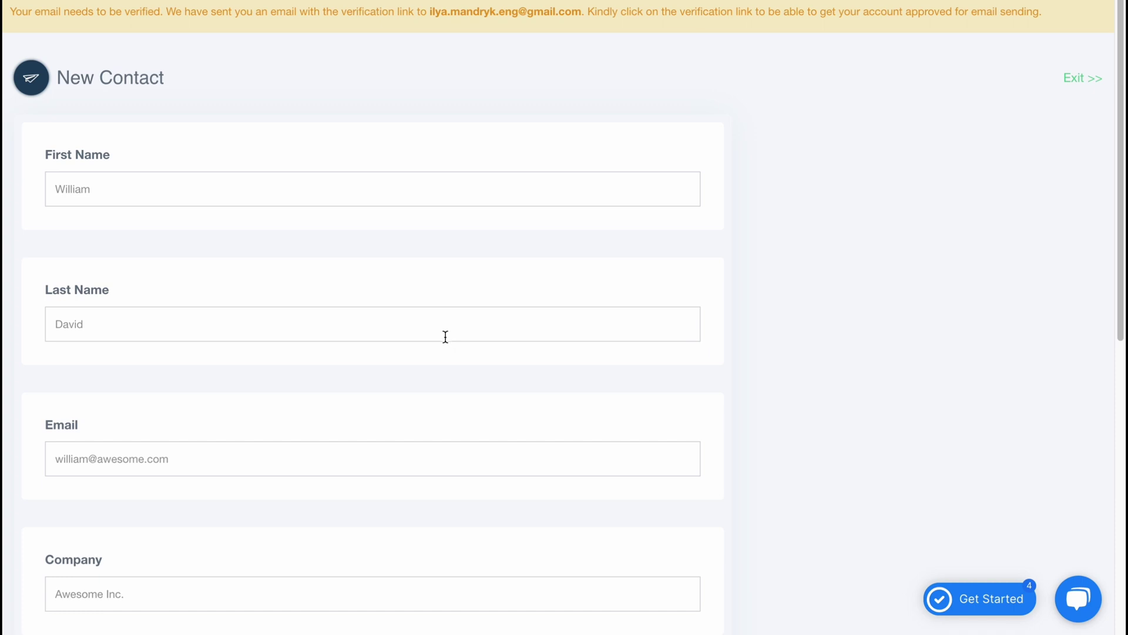
scroll(288, 268, down, 1)
scroll(217, 341, down, 3)
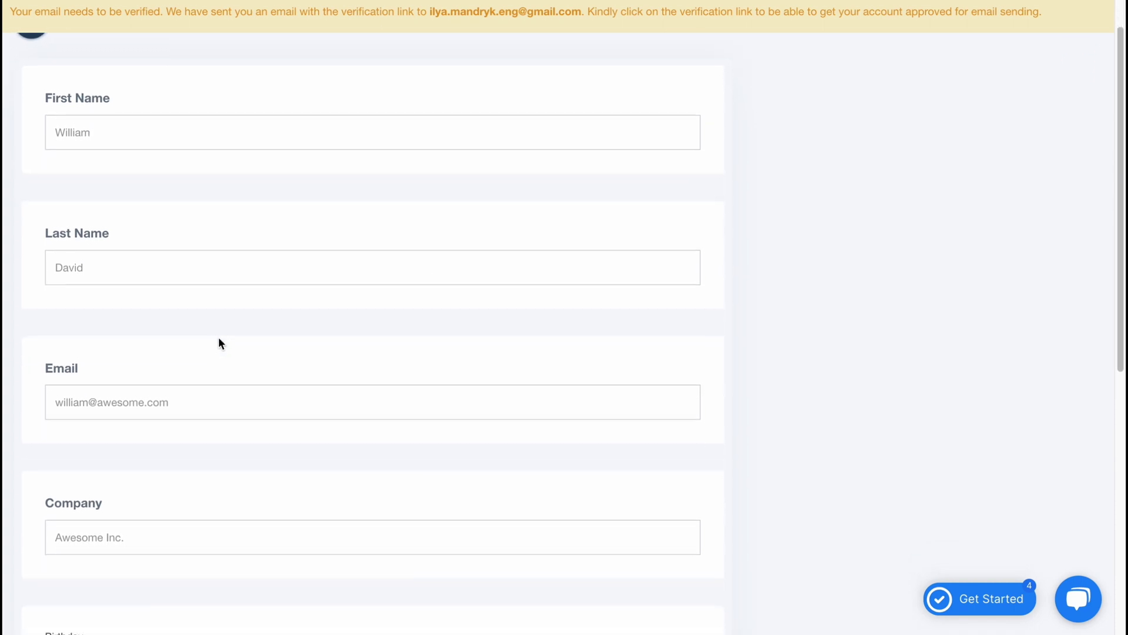
scroll(129, 388, down, 7)
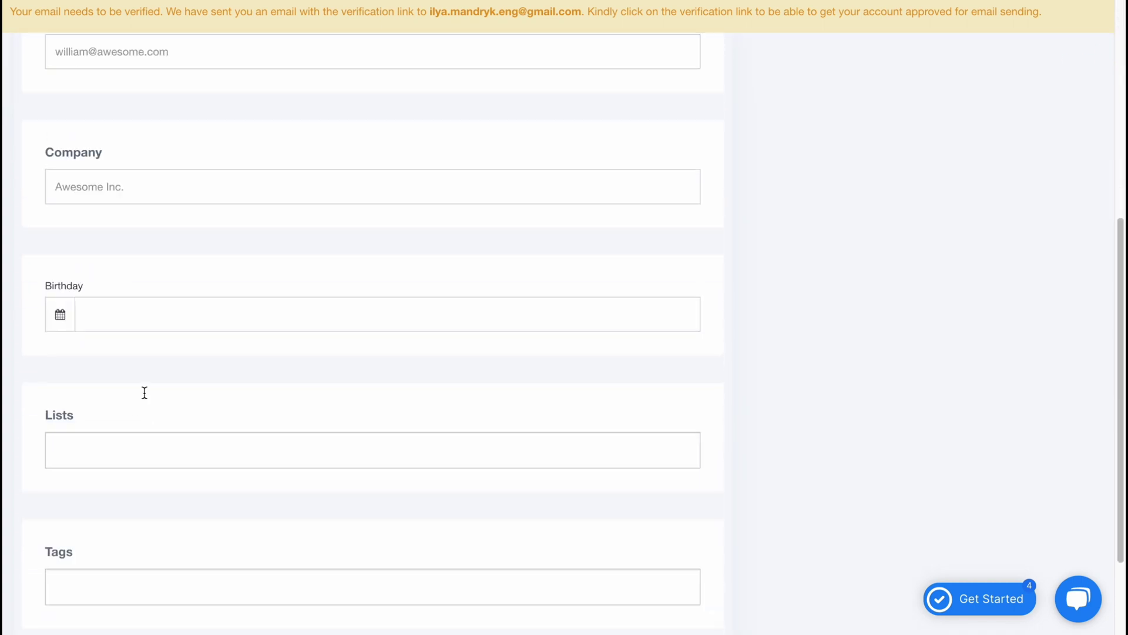
scroll(139, 389, up, 10)
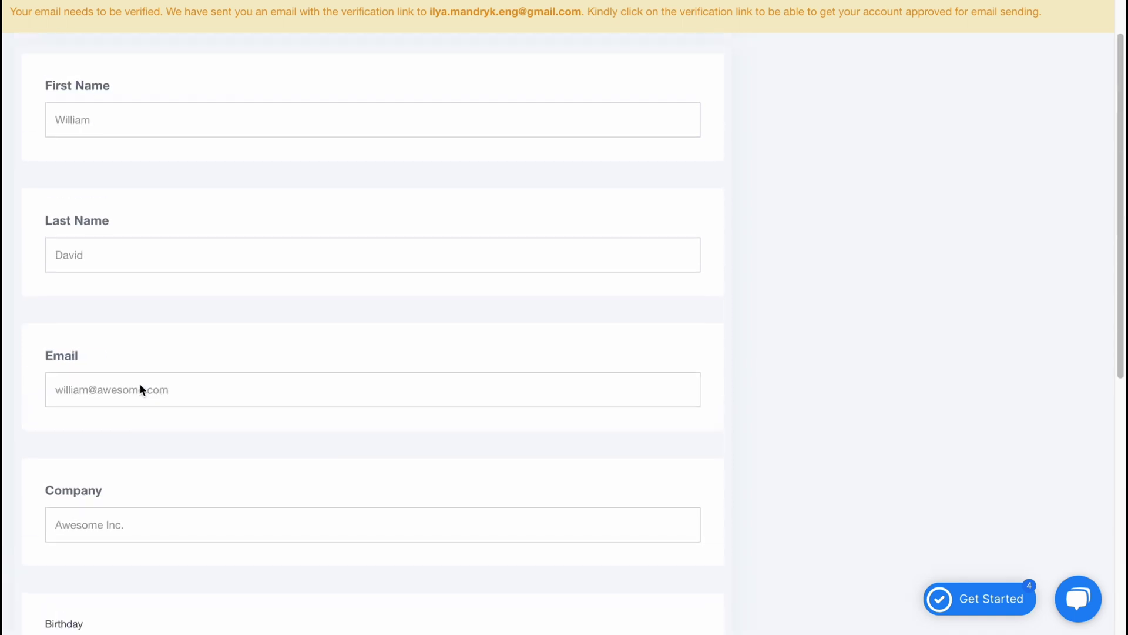
click(1081, 78)
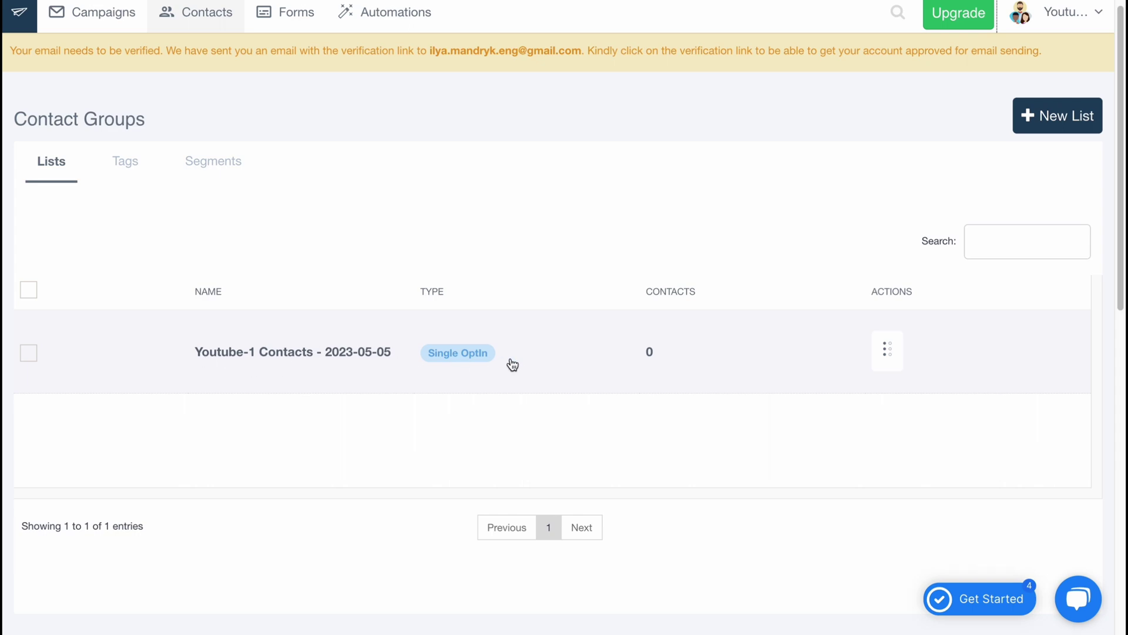
- Dismiss the only contact's Actions menu unchanged and scroll back up to the Lists section
scroll(512, 365, down, 10)
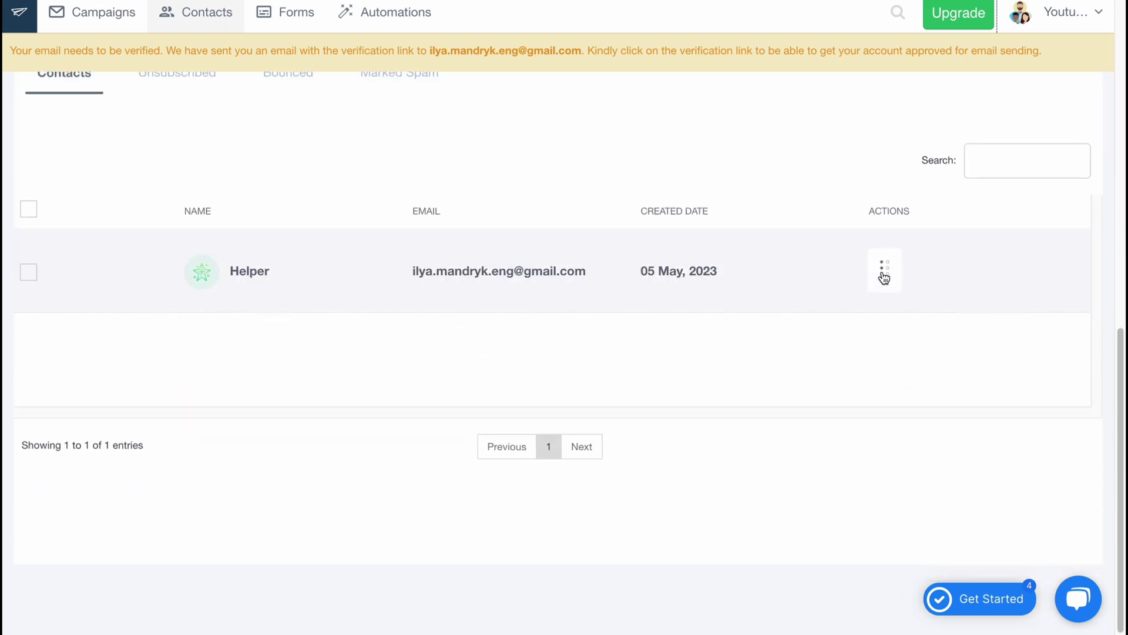
click(884, 274)
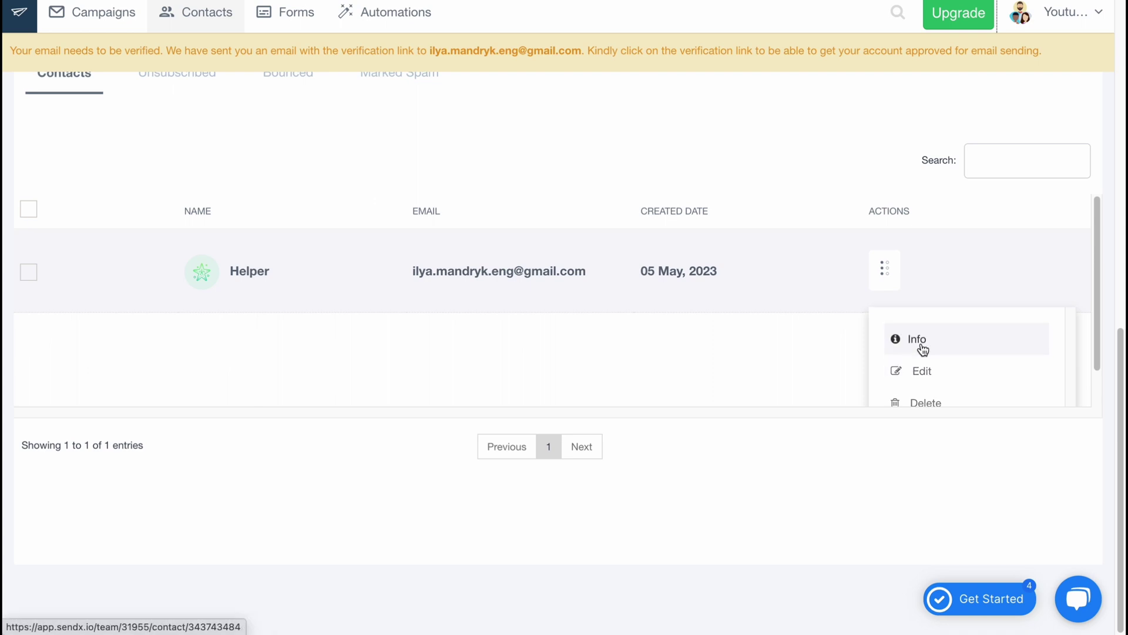
scroll(924, 348, down, 1)
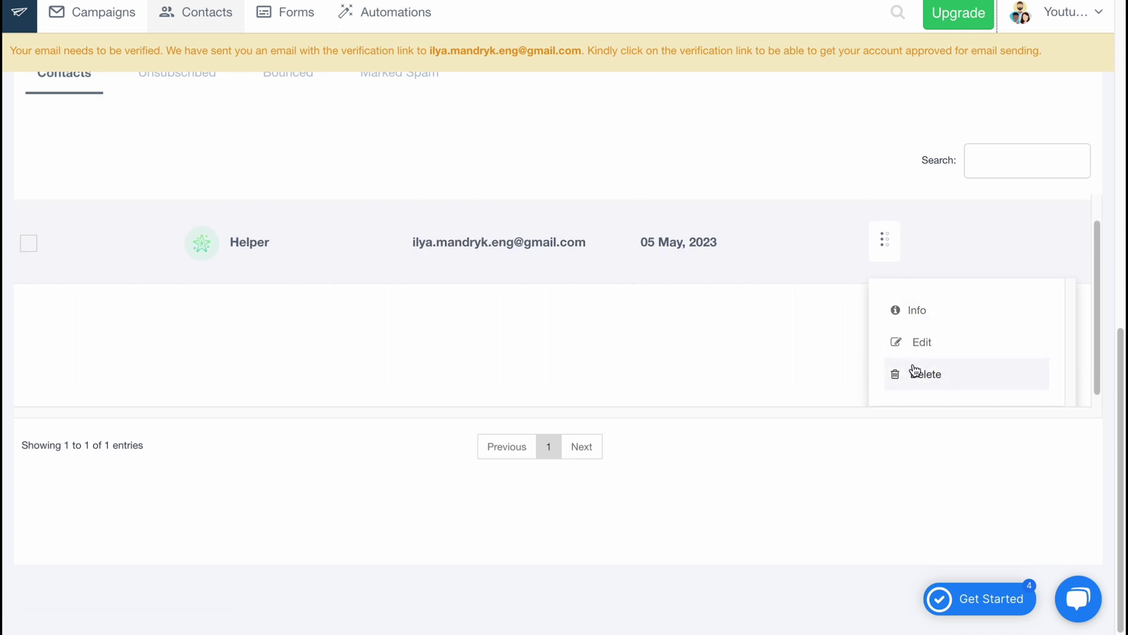
click(792, 349)
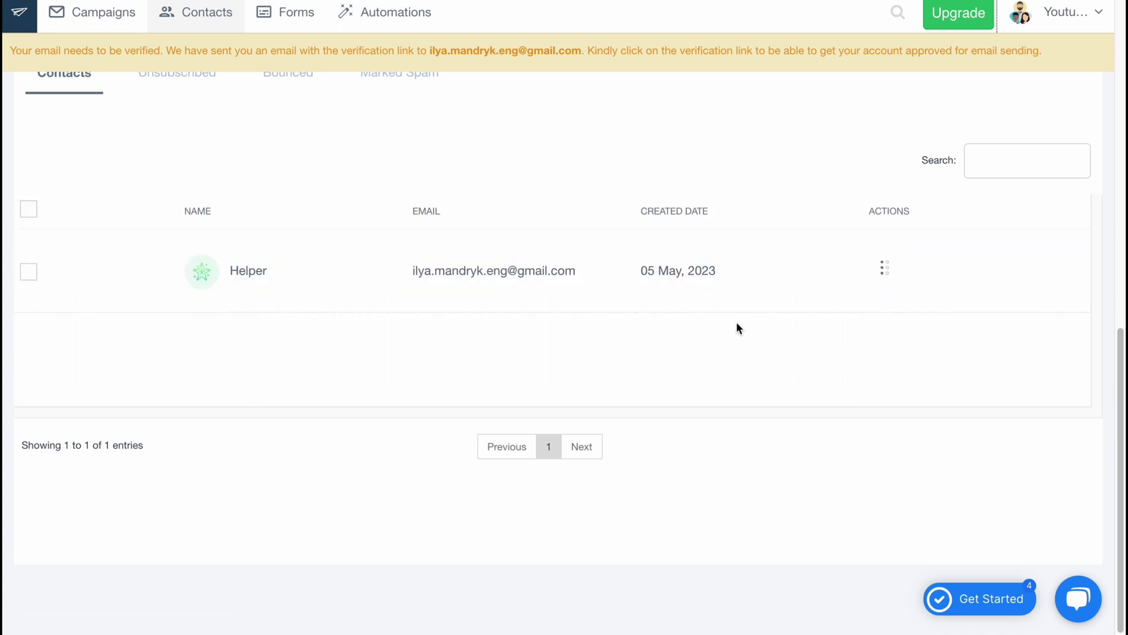
scroll(552, 223, up, 10)
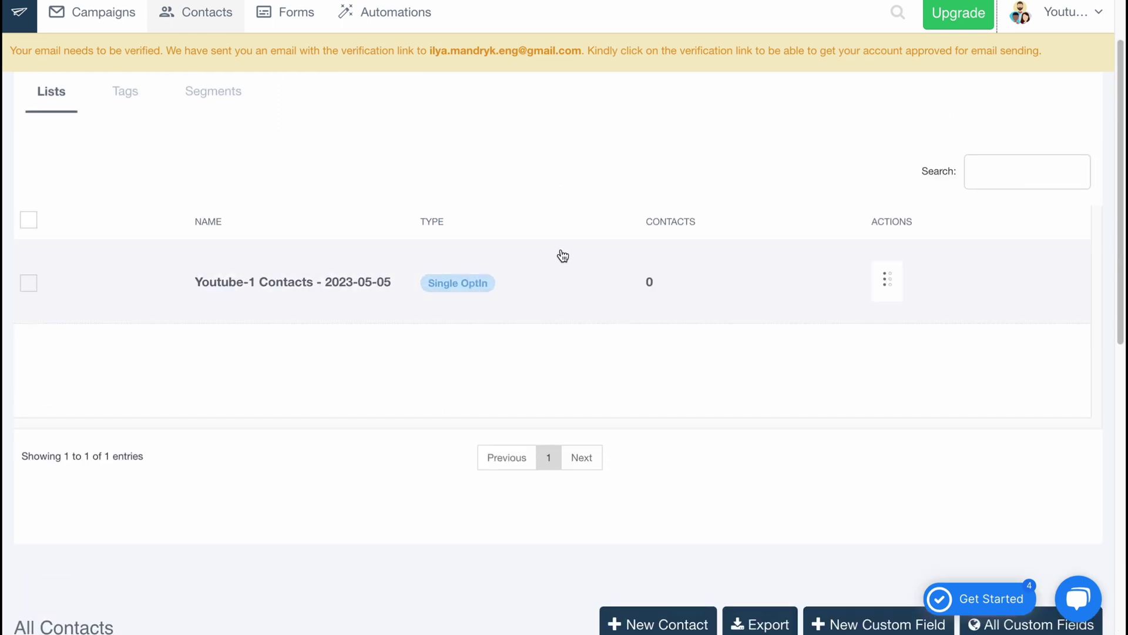
- Create a new newsletter campaign named c3
click(114, 26)
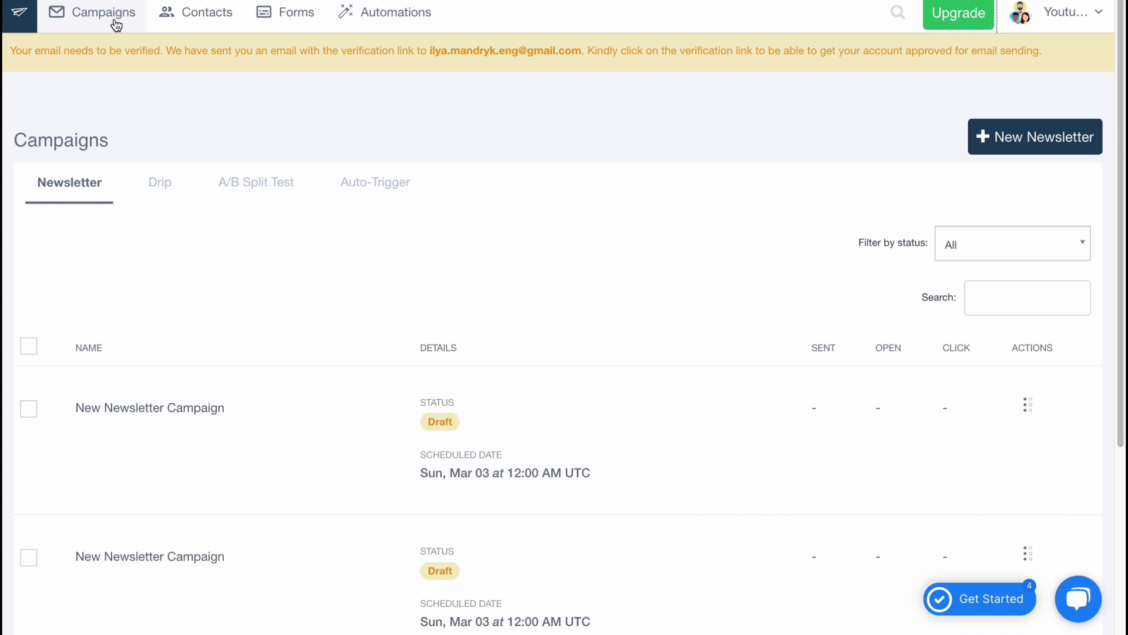
scroll(382, 212, down, 3)
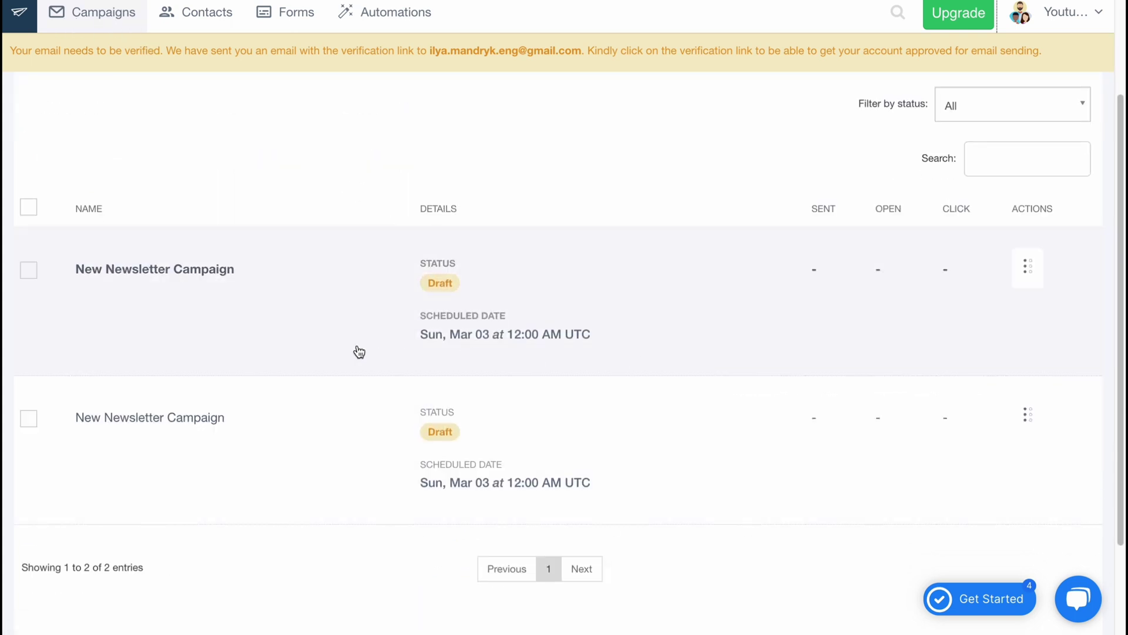
scroll(476, 377, up, 3)
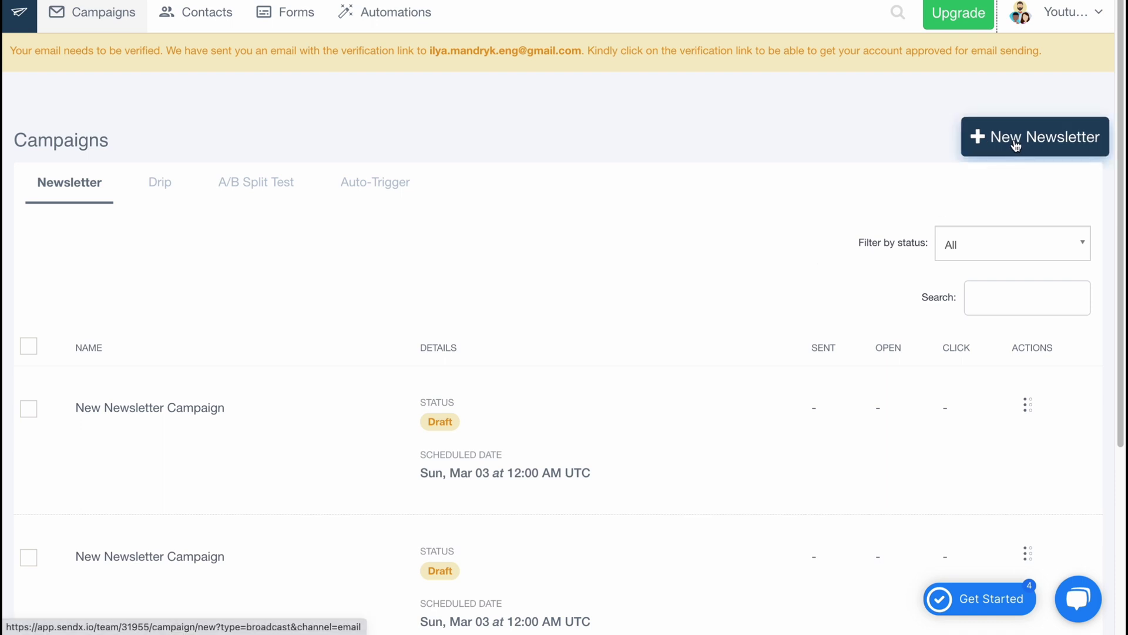
click(1016, 145)
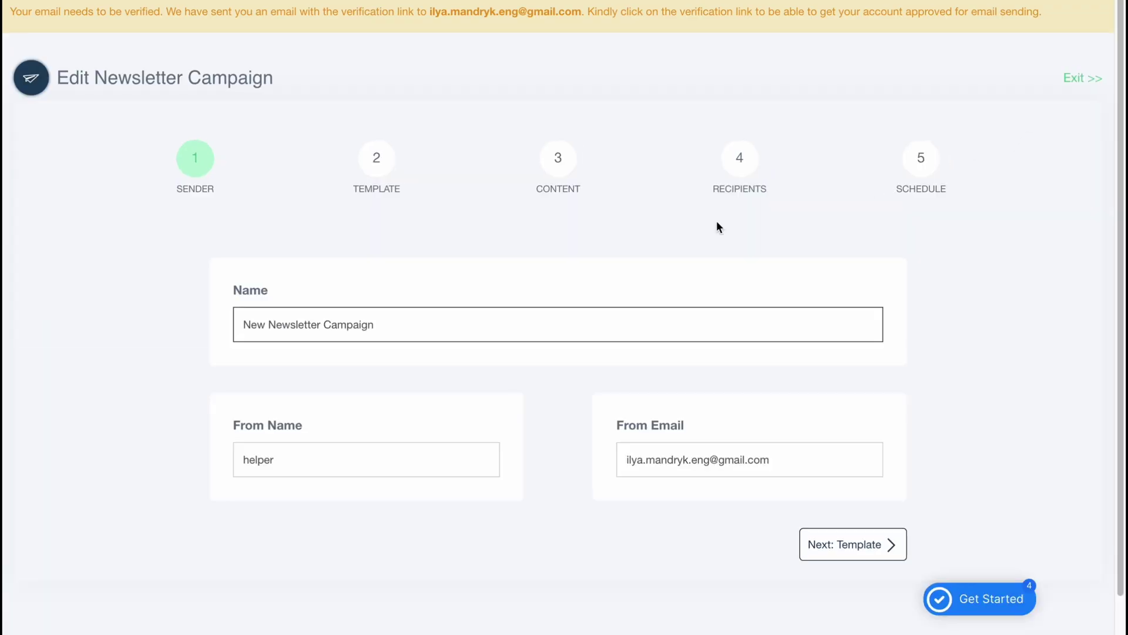
text(c3)
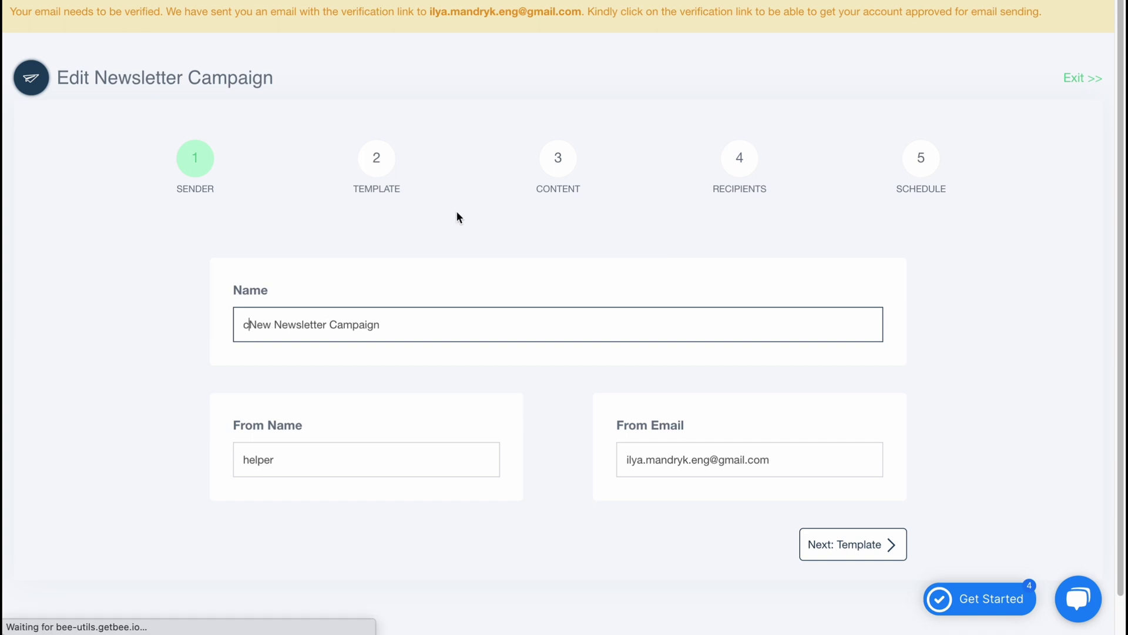
drag(389, 325, 114, 315)
text(c3)
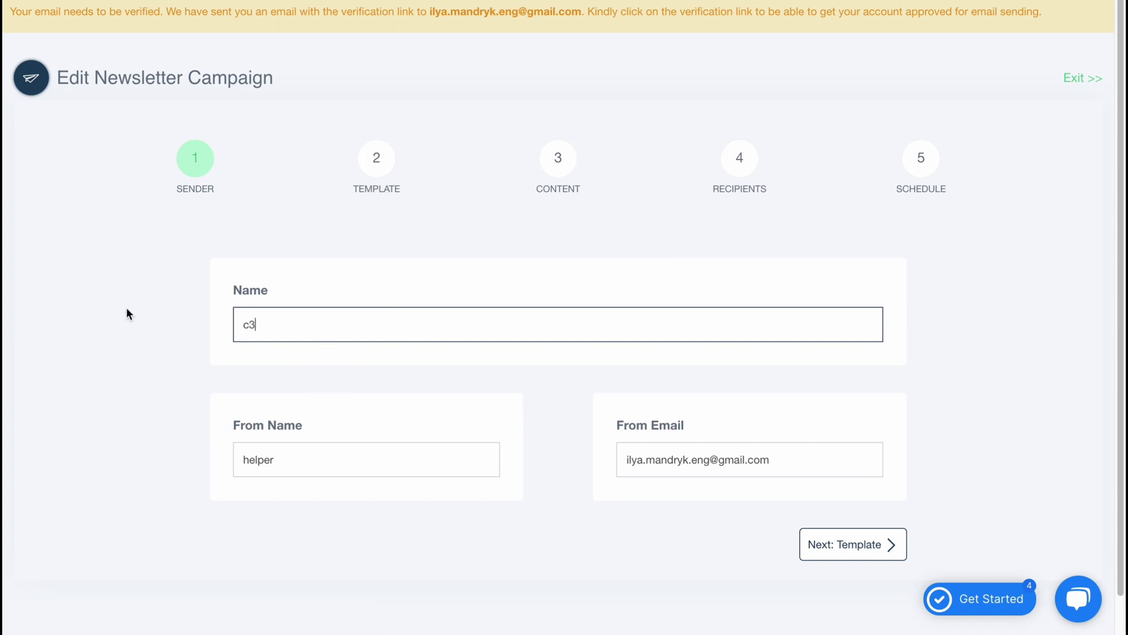
- Set the From Name to HelperMan and continue to the Template step
drag(228, 429, 363, 430)
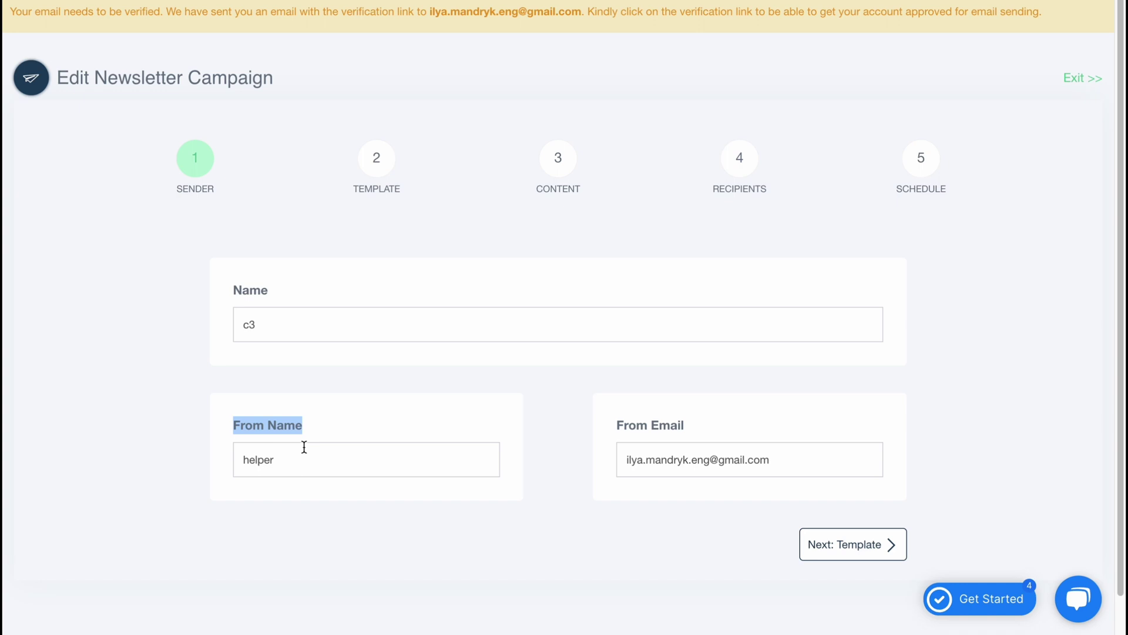
click(272, 461)
drag(272, 461, 156, 456)
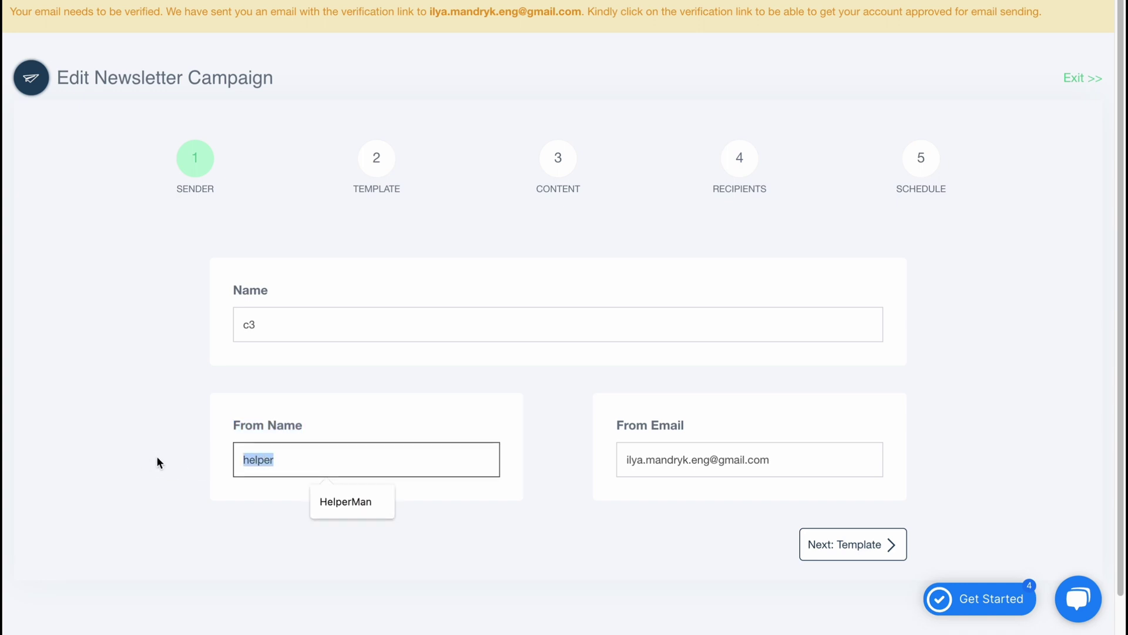
click(325, 503)
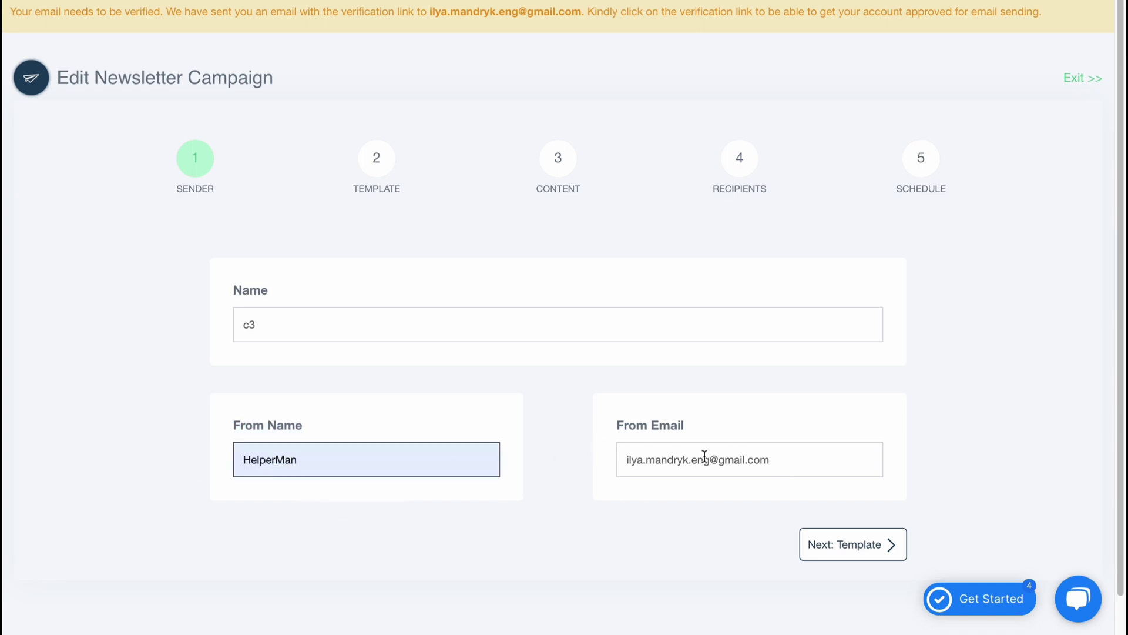
click(868, 544)
- Acknowledge the sending limit notice and browse the template gallery with all categories shown
click(642, 371)
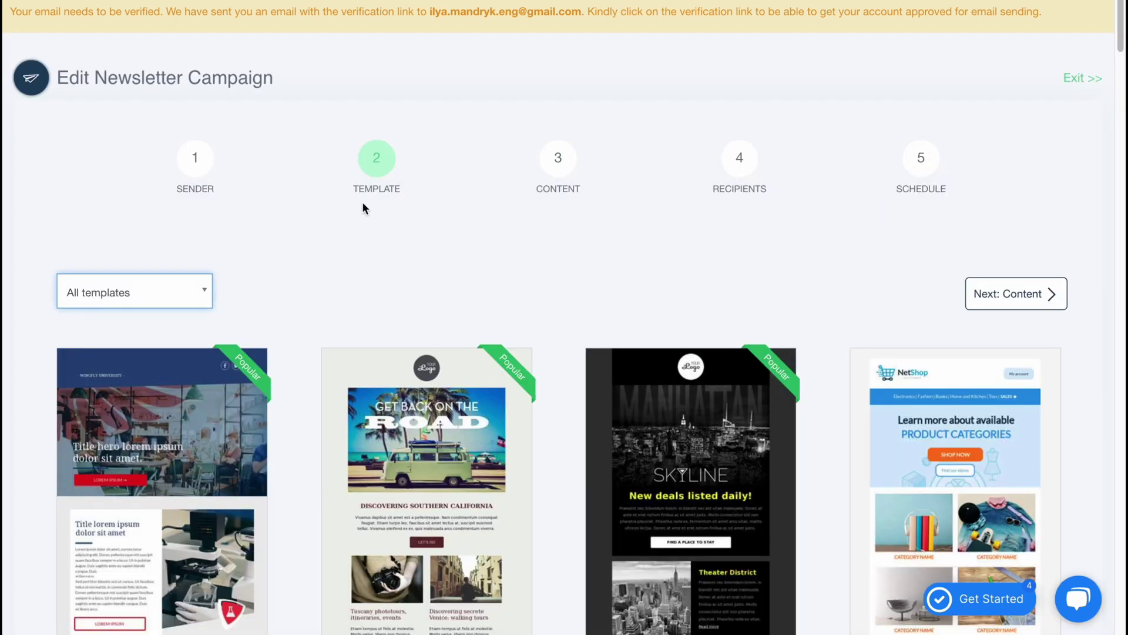
scroll(591, 296, down, 3)
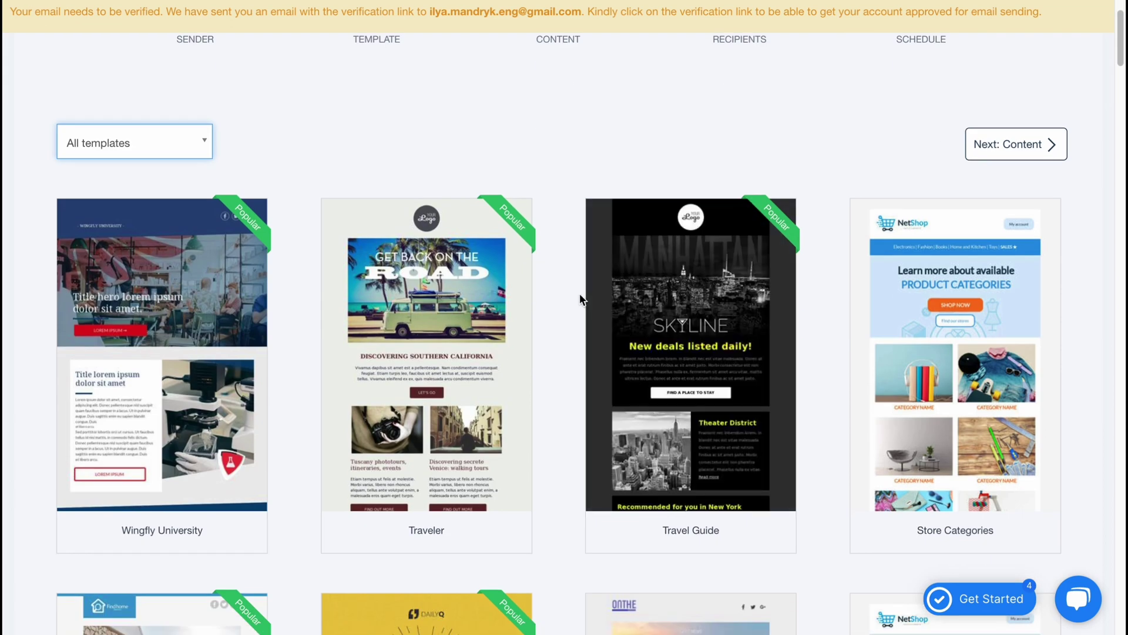
scroll(503, 267, down, 5)
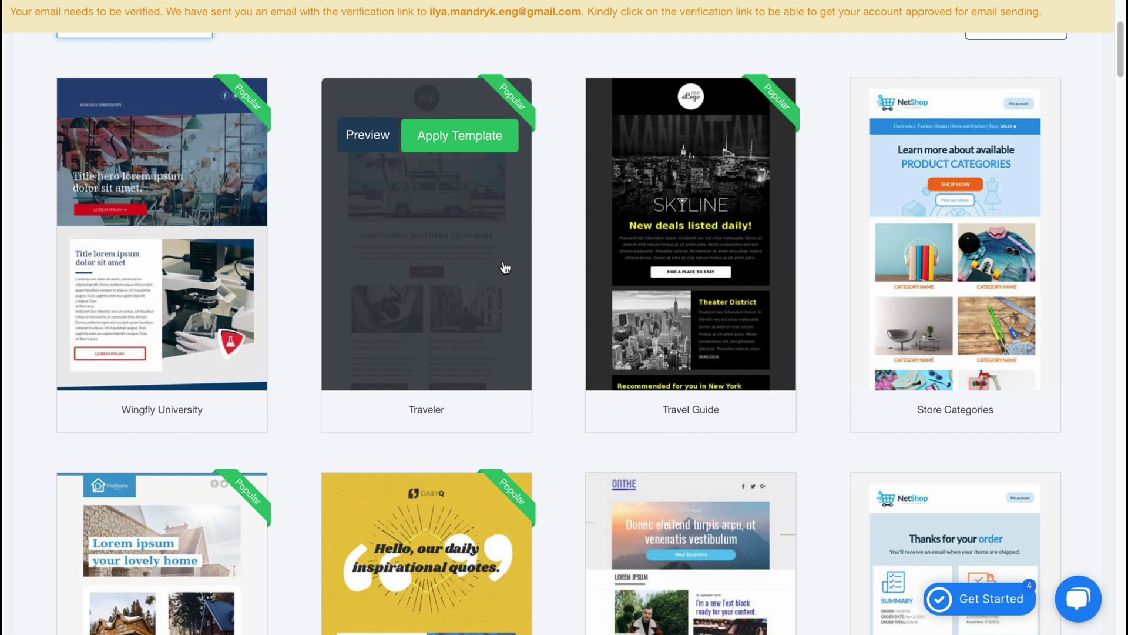
scroll(492, 259, down, 10)
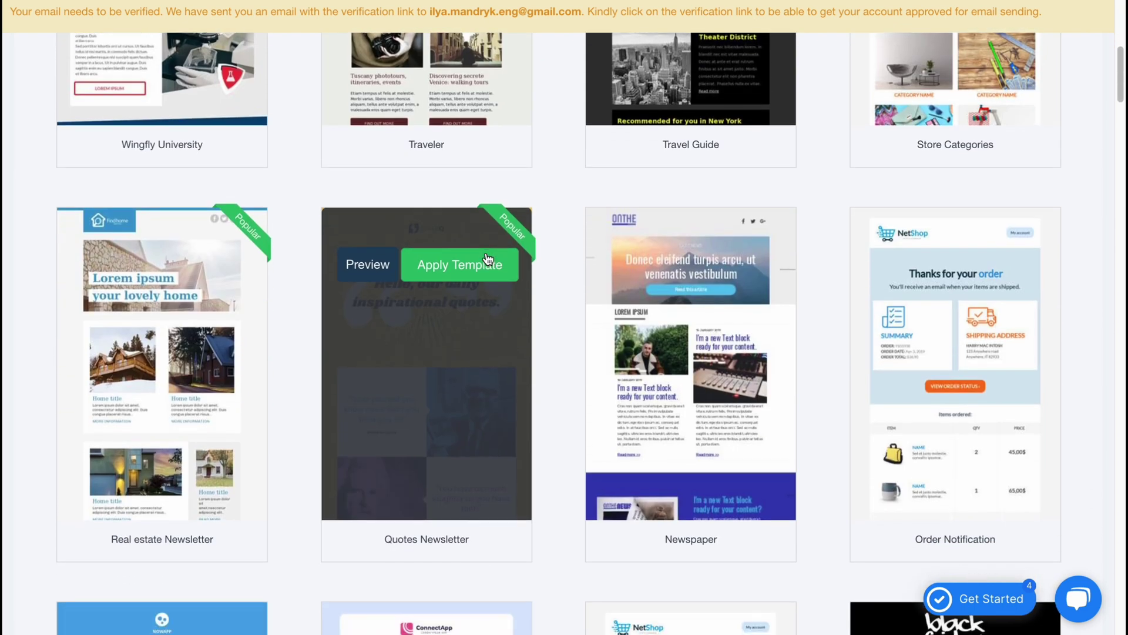
scroll(488, 260, up, 20)
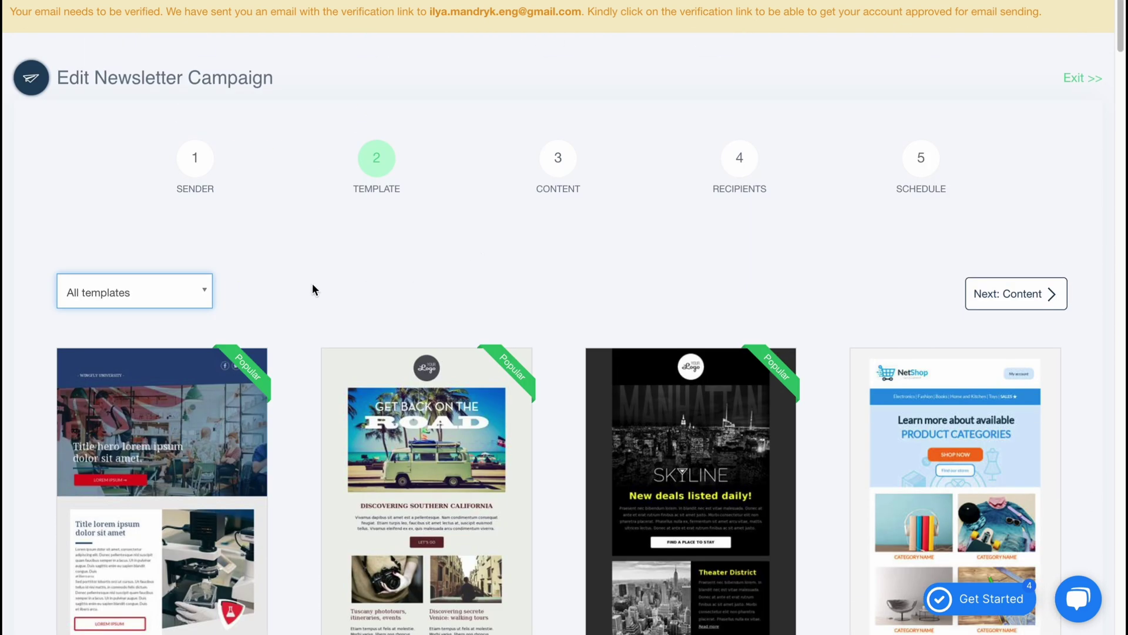
click(205, 290)
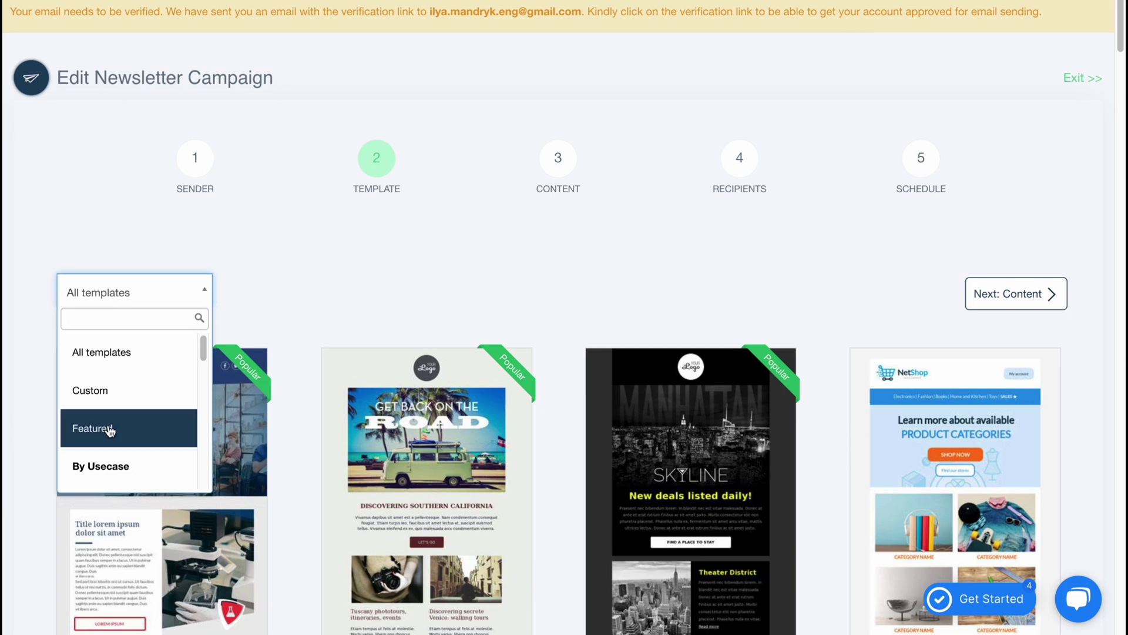
click(276, 307)
scroll(469, 346, down, 10)
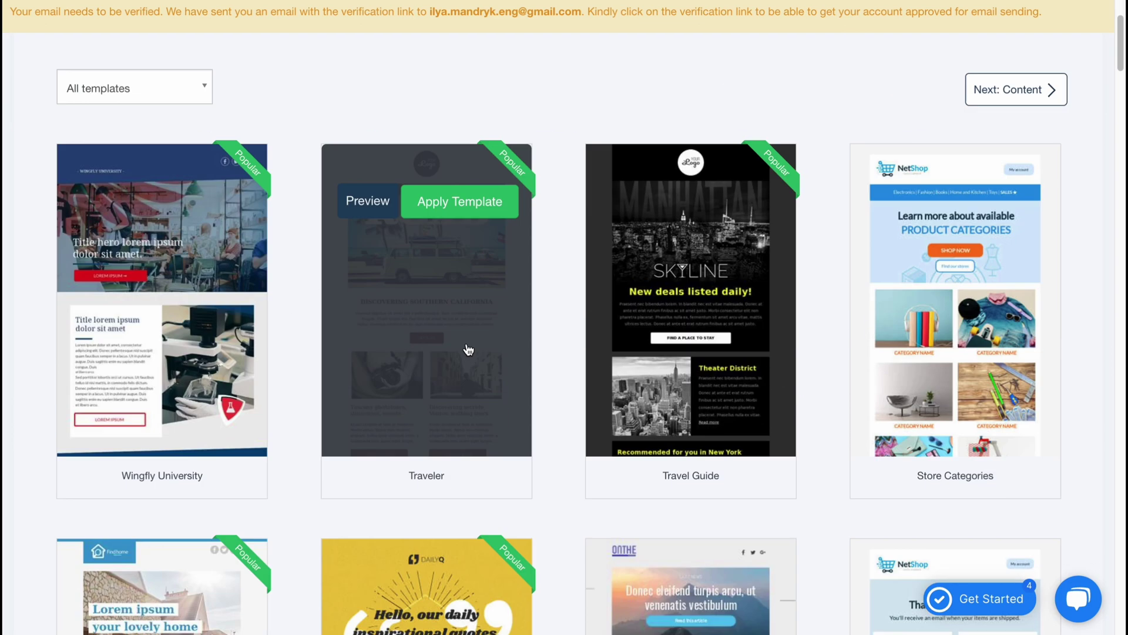
scroll(480, 350, down, 10)
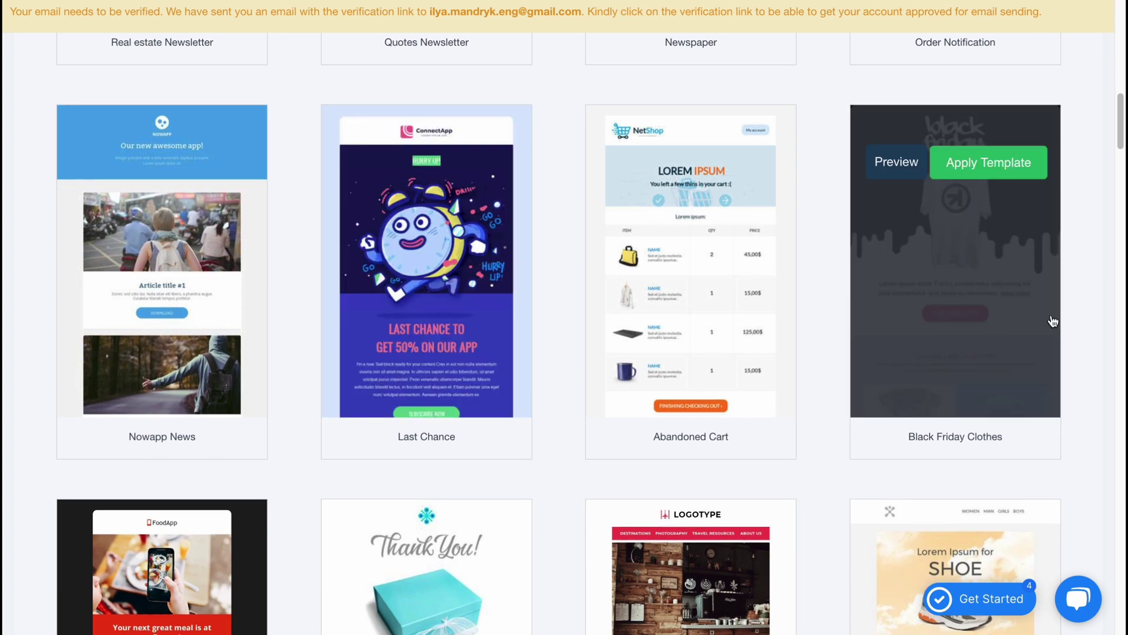
- Preview and apply Black Friday Clothes, confirming it replaces the existing content
click(894, 162)
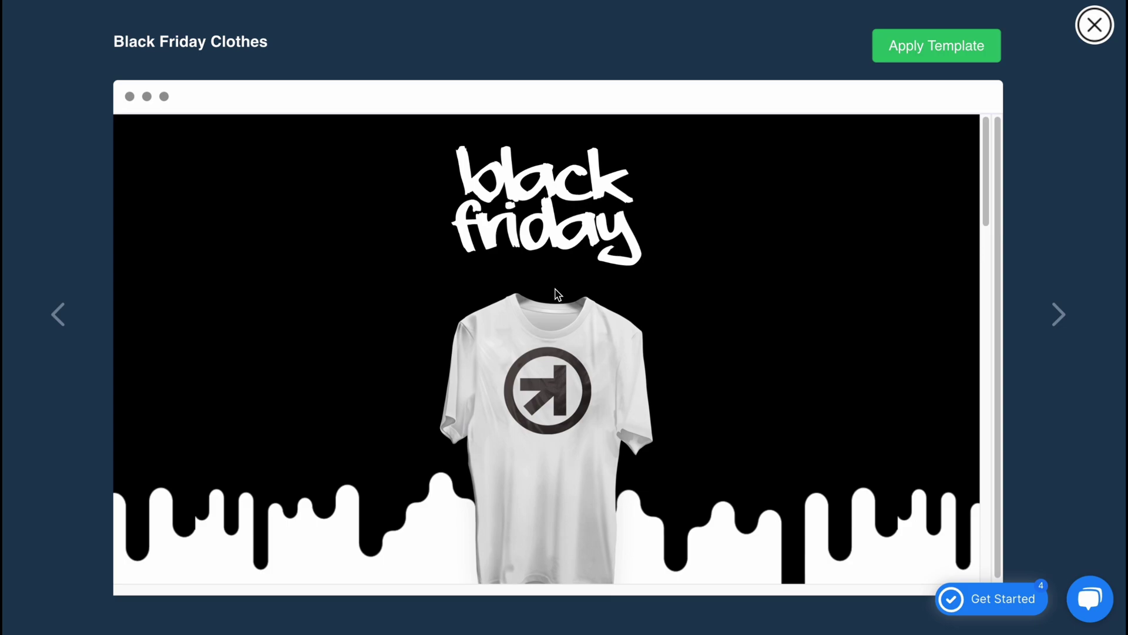
click(971, 45)
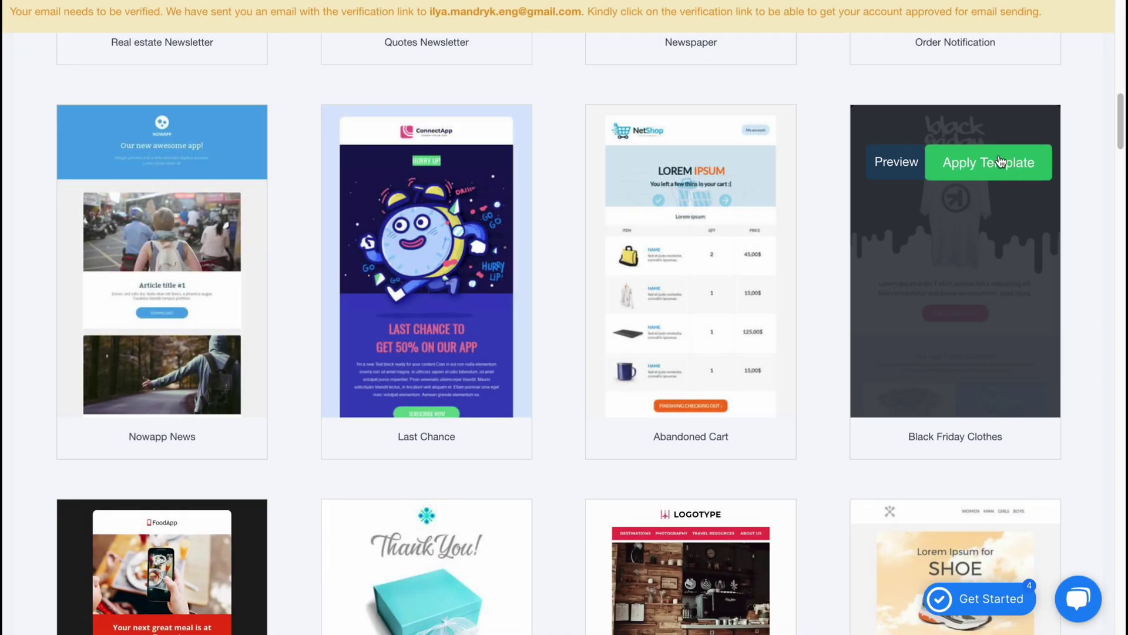
click(1001, 162)
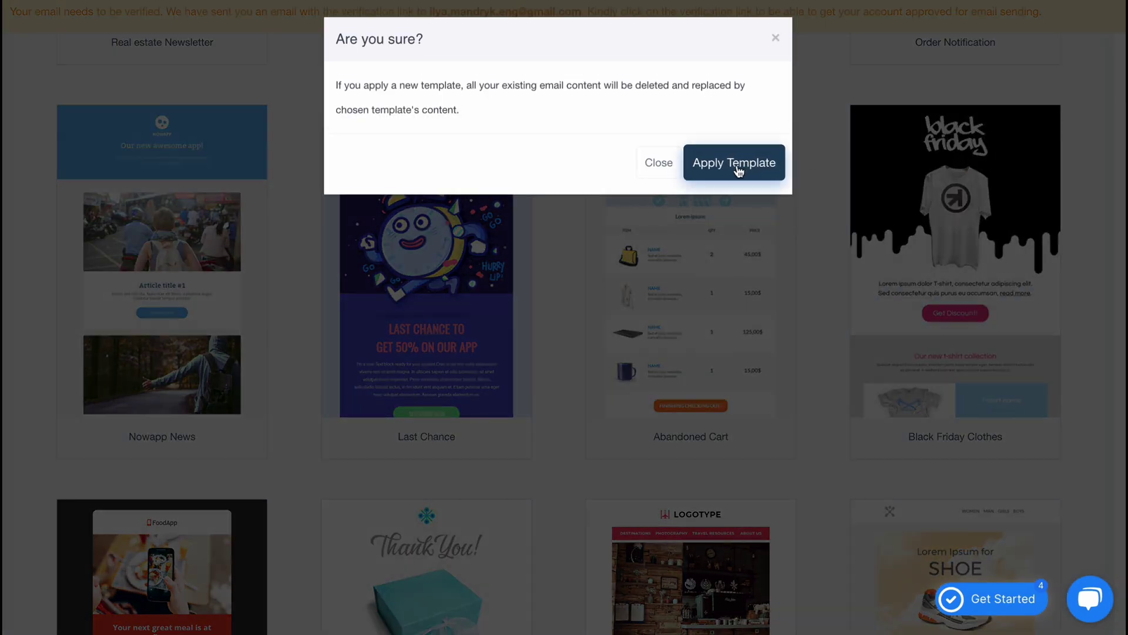
click(735, 164)
scroll(741, 239, up, 5)
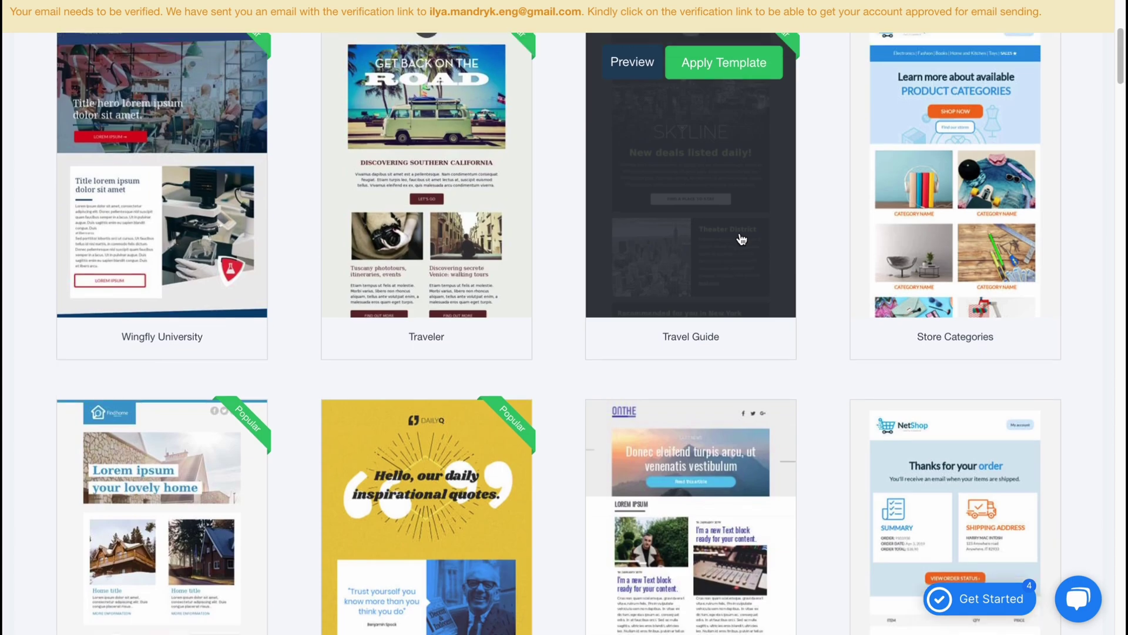
scroll(741, 239, up, 5)
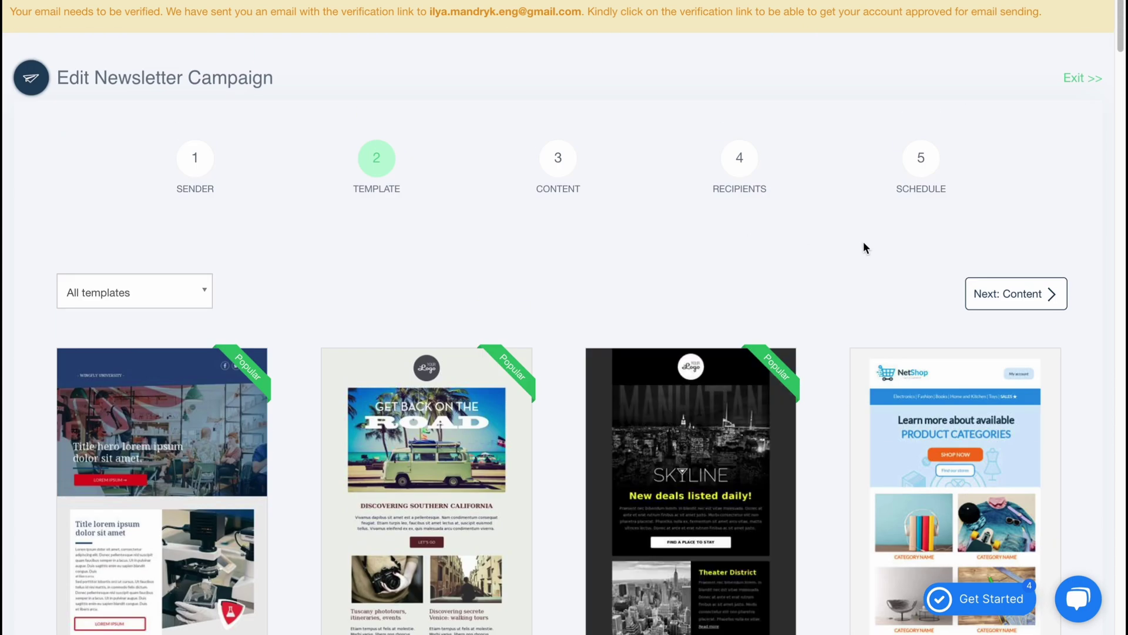
- Go to the email editor and compare the mobile and desktop previews
click(1025, 300)
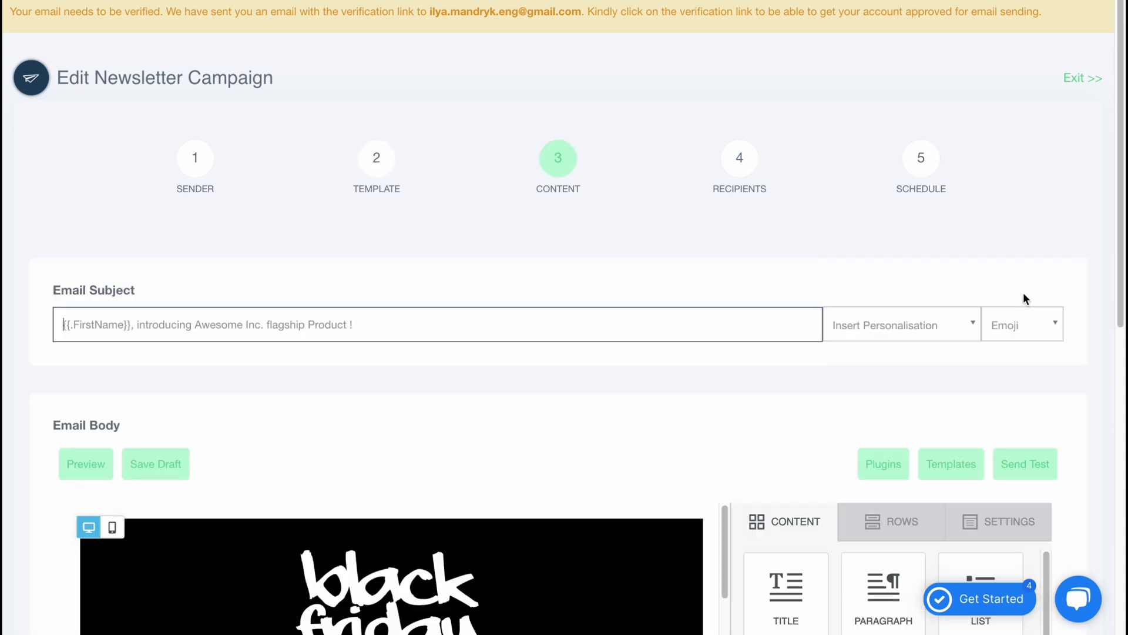
scroll(889, 299, down, 1)
scroll(649, 289, down, 3)
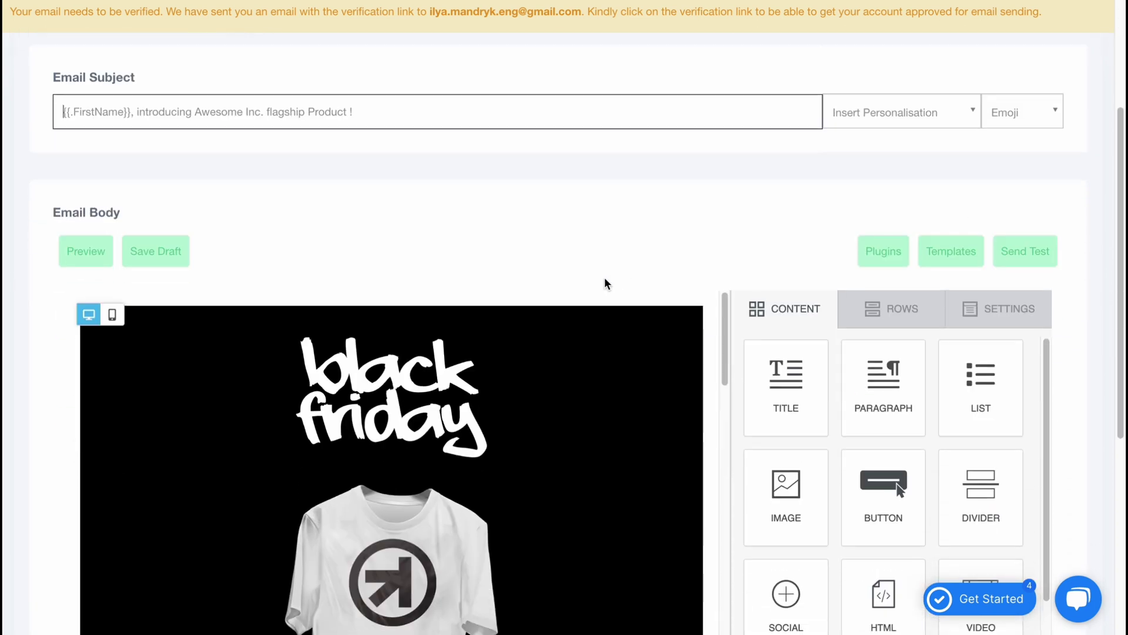
scroll(607, 282, down, 2)
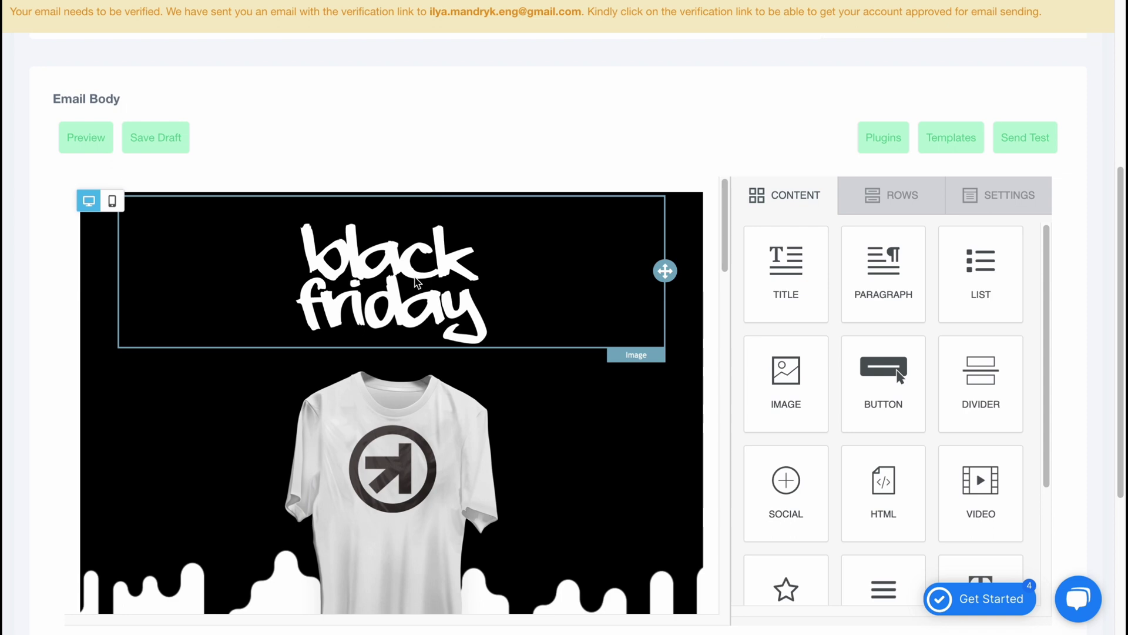
click(113, 201)
scroll(264, 314, down, 5)
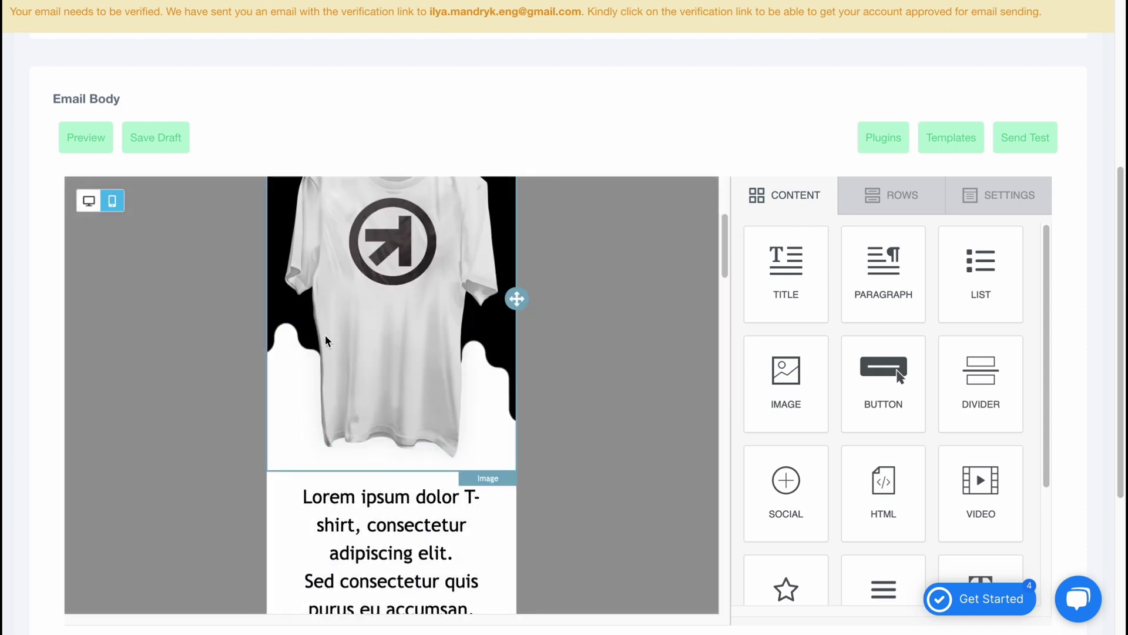
scroll(516, 298, up, 5)
click(89, 201)
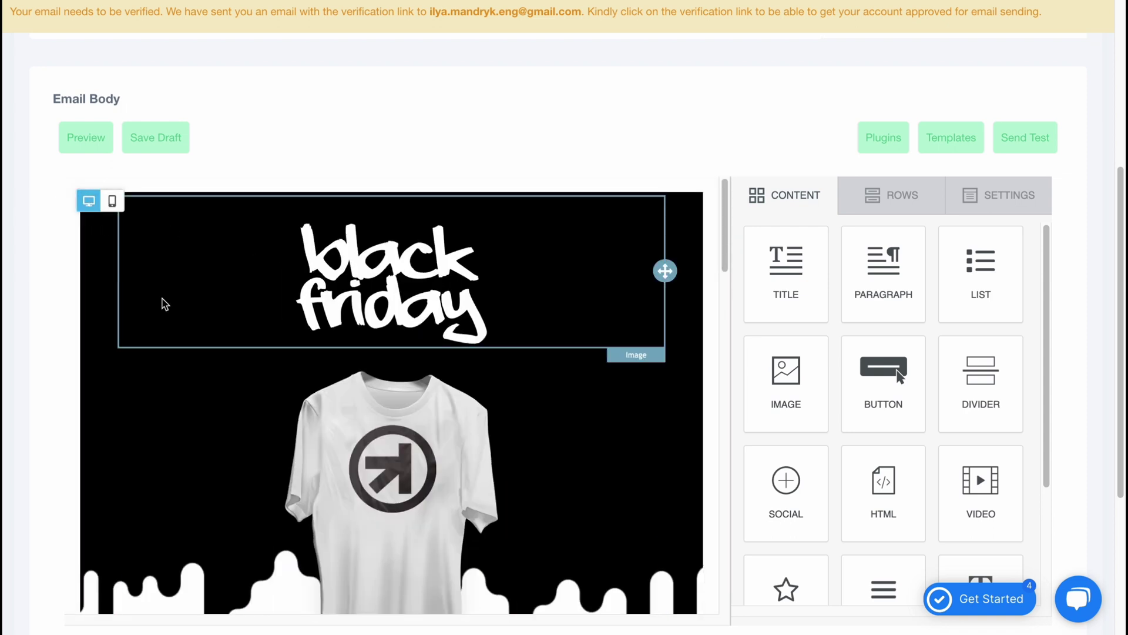
click(112, 201)
click(89, 201)
scroll(379, 376, down, 3)
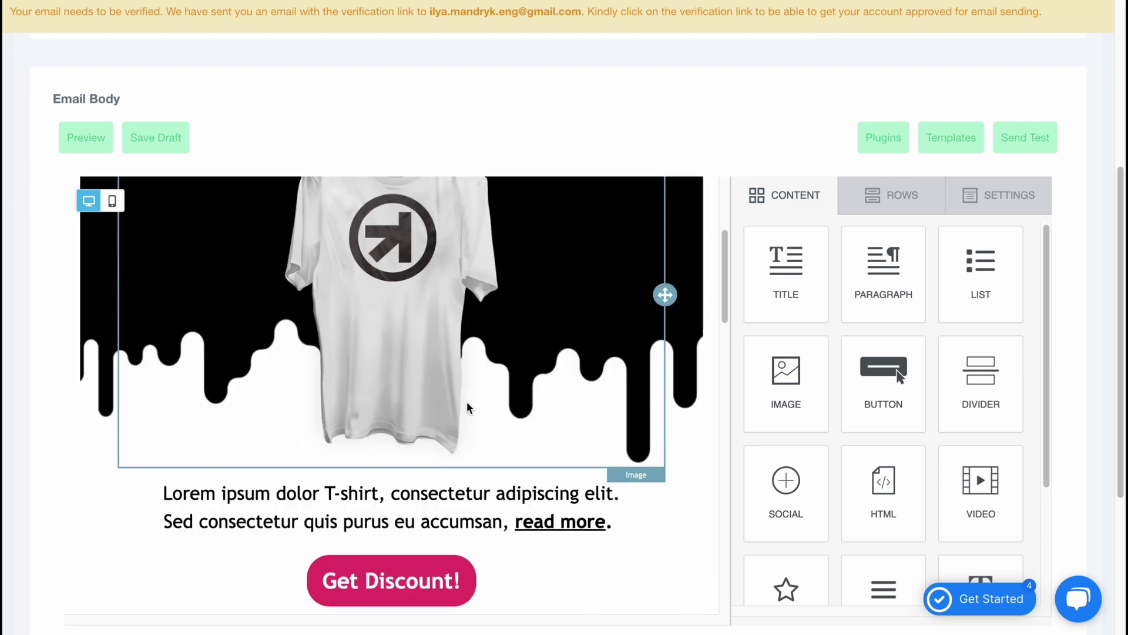
scroll(466, 401, up, 4)
- Select the black friday image block and delete it after trying to move it
click(534, 292)
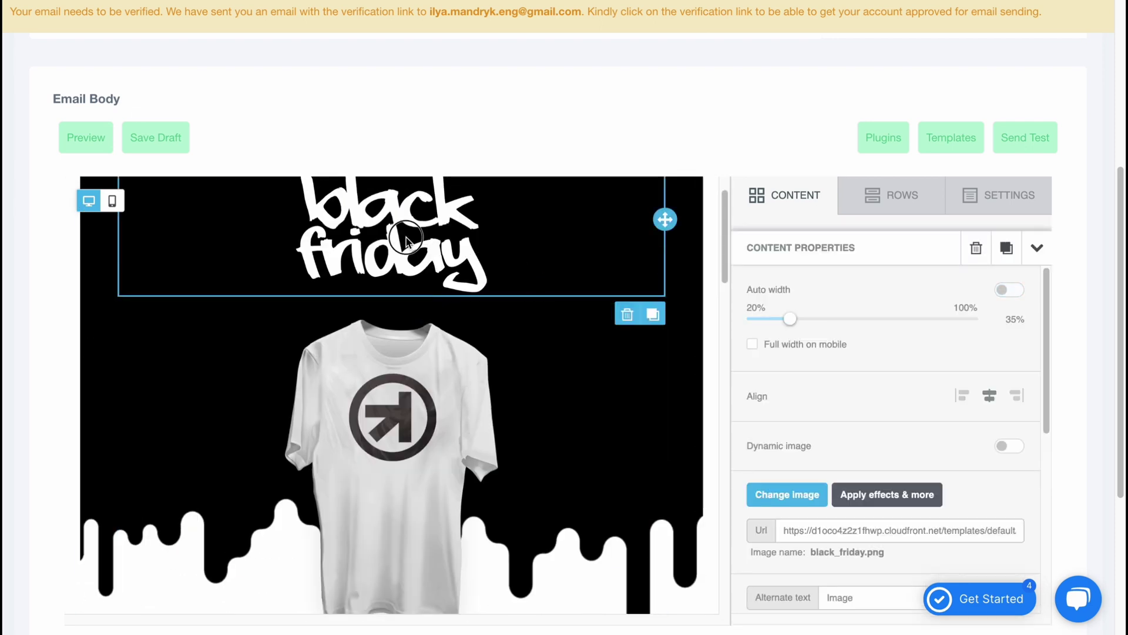
drag(665, 219, 642, 411)
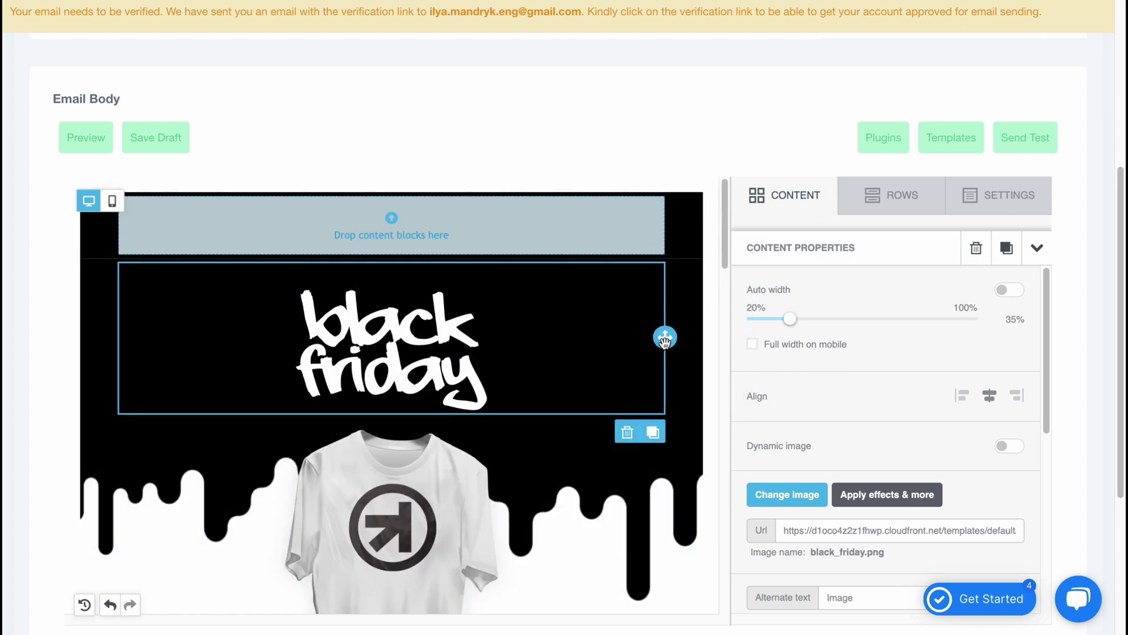
drag(665, 335, 421, 327)
click(625, 433)
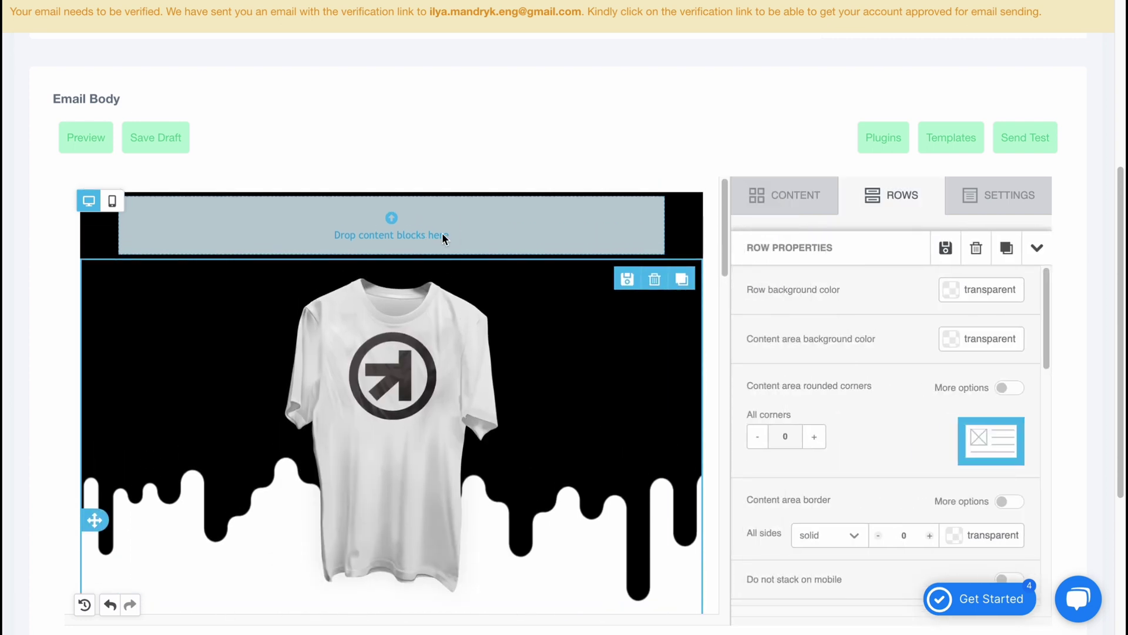
- Add a title block at the email's top reading HelperMan
click(784, 203)
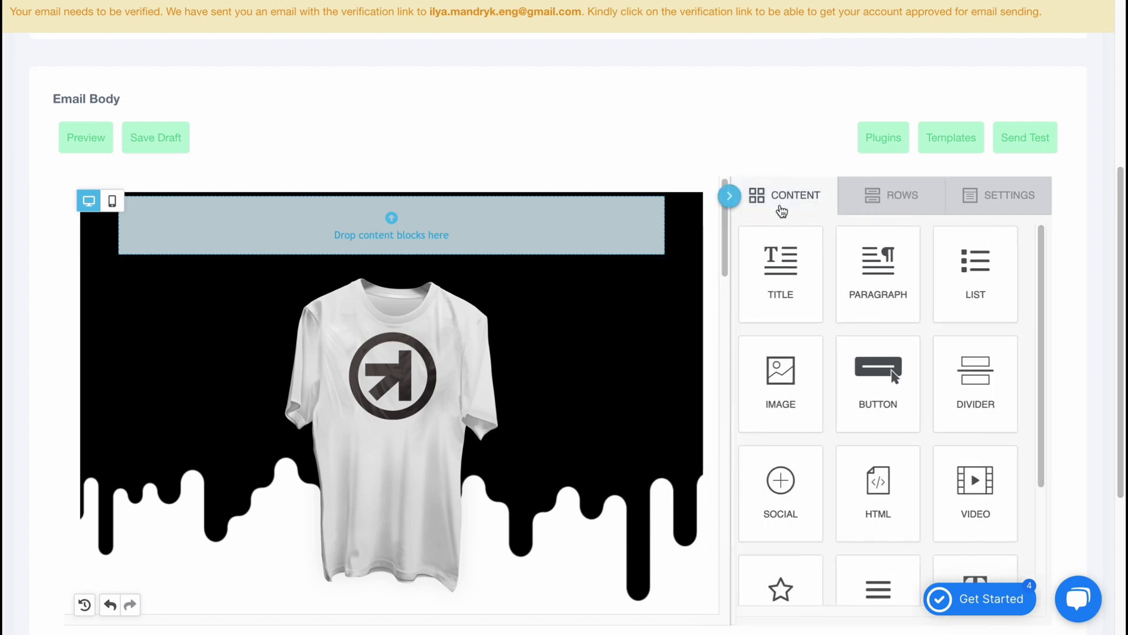
drag(788, 263, 416, 206)
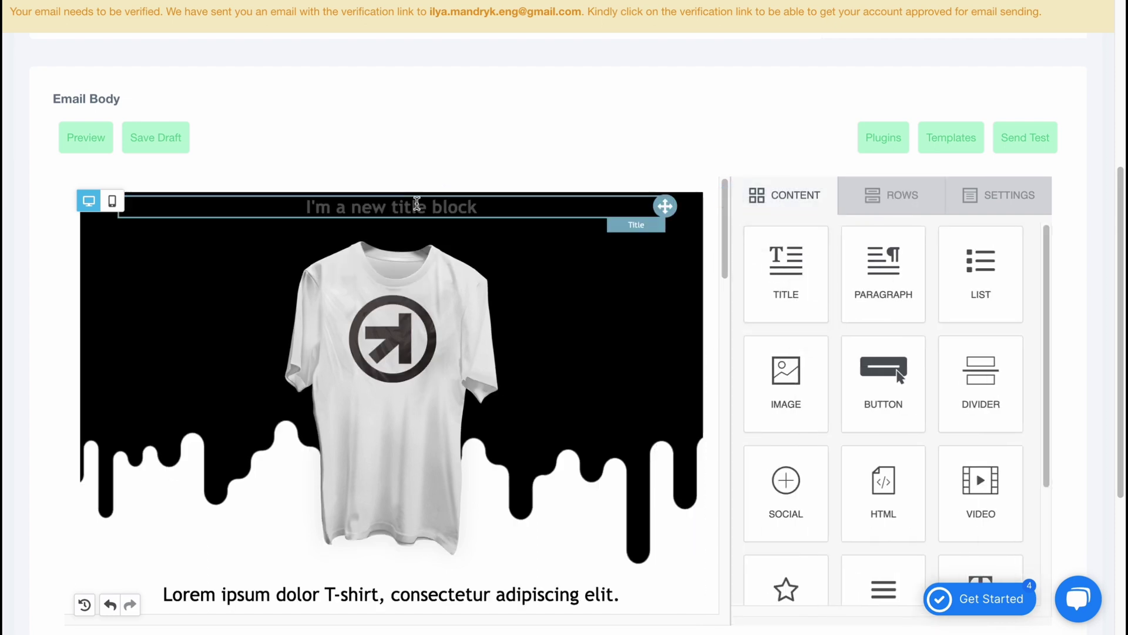
click(415, 209)
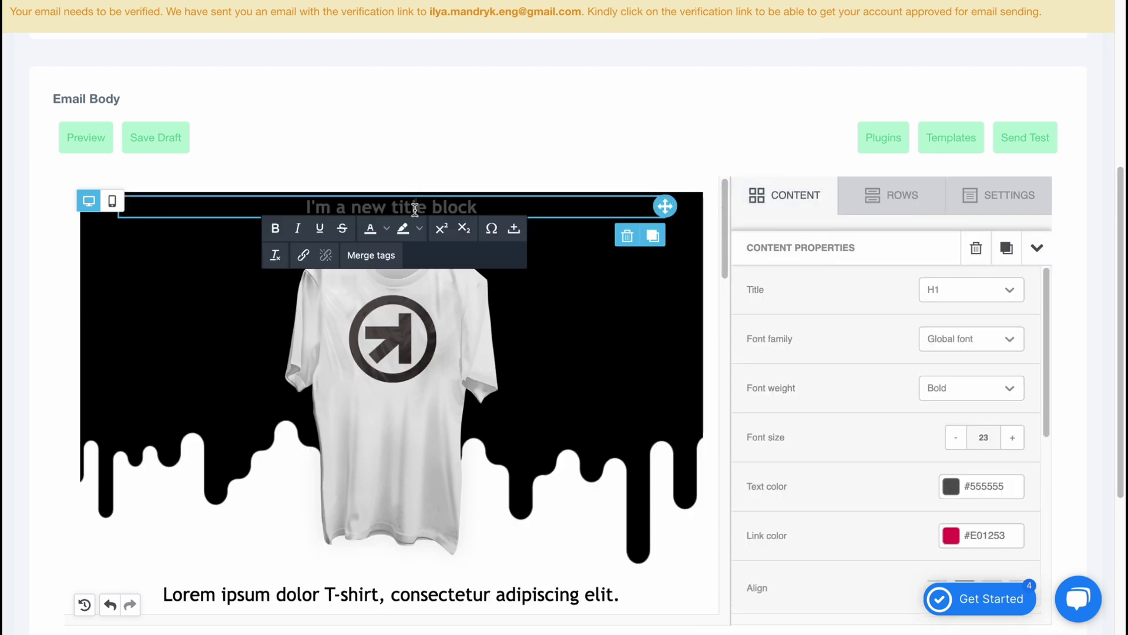
text(H)
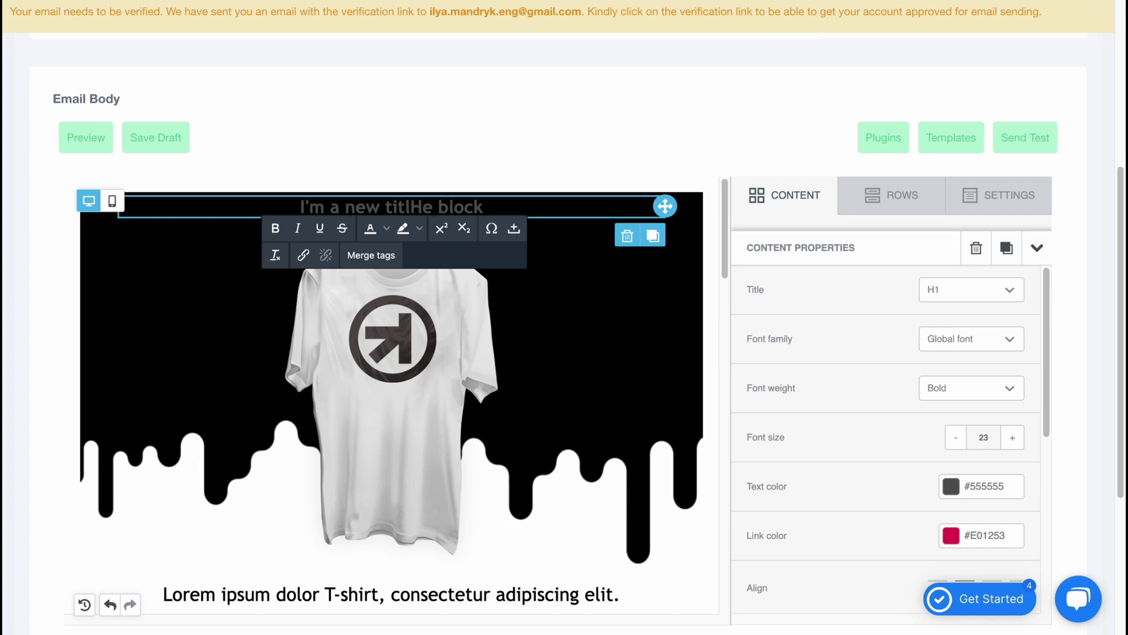
key(ctrl+a)
text(HelperMan)
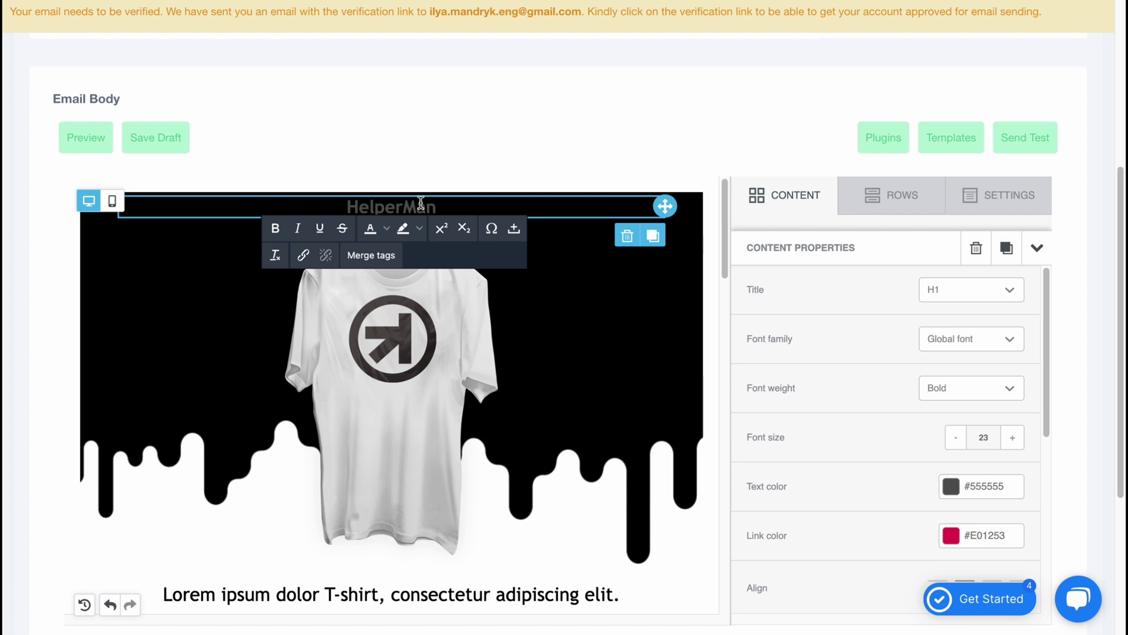
- Give the HelperMan title a white highlight and dark text colour
double_click(391, 207)
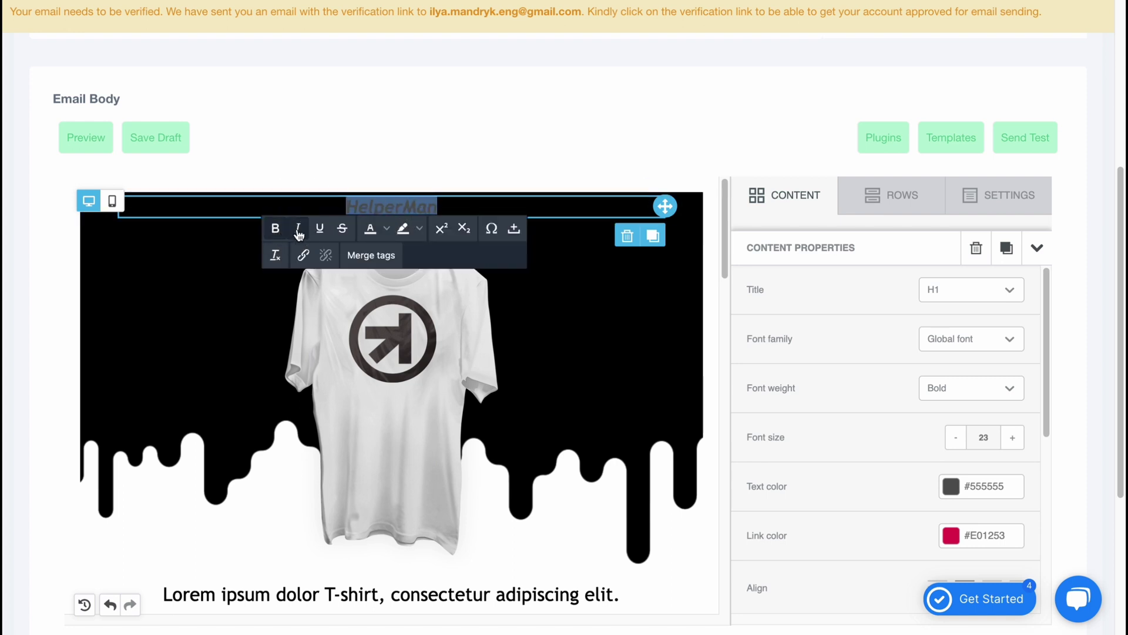
click(418, 230)
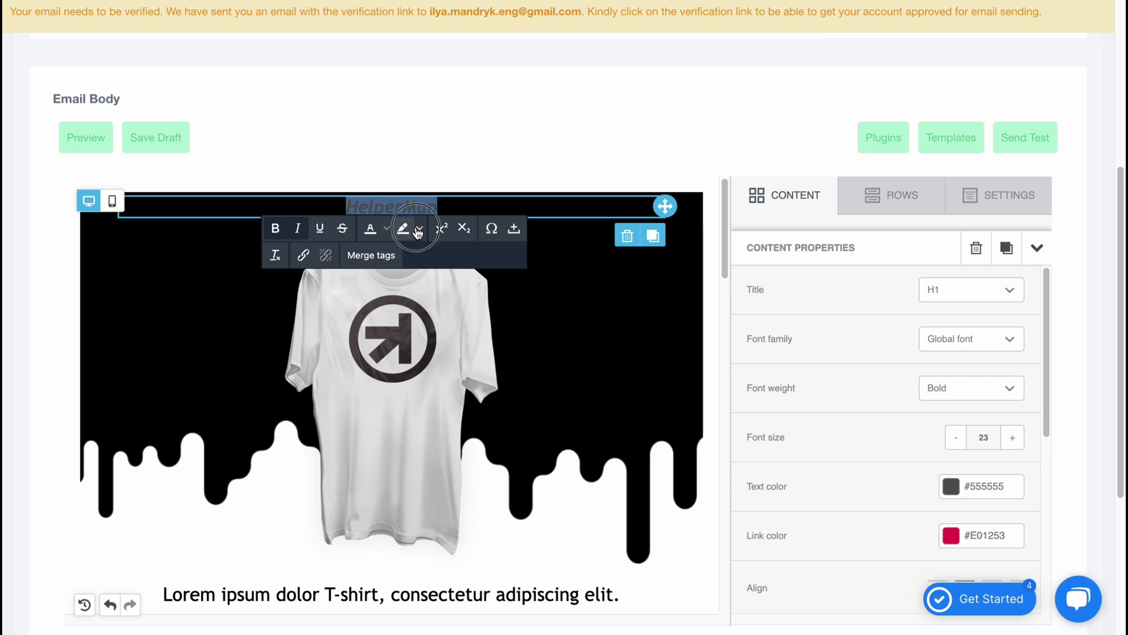
click(420, 251)
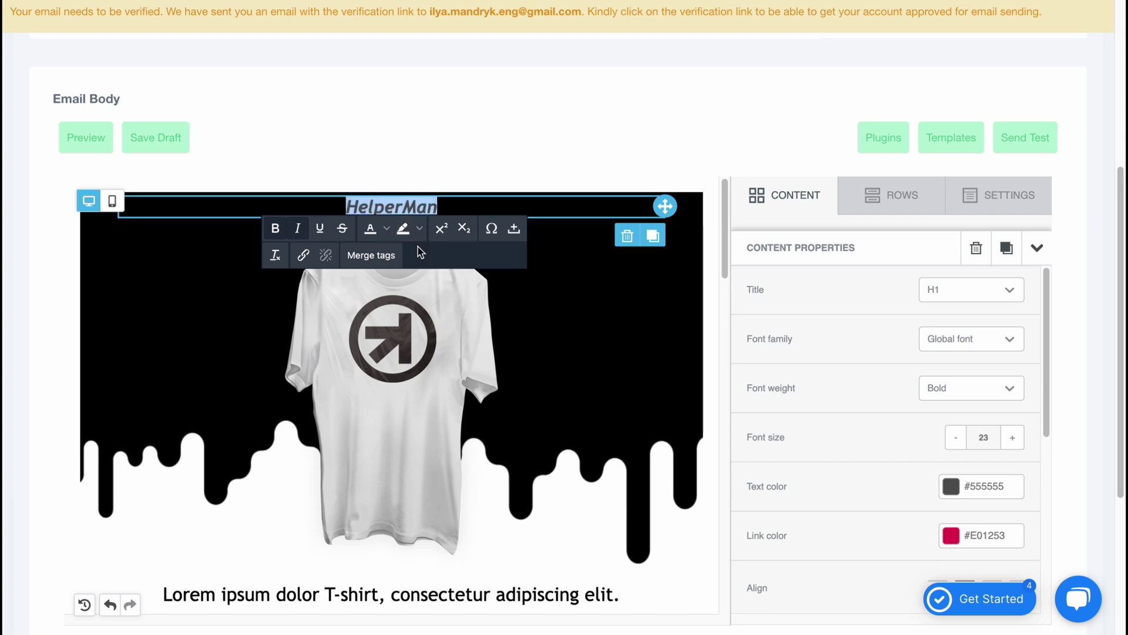
click(386, 231)
click(381, 252)
click(501, 137)
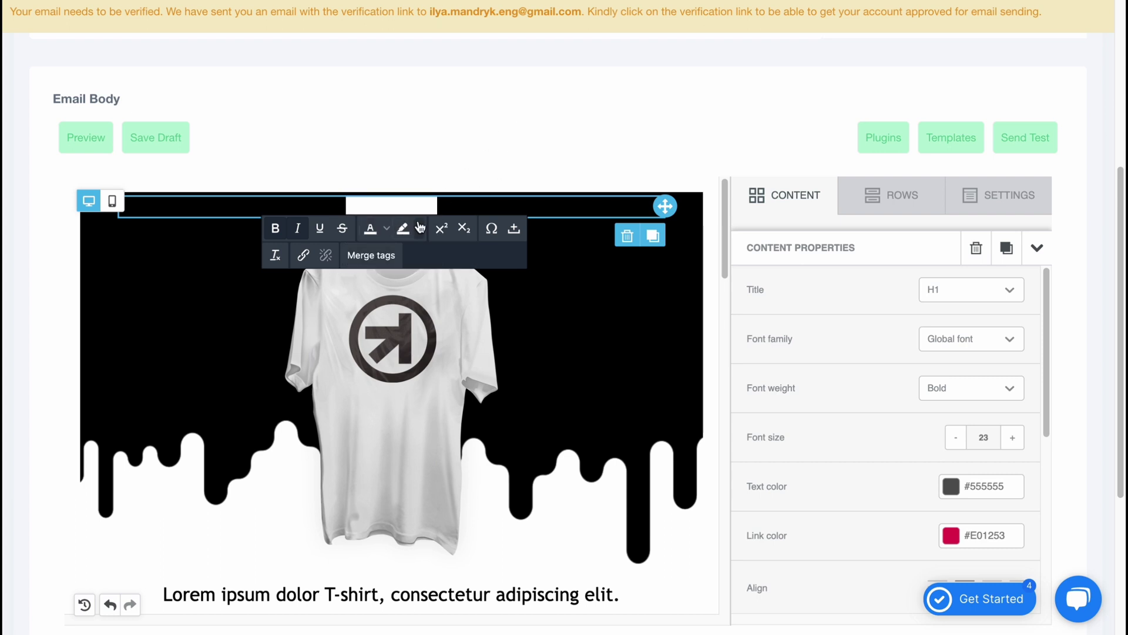
click(386, 230)
click(363, 254)
click(539, 328)
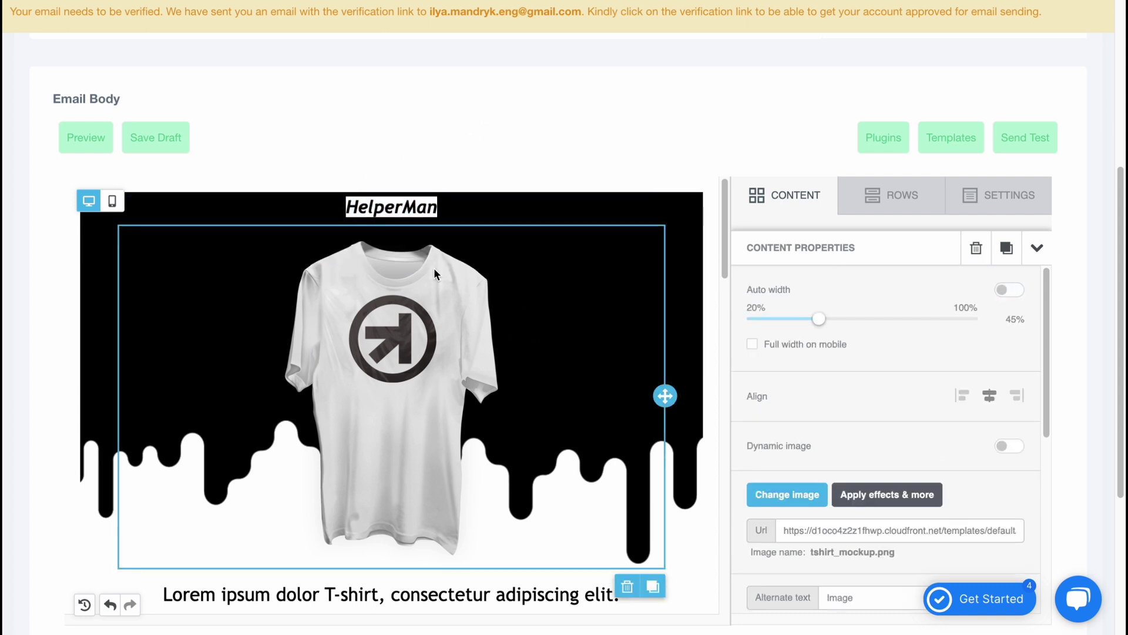
- Delete the T-shirt image block and its caption text
scroll(413, 349, down, 5)
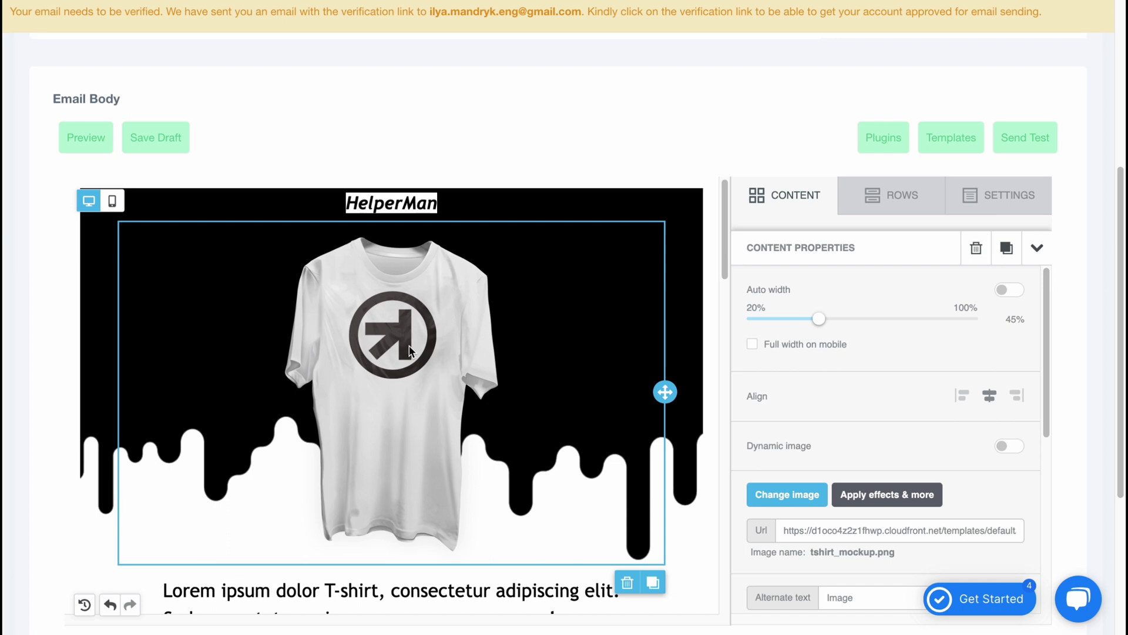
click(623, 432)
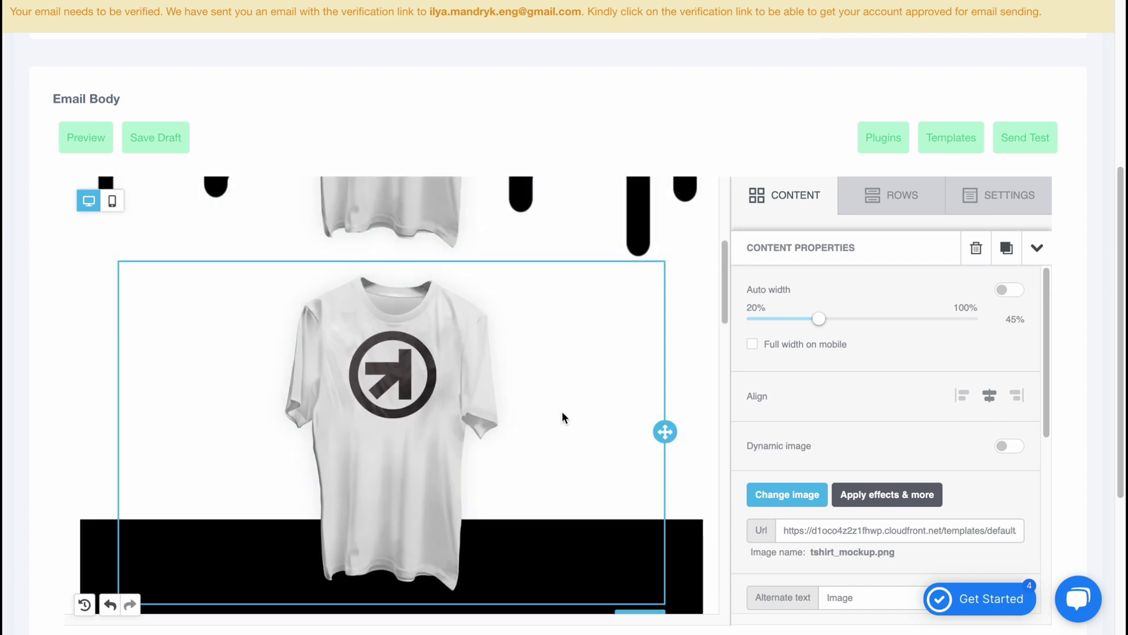
click(625, 593)
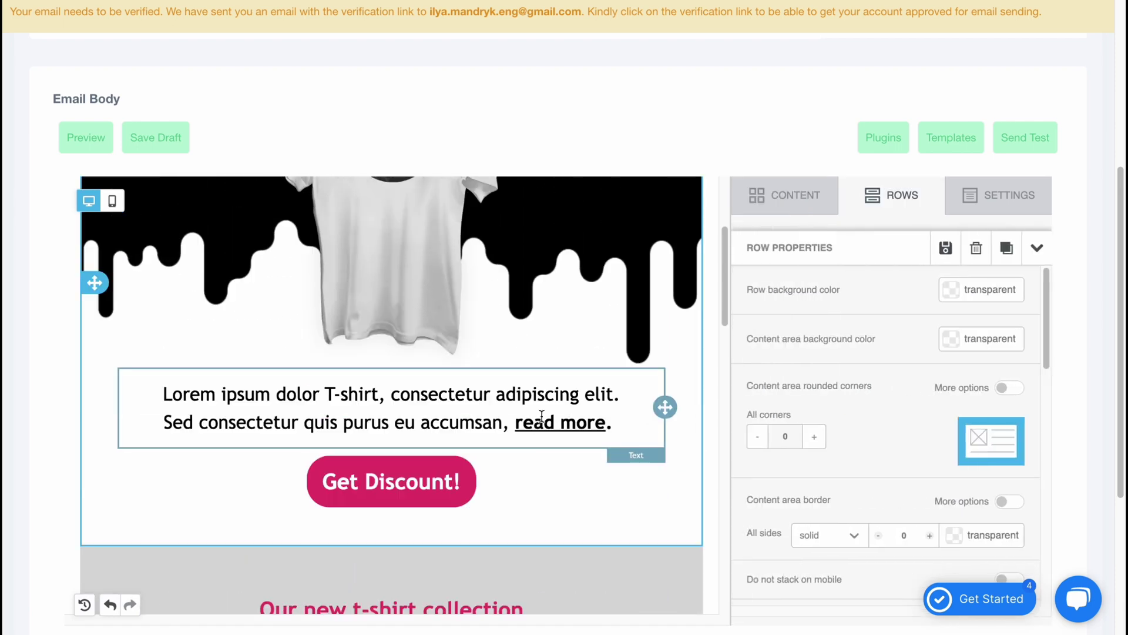
click(474, 396)
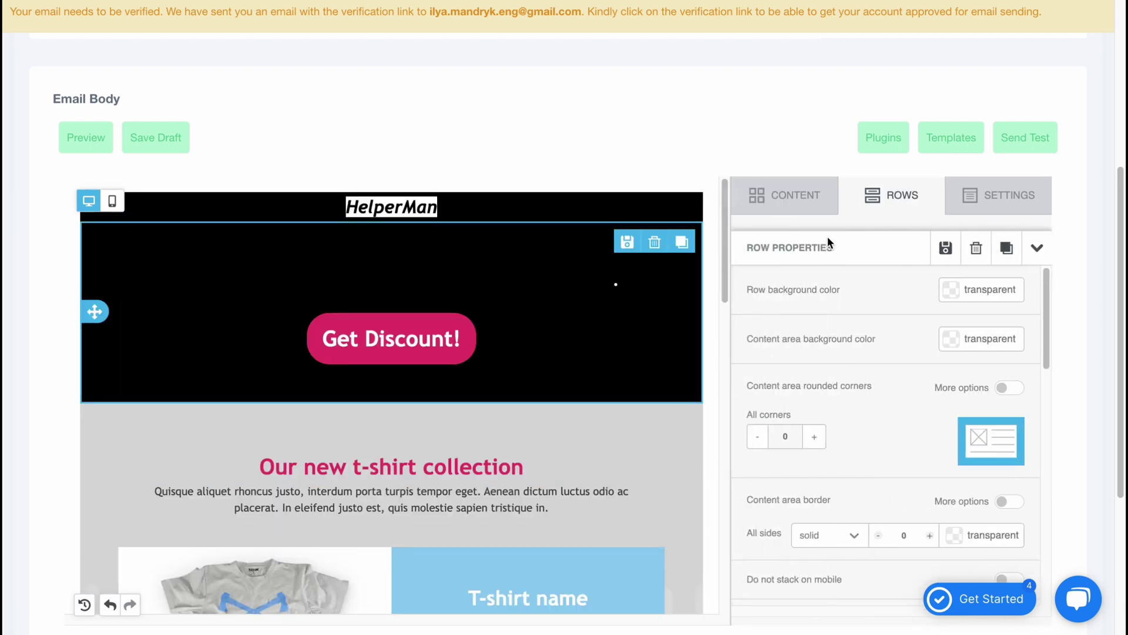
- Add an empty image block below the HelperMan title, closing the File manager unused
click(785, 200)
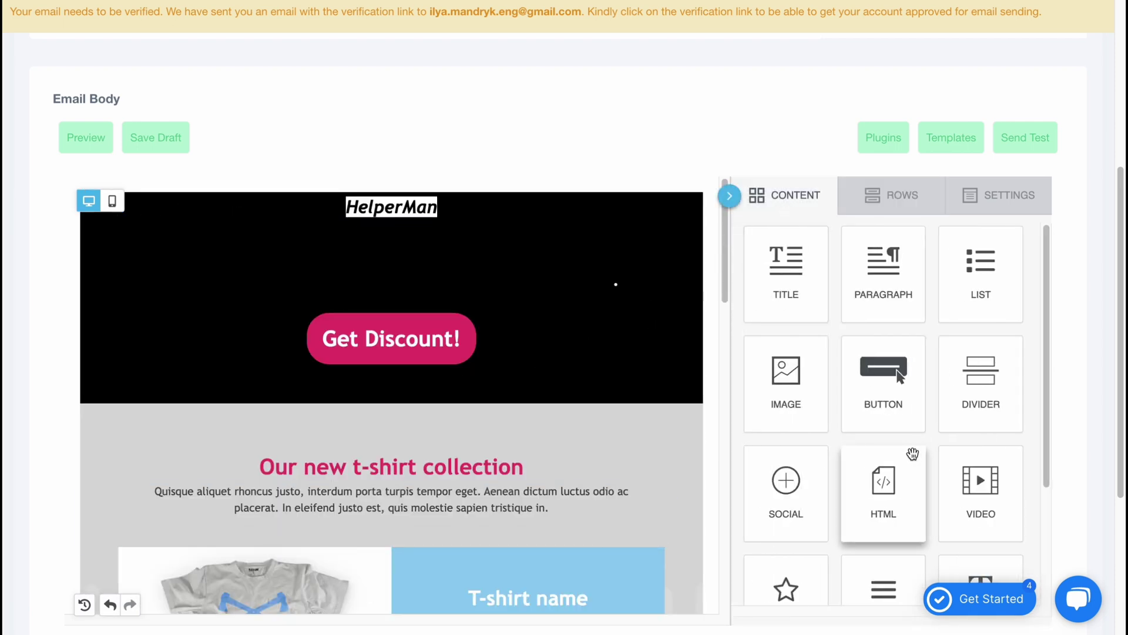
drag(786, 377, 413, 226)
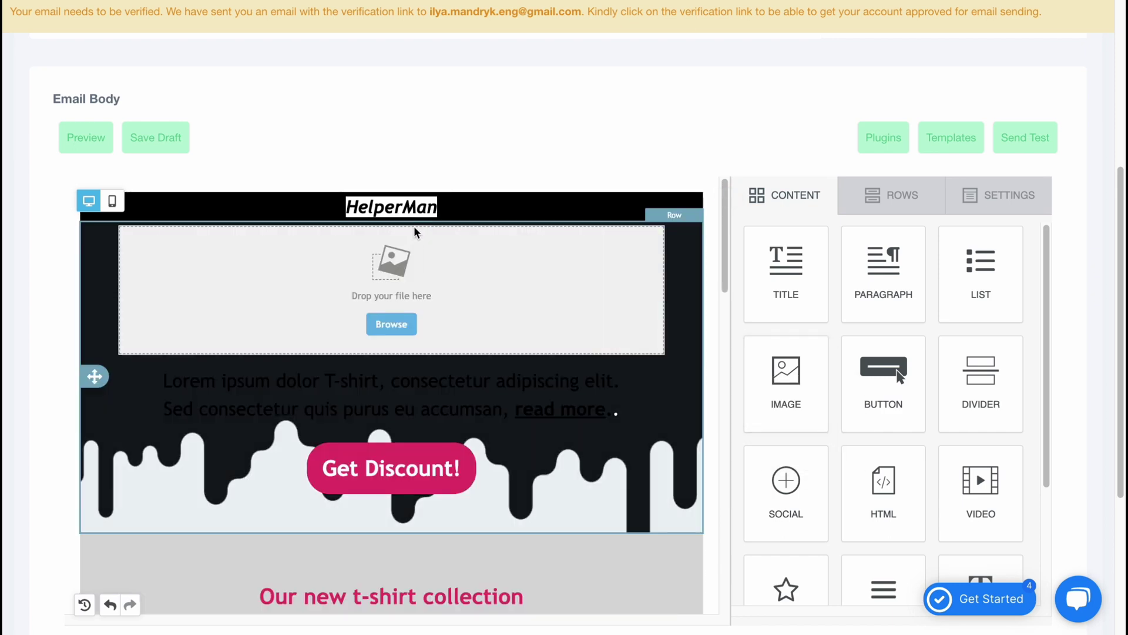
click(390, 323)
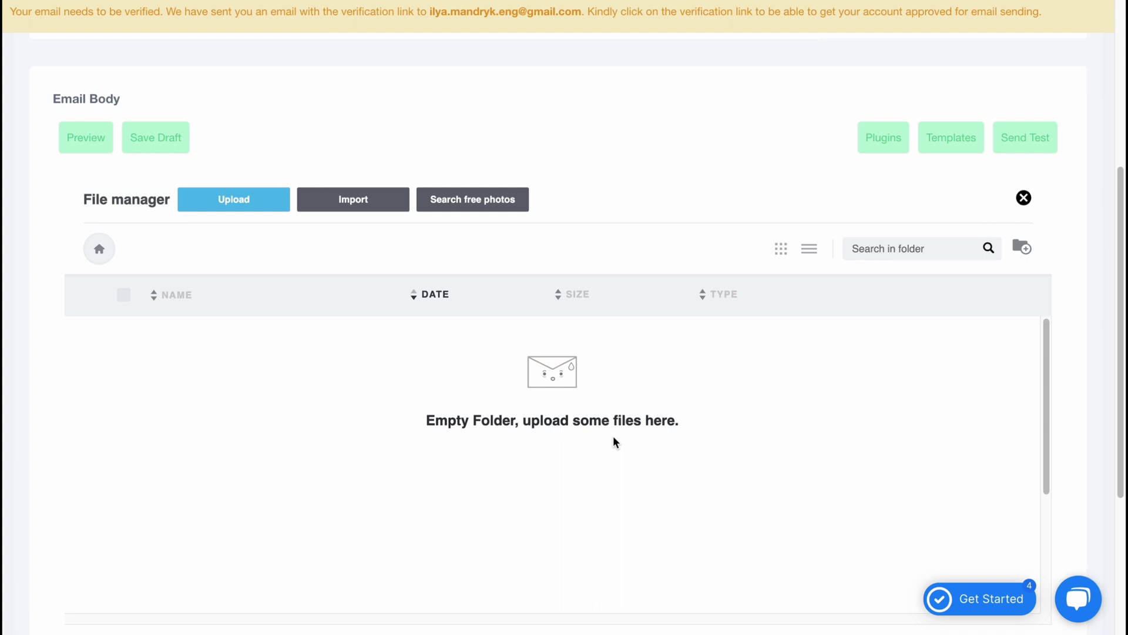
scroll(531, 377, down, 3)
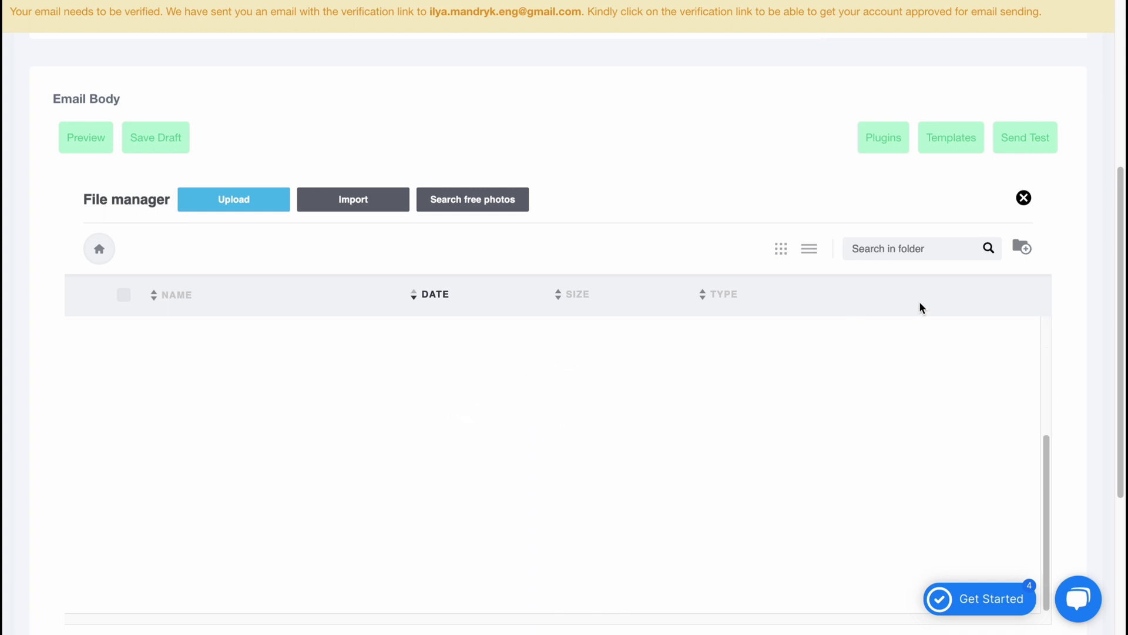
click(1024, 198)
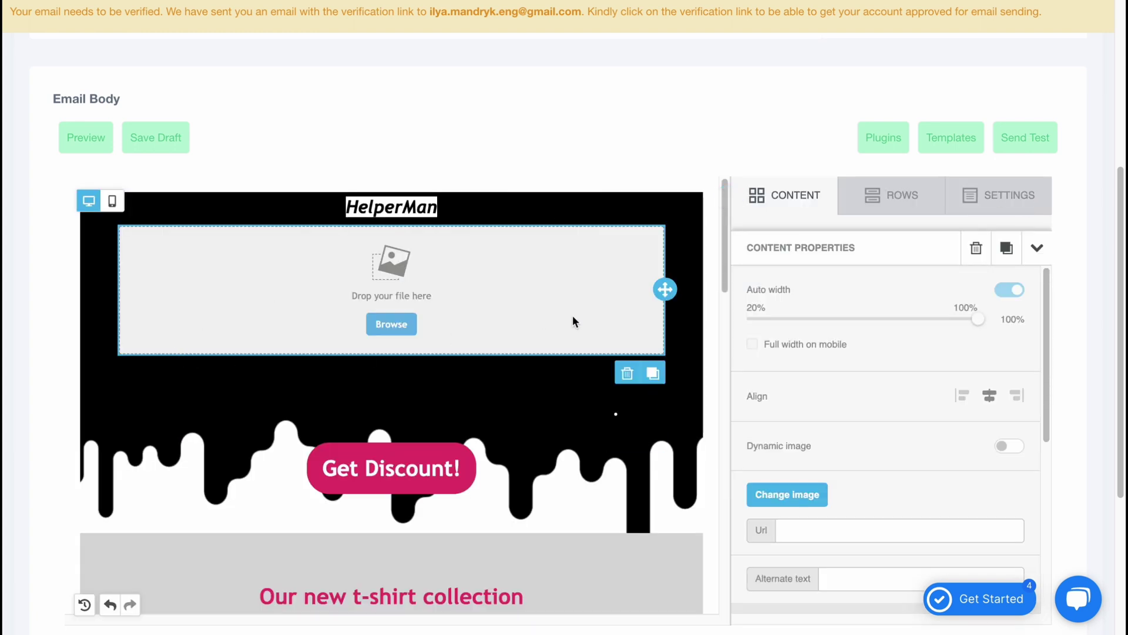
- Scroll to the Show All button and Infinitees footer, then show the Content blocks panel
scroll(574, 320, down, 4)
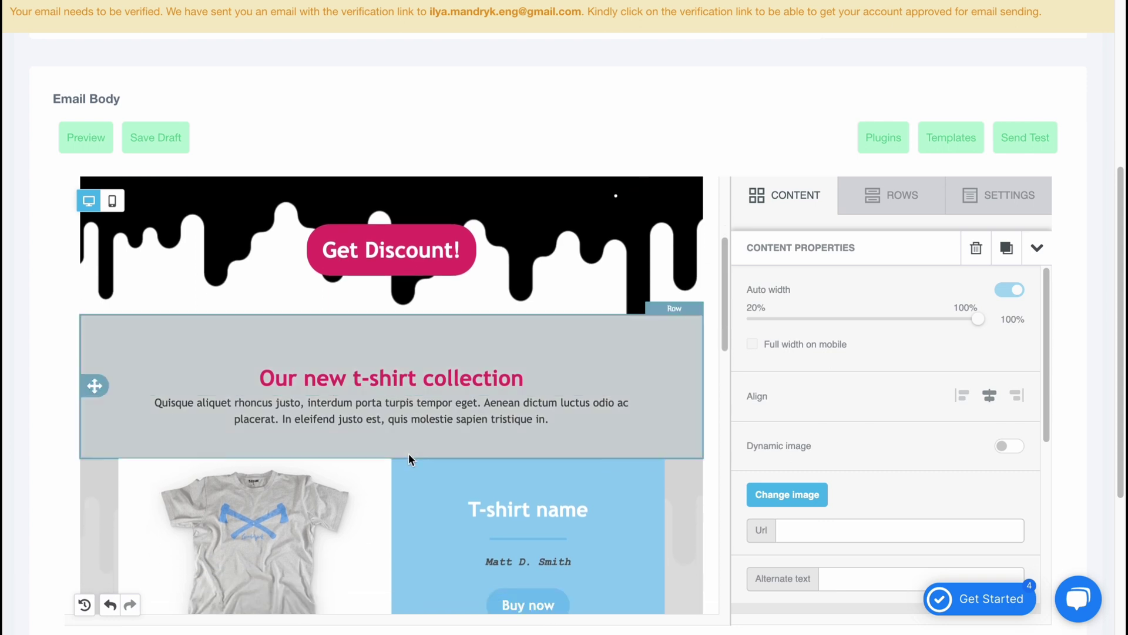
scroll(408, 458, down, 1)
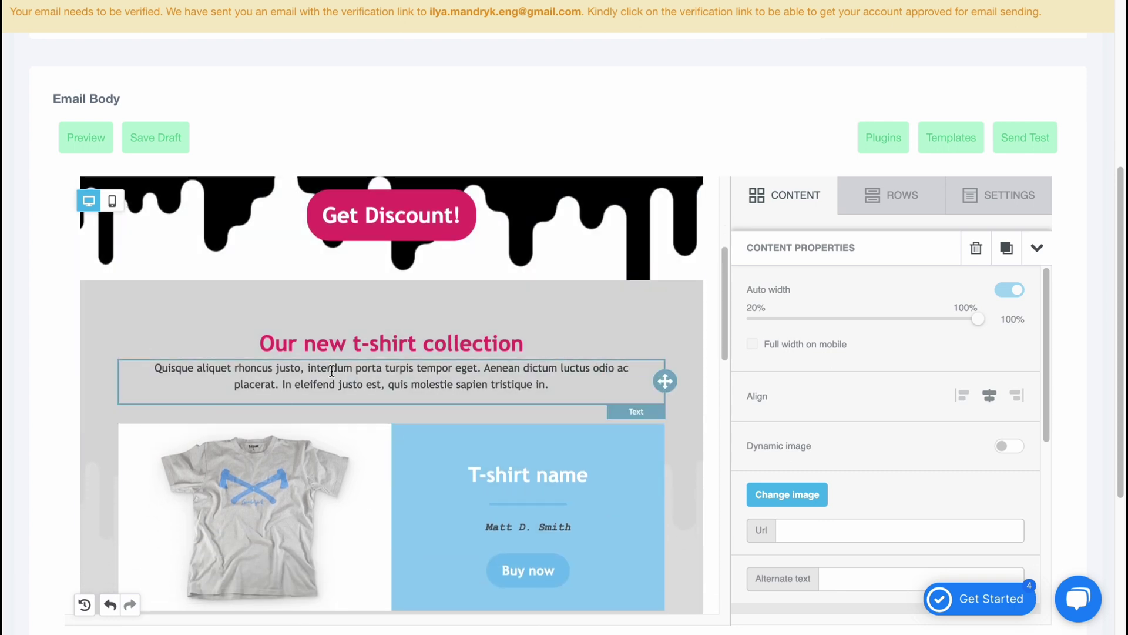
scroll(349, 394, down, 3)
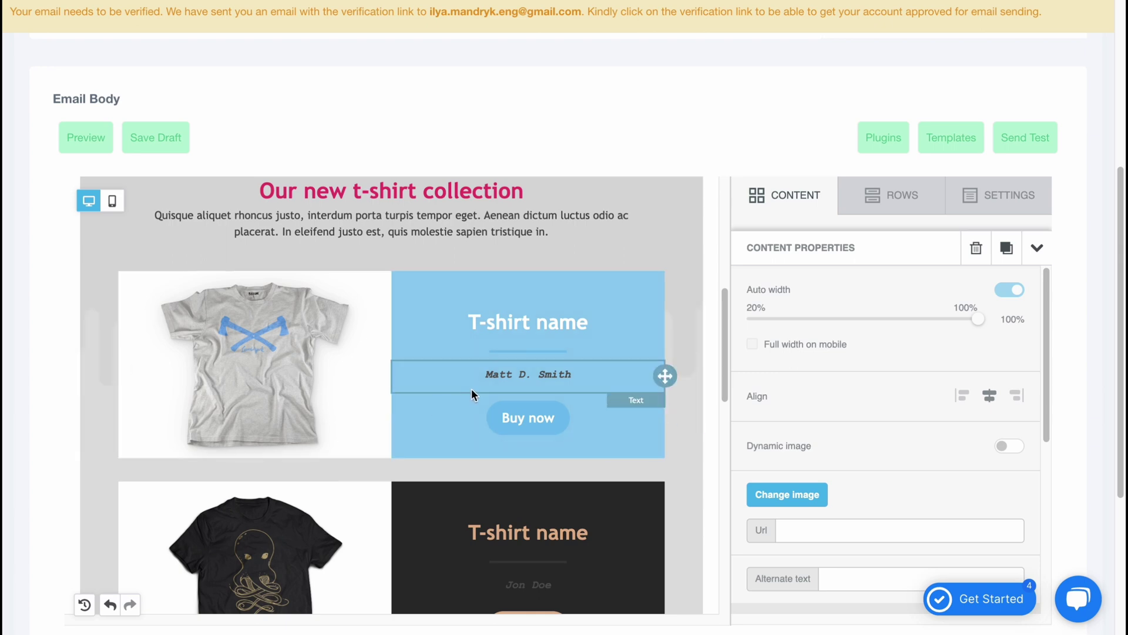
scroll(479, 377, down, 3)
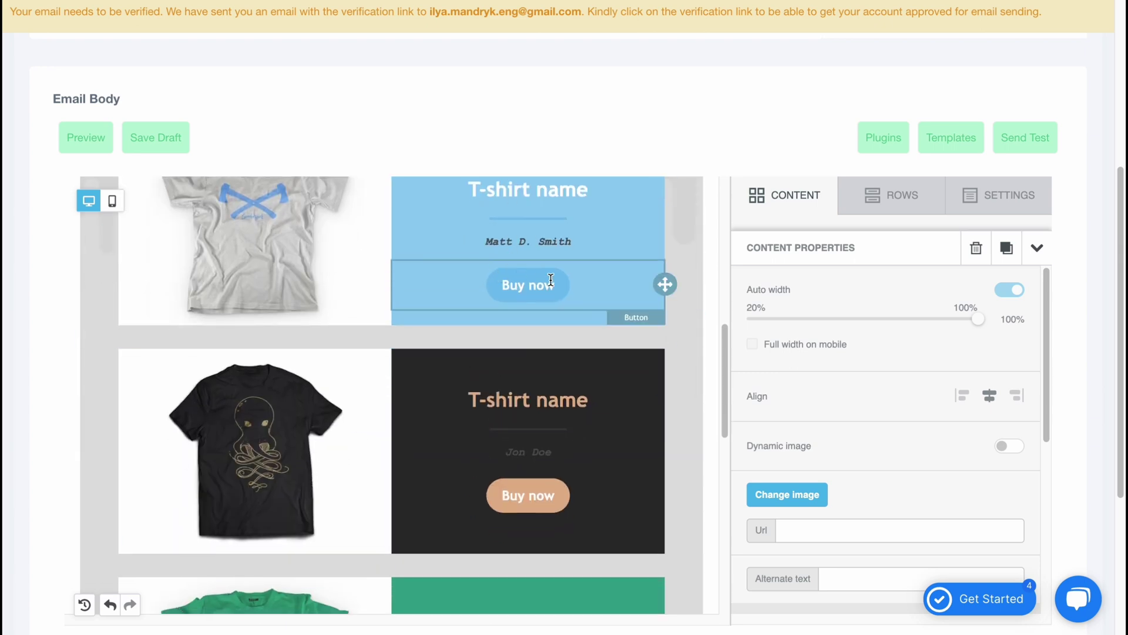
scroll(256, 470, down, 3)
scroll(256, 470, down, 6)
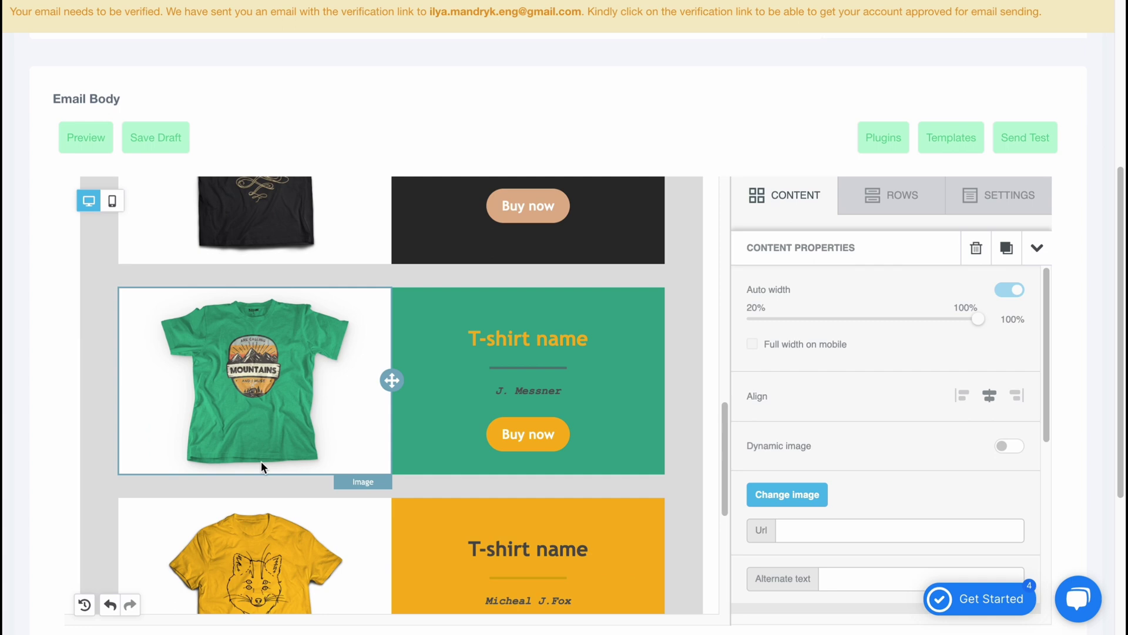
scroll(264, 468, down, 3)
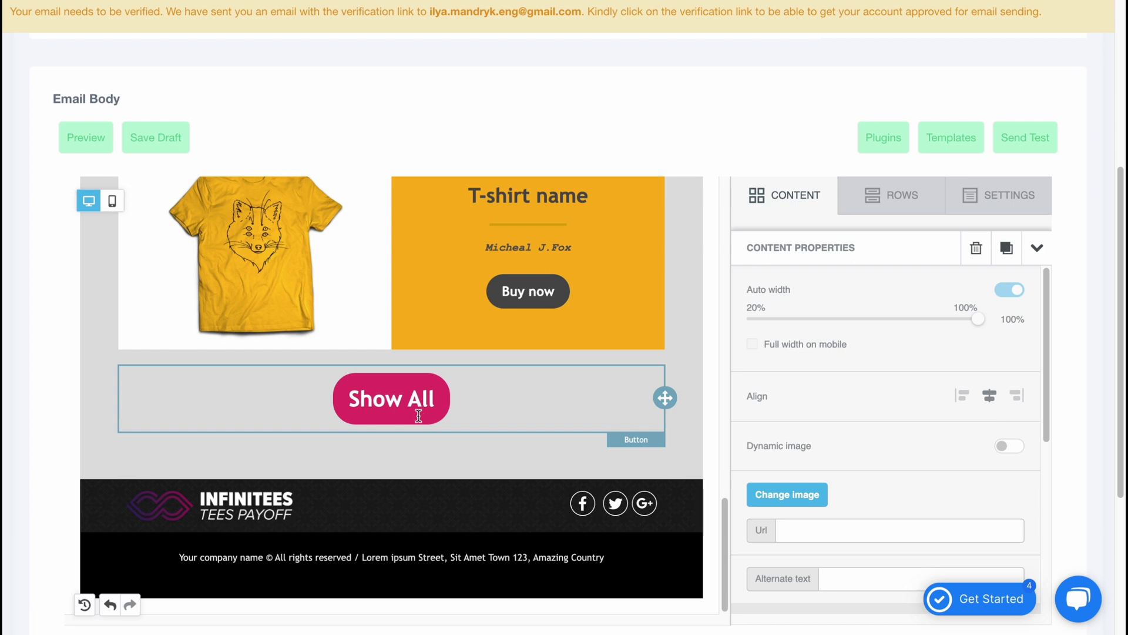
scroll(410, 425, up, 7)
scroll(410, 425, down, 7)
click(785, 208)
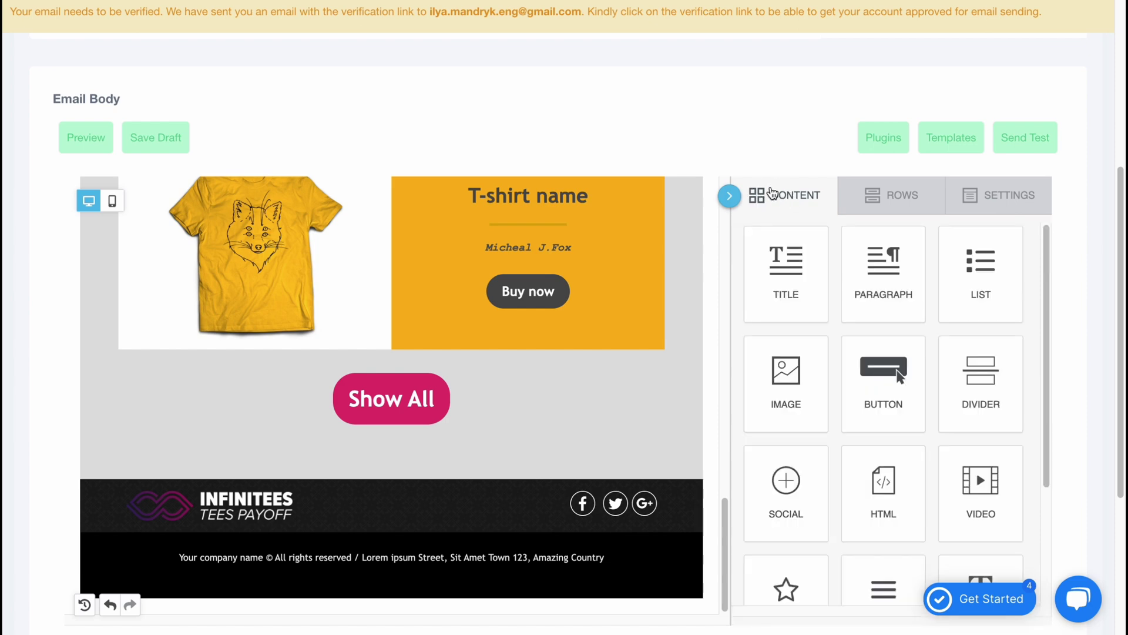
- Browse the Content blocks, Rows layouts and Settings, then advance c3 to step 4 Recipients
scroll(872, 324, down, 7)
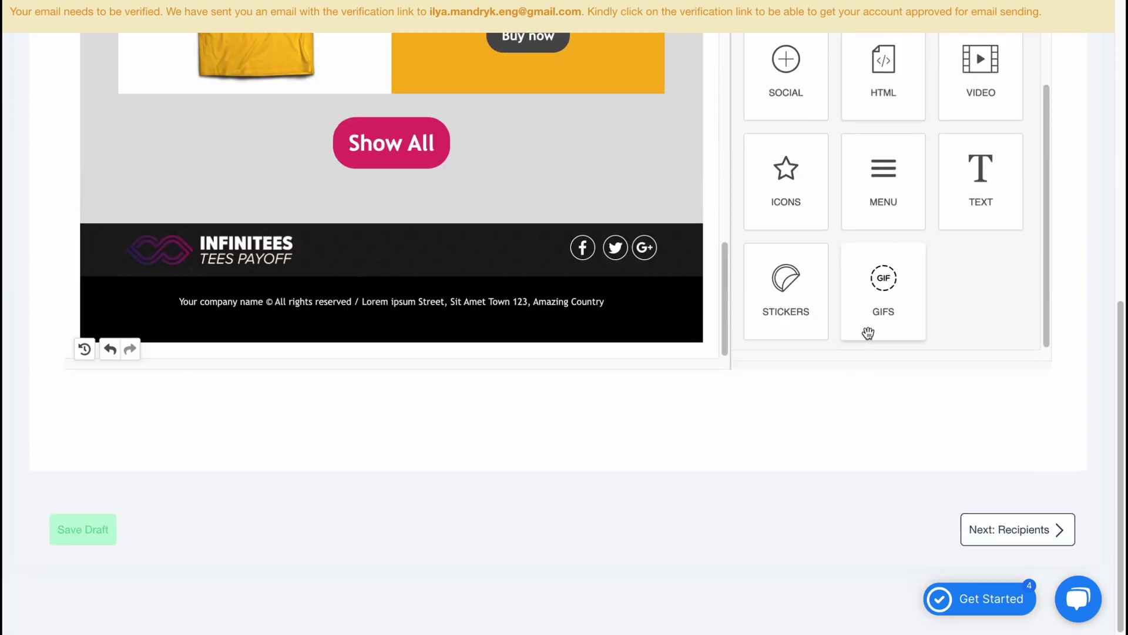
scroll(870, 335, up, 5)
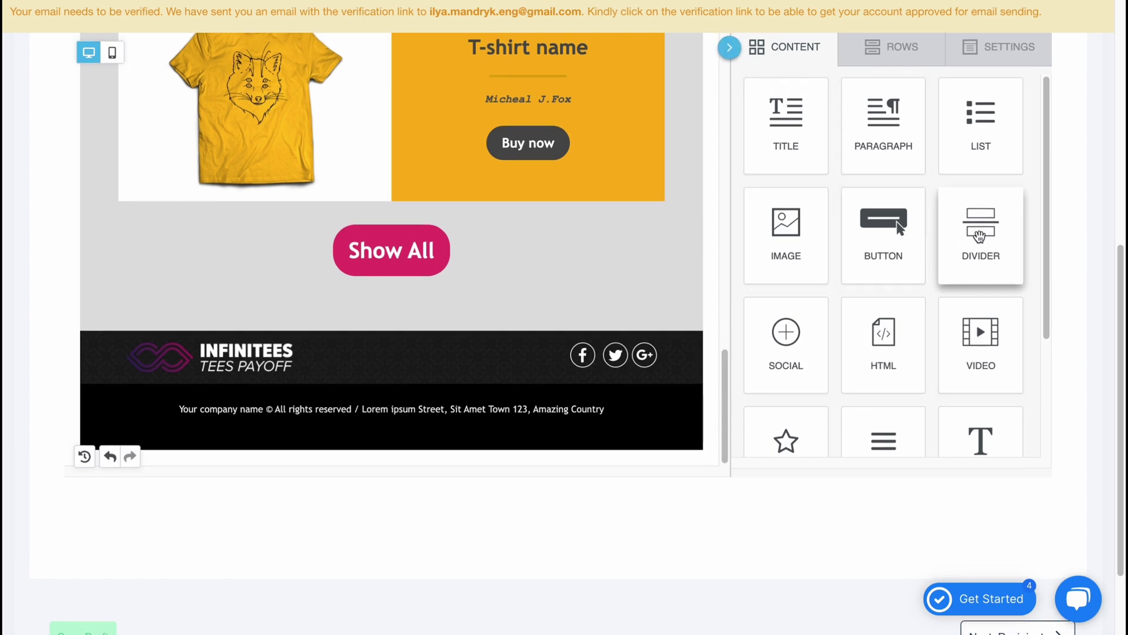
scroll(894, 340, down, 4)
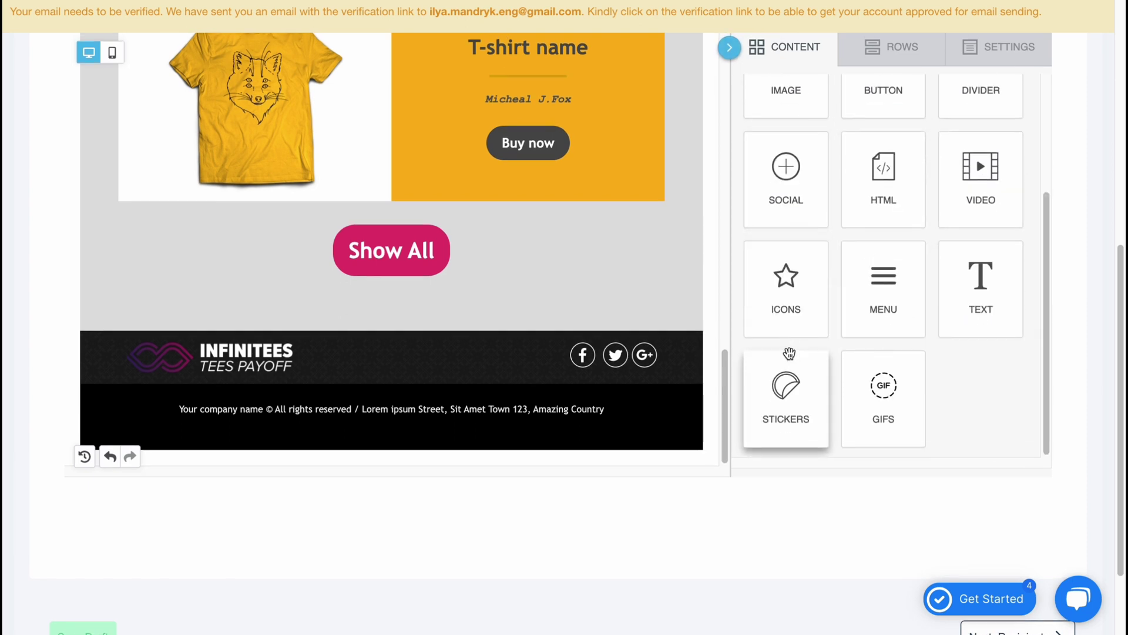
scroll(848, 270, up, 4)
click(897, 62)
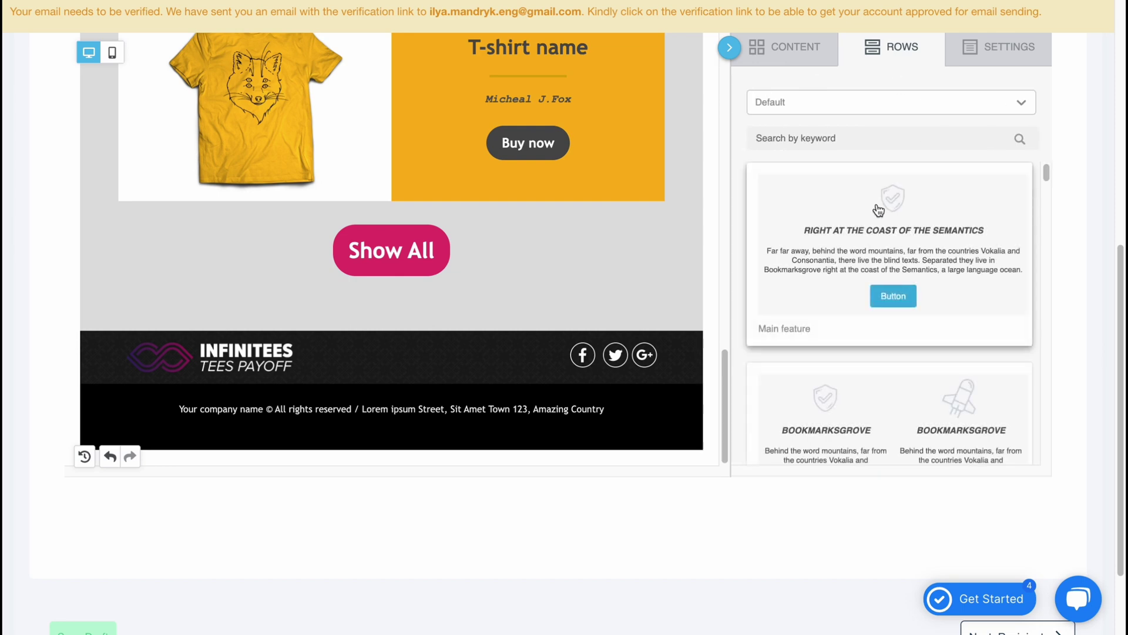
scroll(990, 159, up, 2)
click(980, 155)
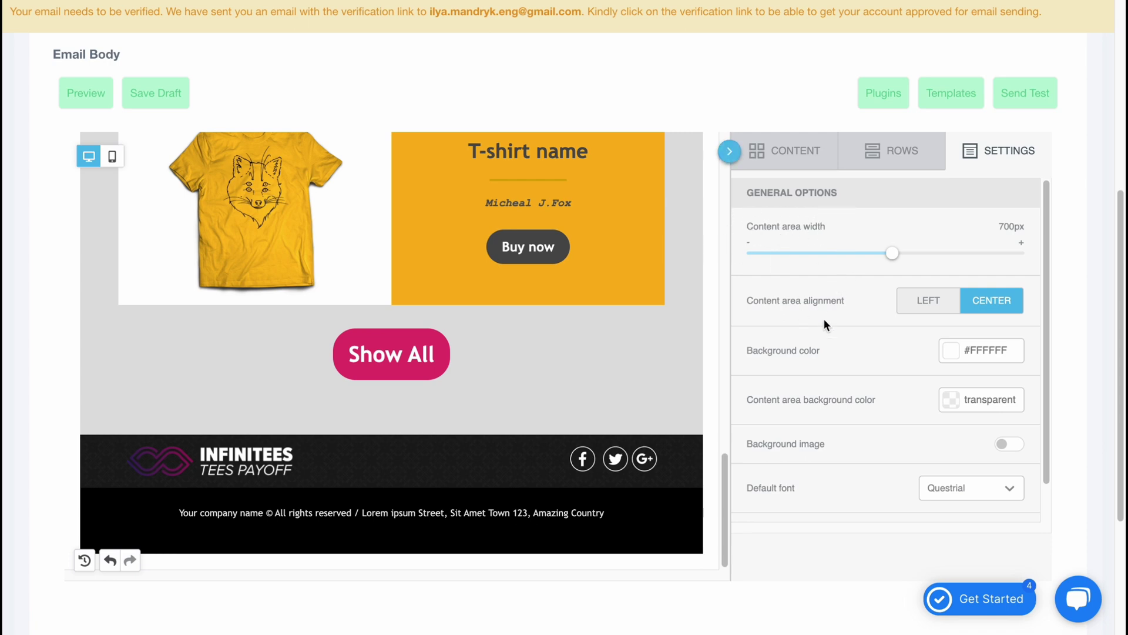
scroll(1080, 387, up, 6)
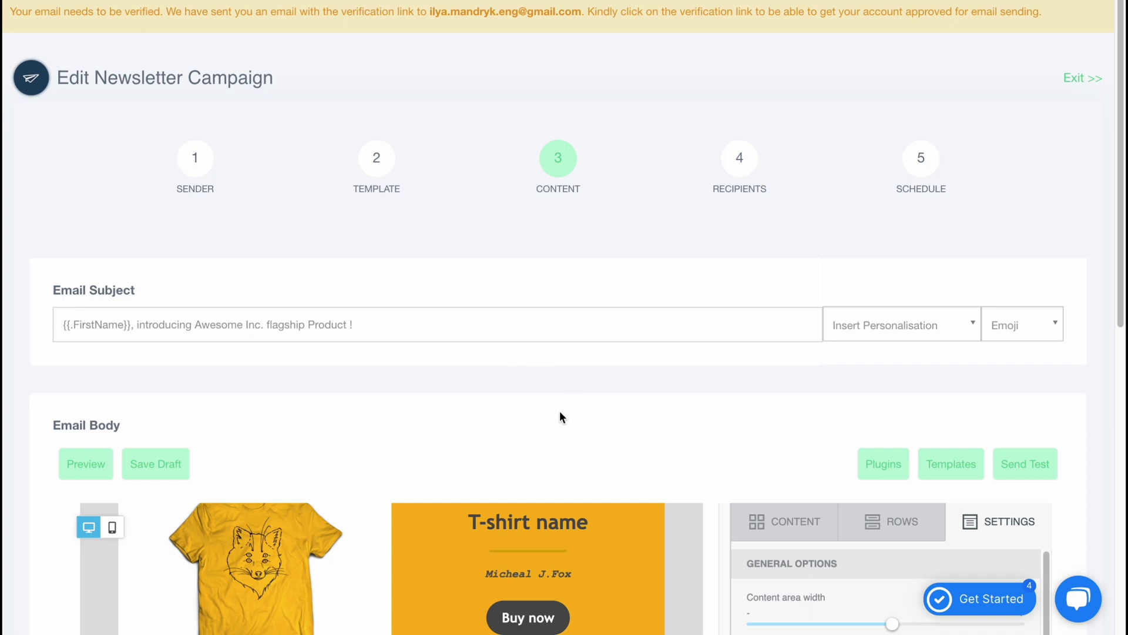
click(722, 165)
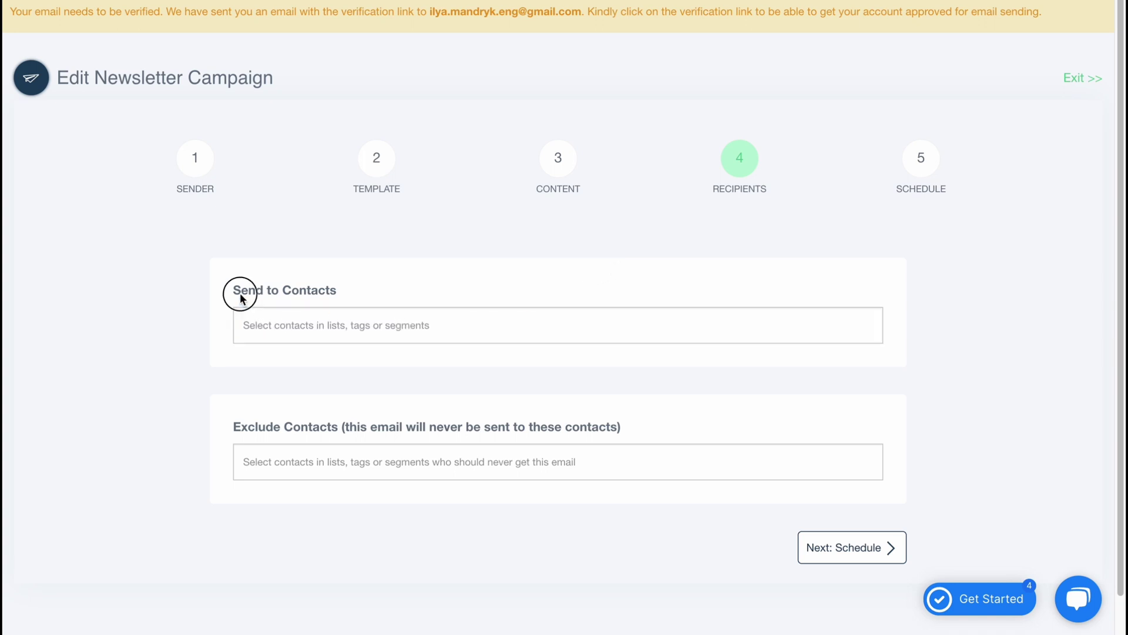
- Address campaign c3 to the Youtube-1 Contacts - 2023-05-05 list, excluding no contacts
drag(240, 290, 382, 311)
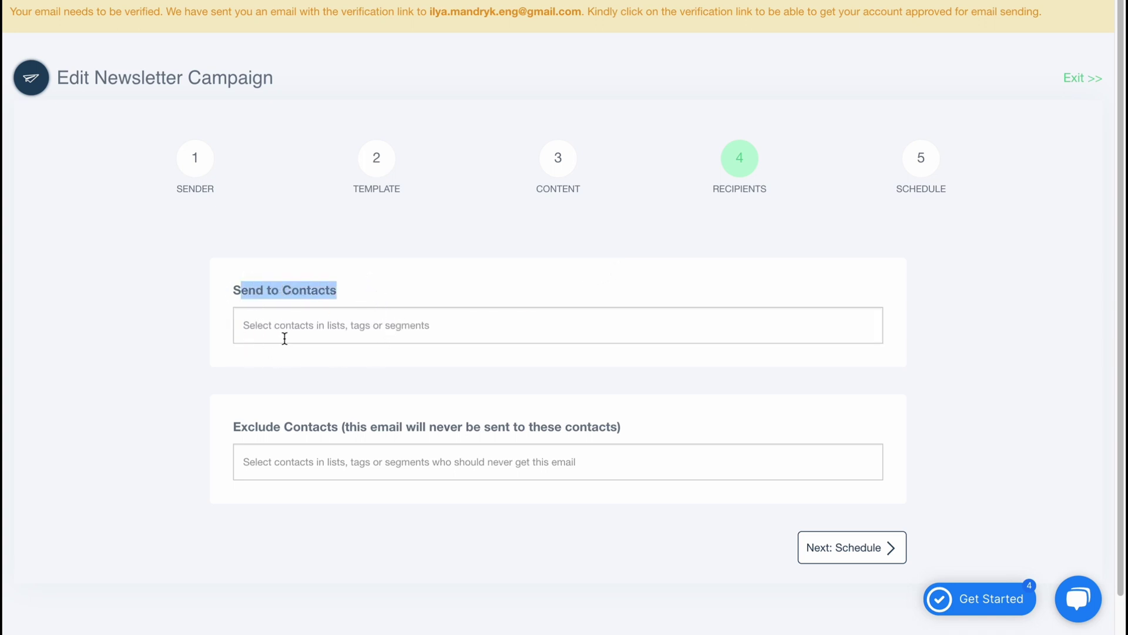
click(449, 325)
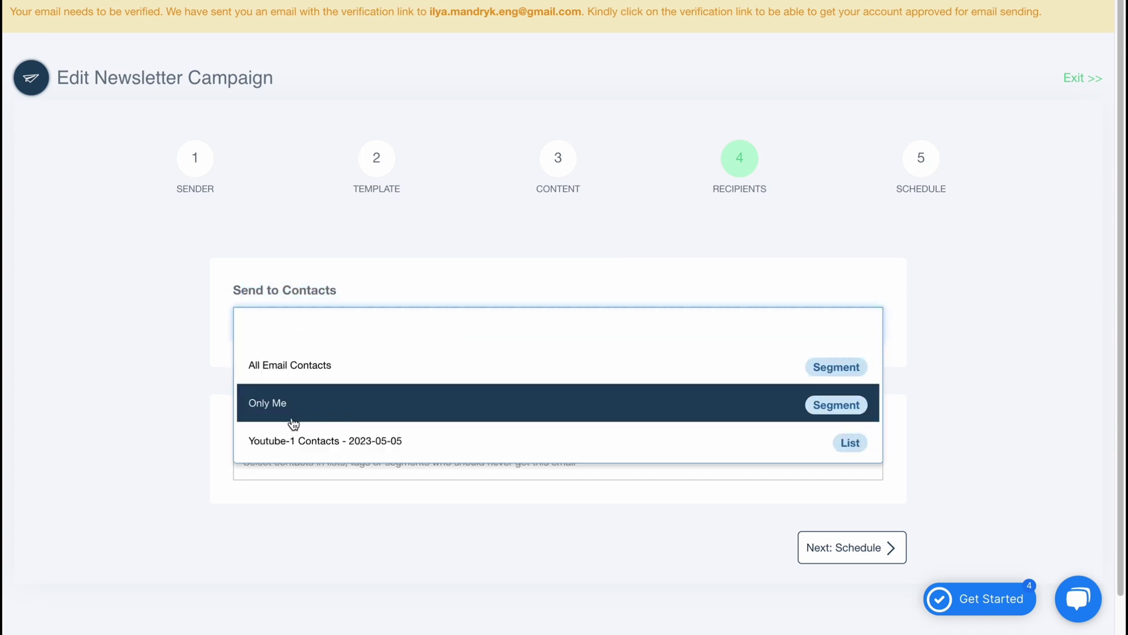
click(292, 442)
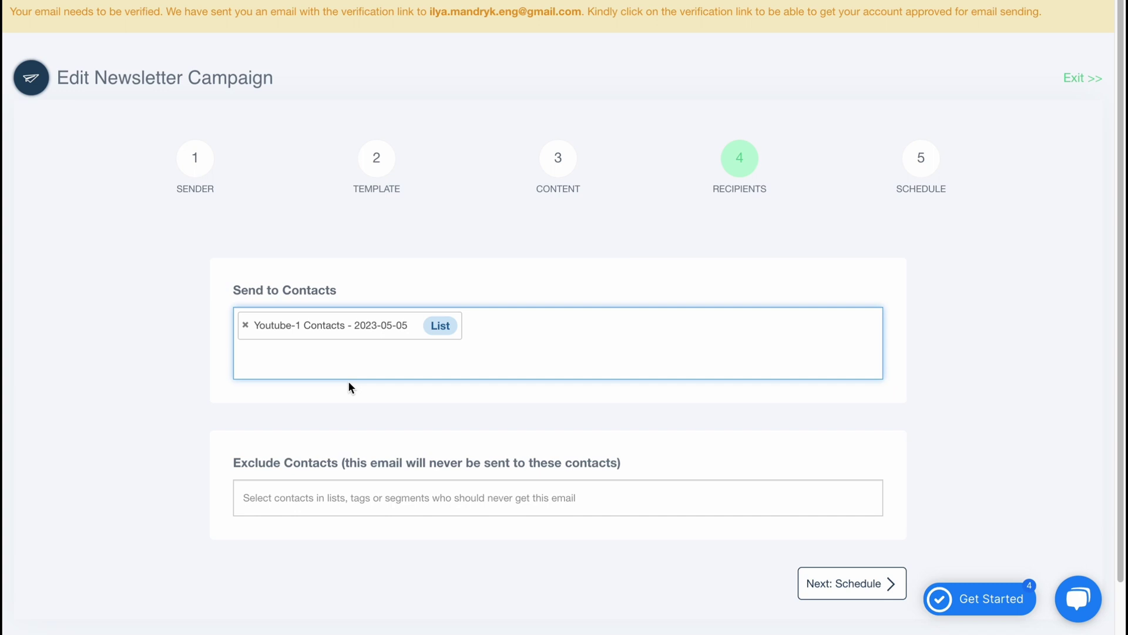
scroll(351, 376, down, 1)
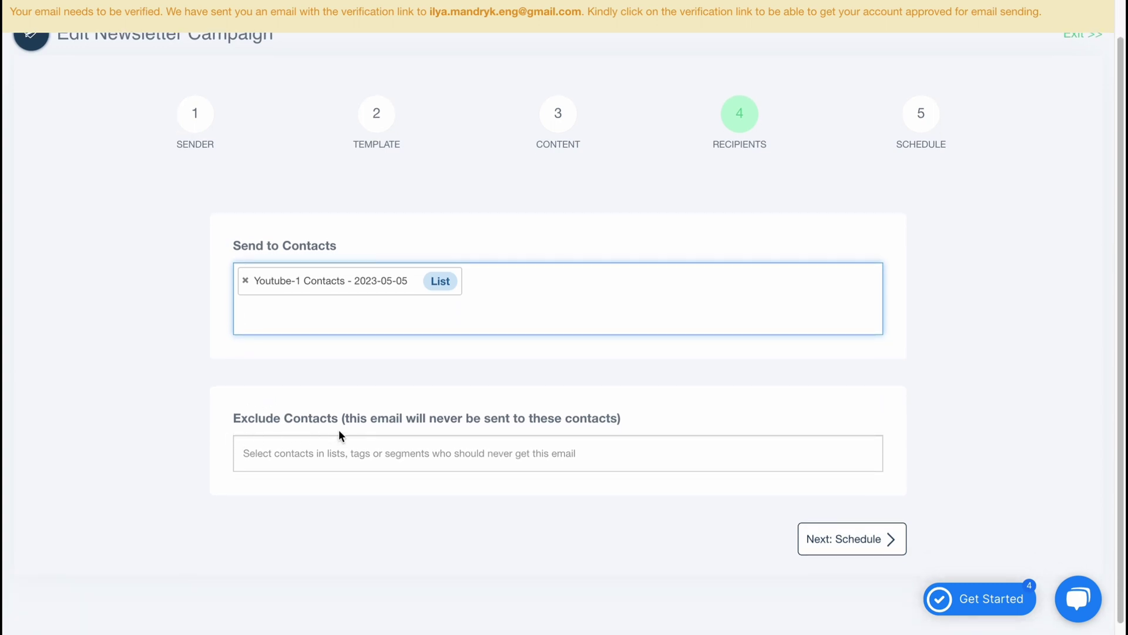
click(361, 451)
key(Escape)
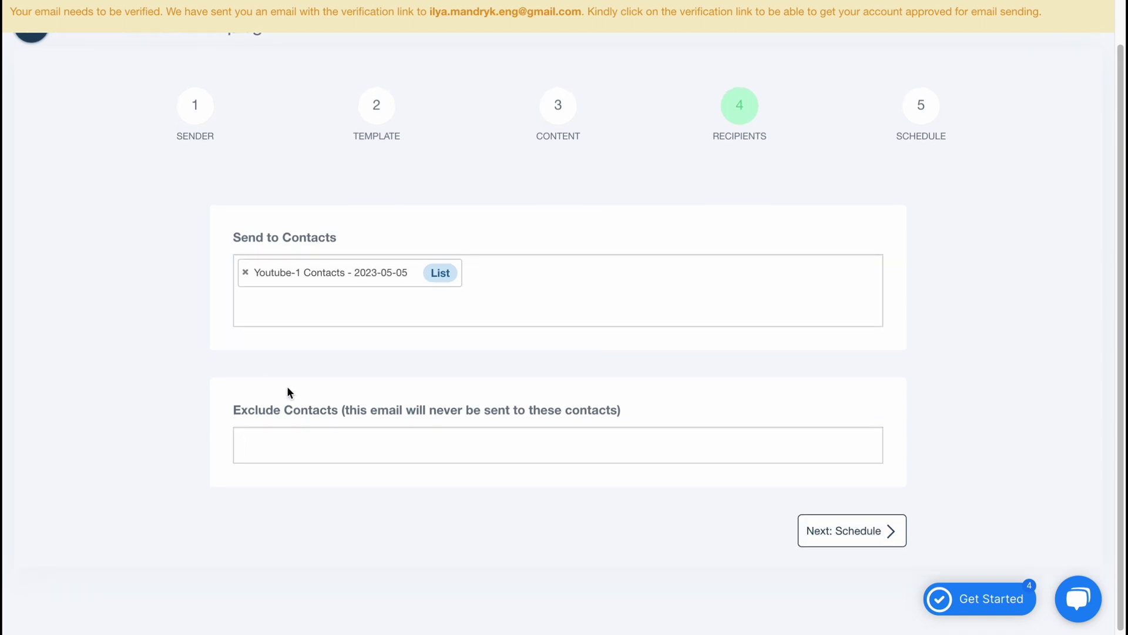
- Keep c3 scheduled for 2030-03-03 at 03:00 AM and turn on Google Analytics click tracking
click(846, 531)
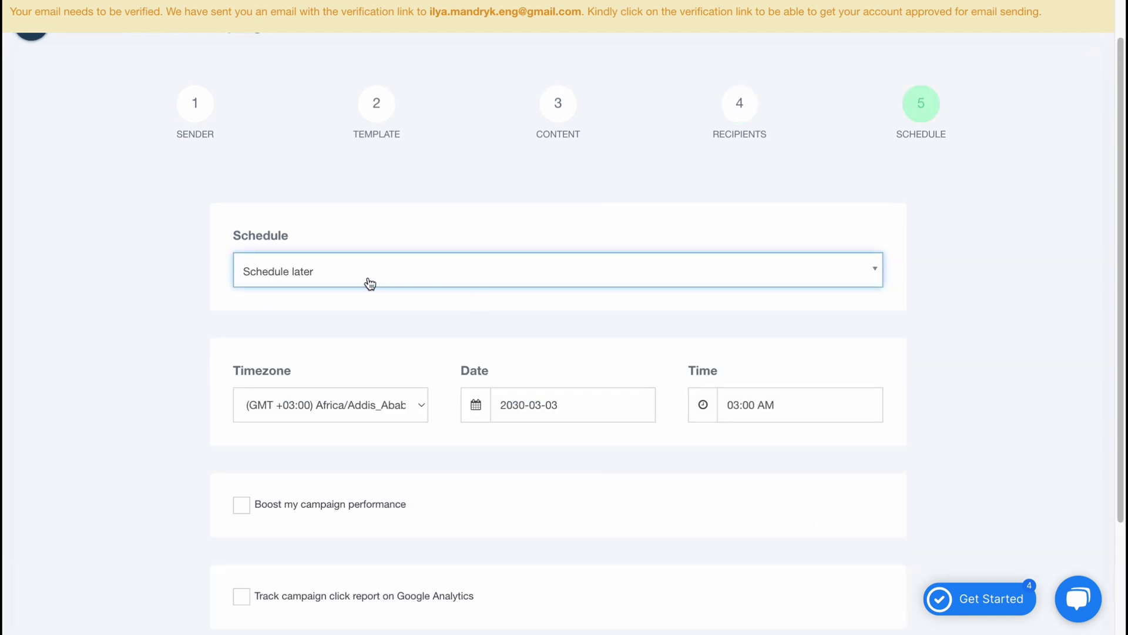
click(370, 281)
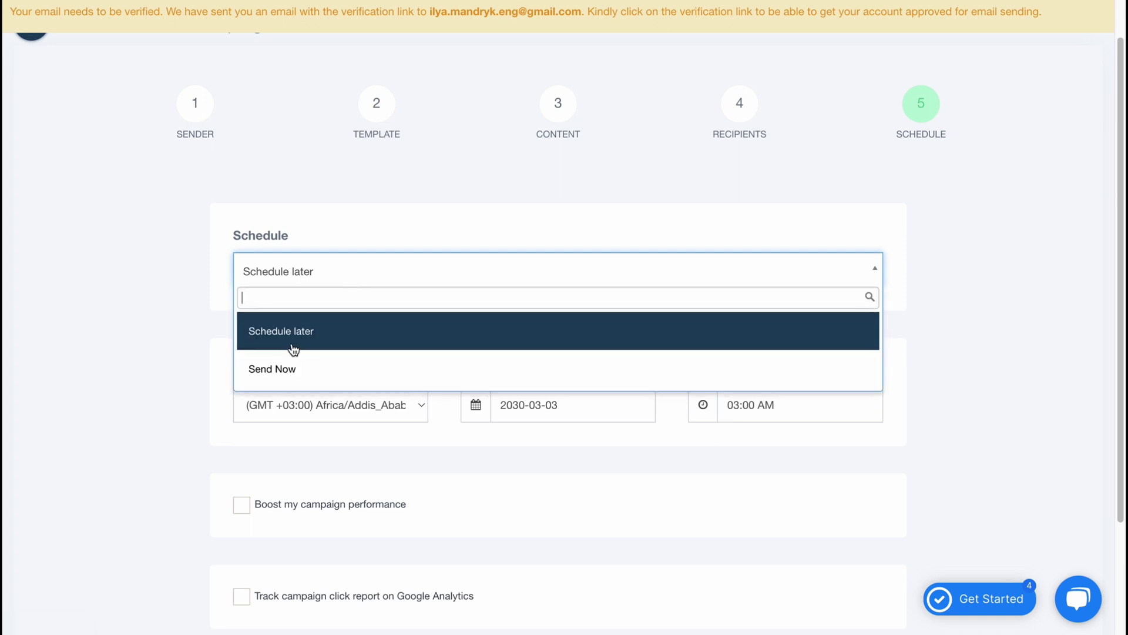
click(147, 296)
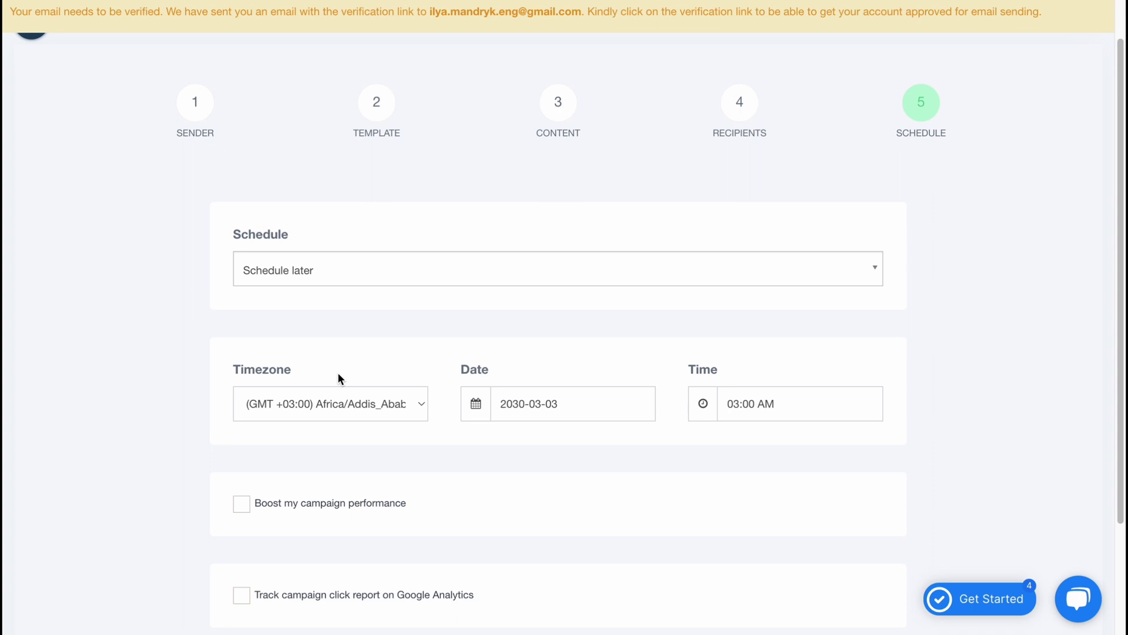
scroll(347, 376, down, 1)
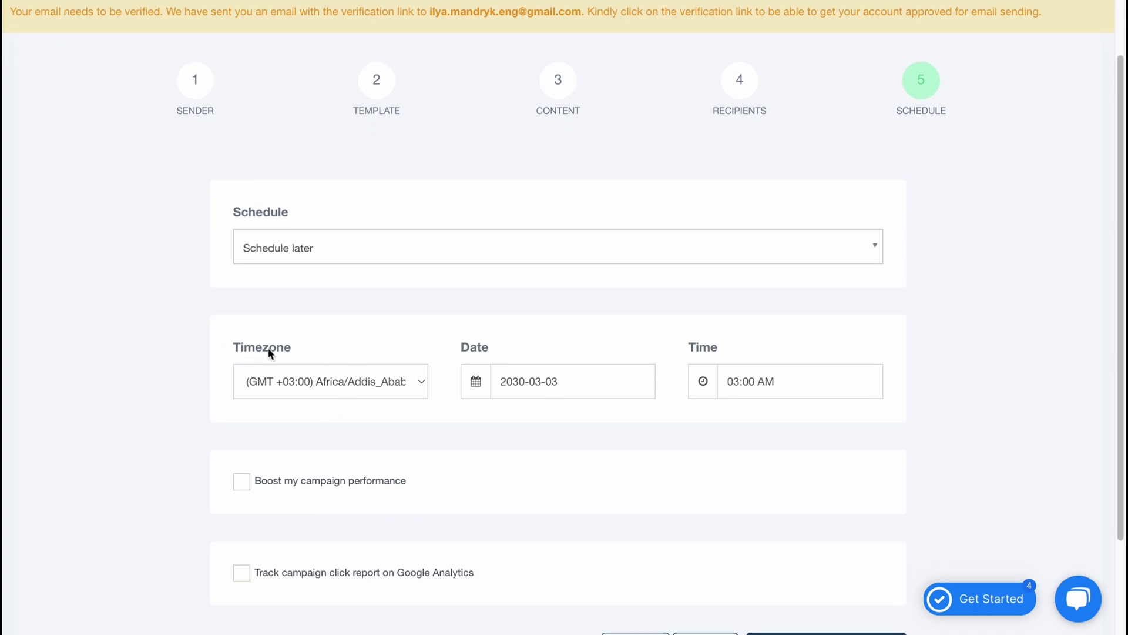
scroll(306, 351, down, 1)
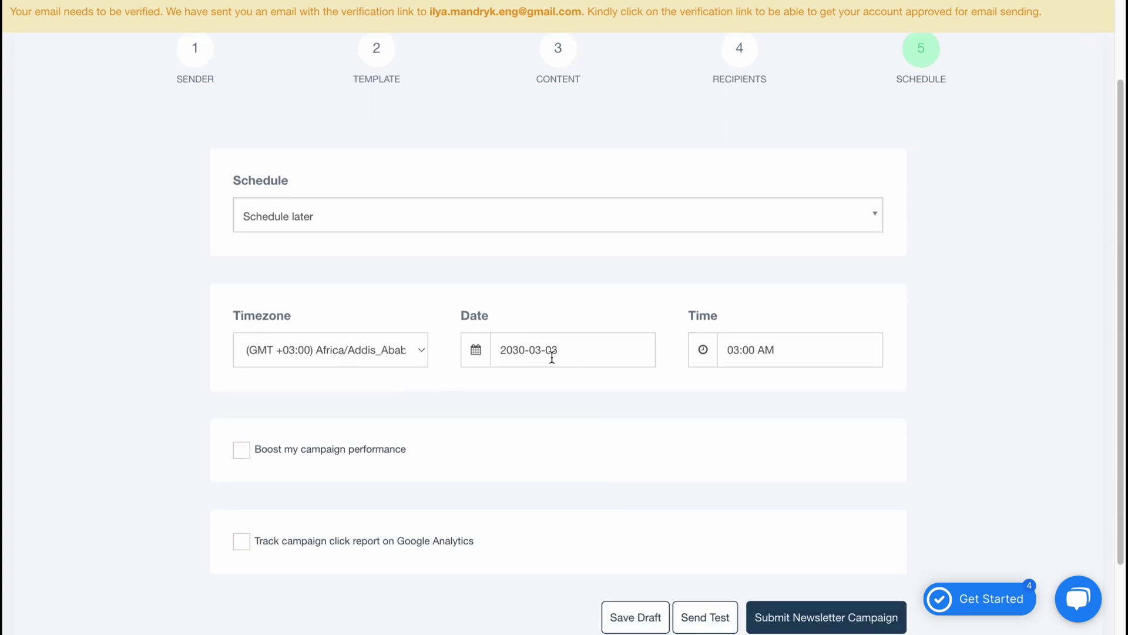
scroll(317, 382, down, 3)
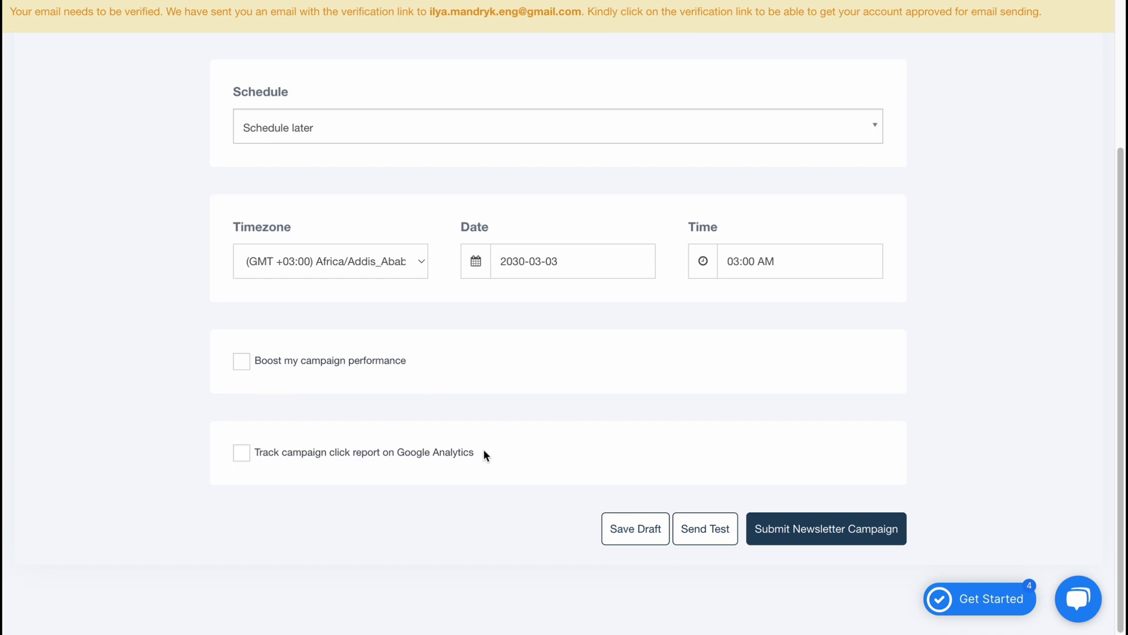
click(249, 456)
- Submit the c3 newsletter campaign and proceed past the gmail.com sender warning
click(795, 539)
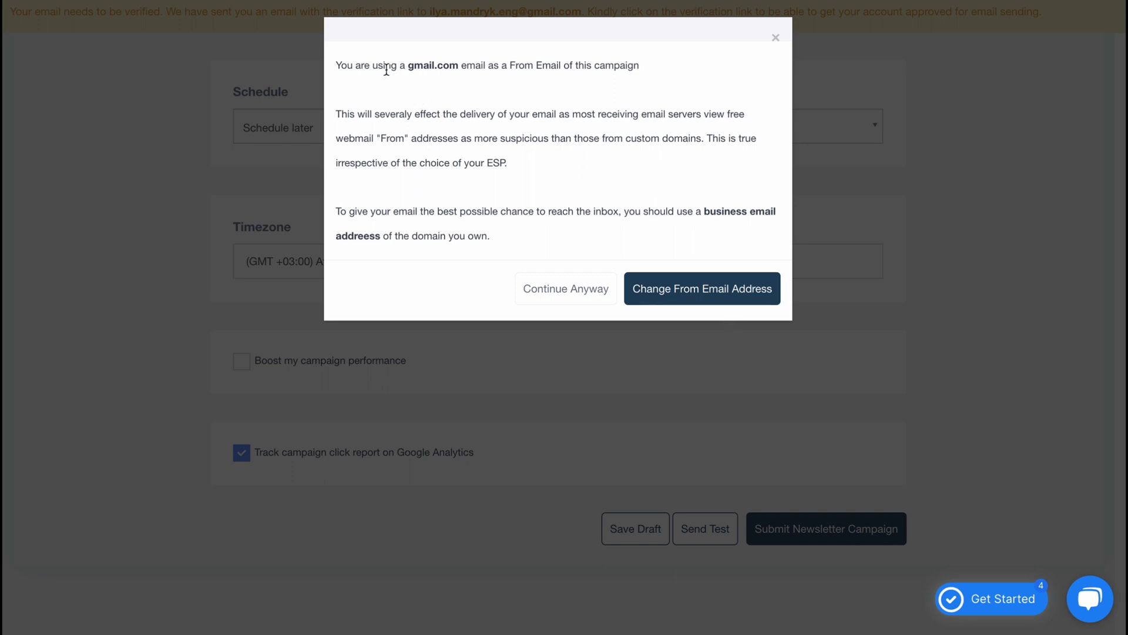
drag(348, 63, 638, 89)
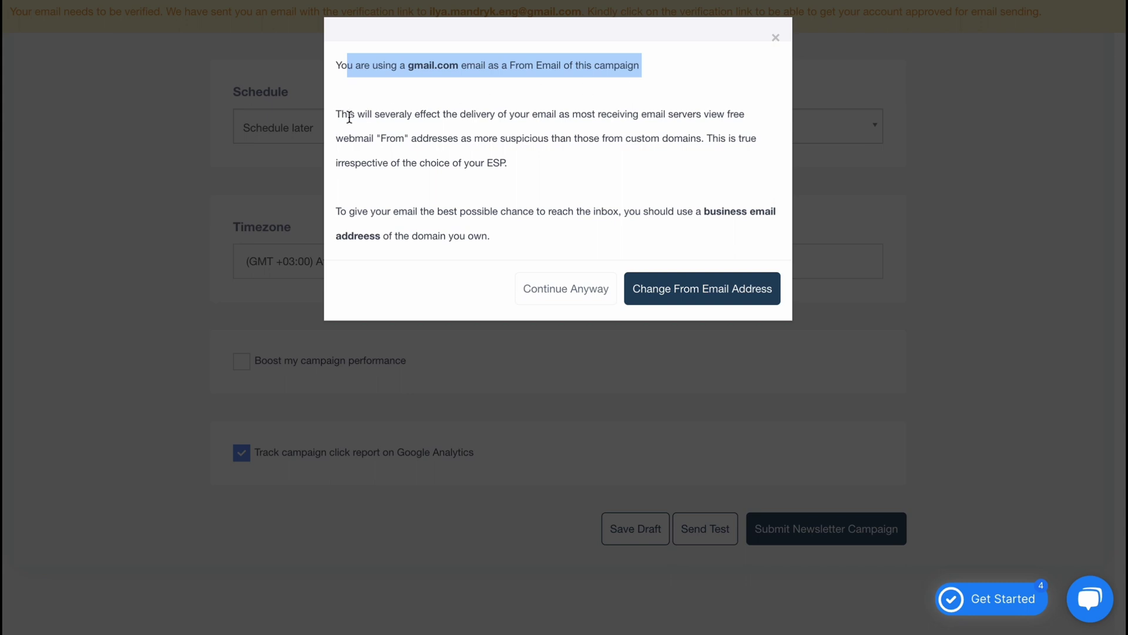
drag(339, 111, 379, 150)
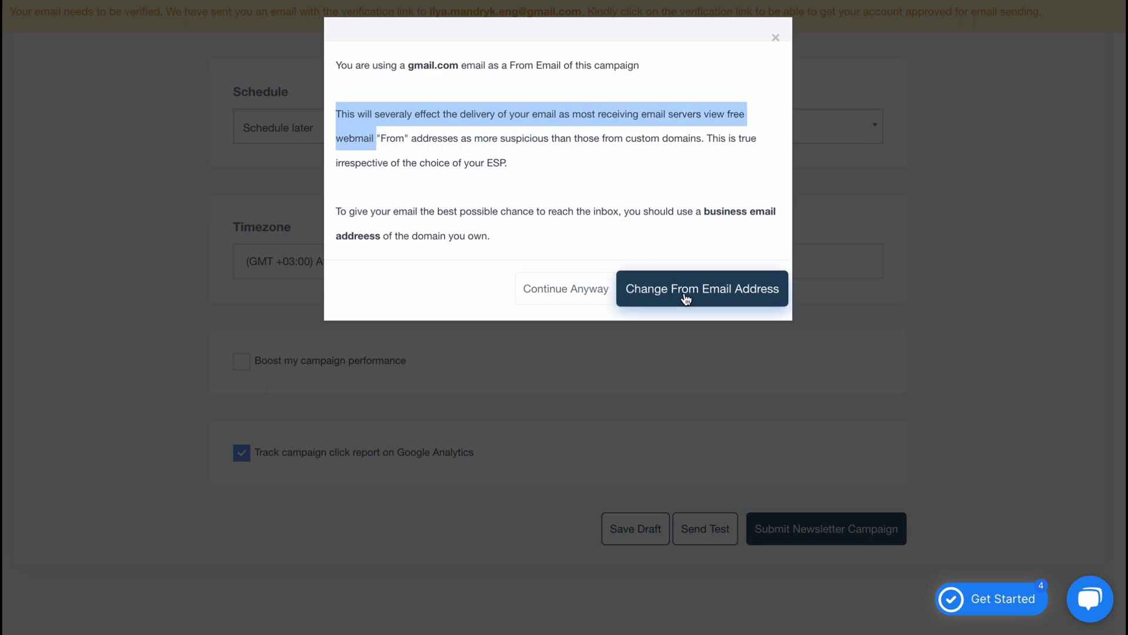
click(599, 297)
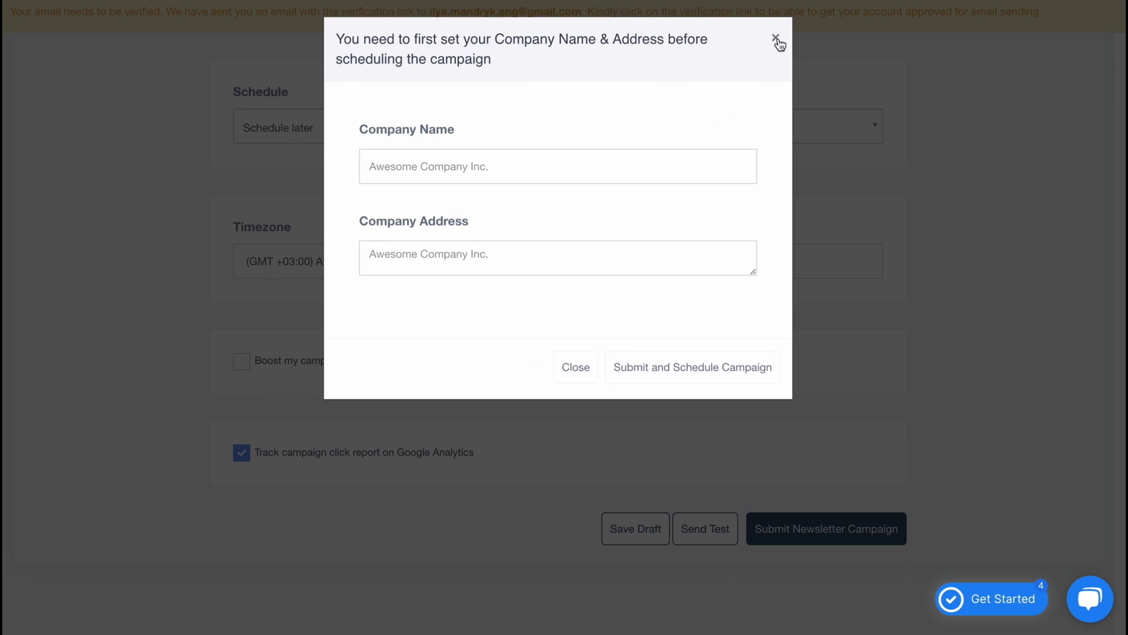
- Enter company name c3 and a company address, then submit and schedule the campaign
click(466, 167)
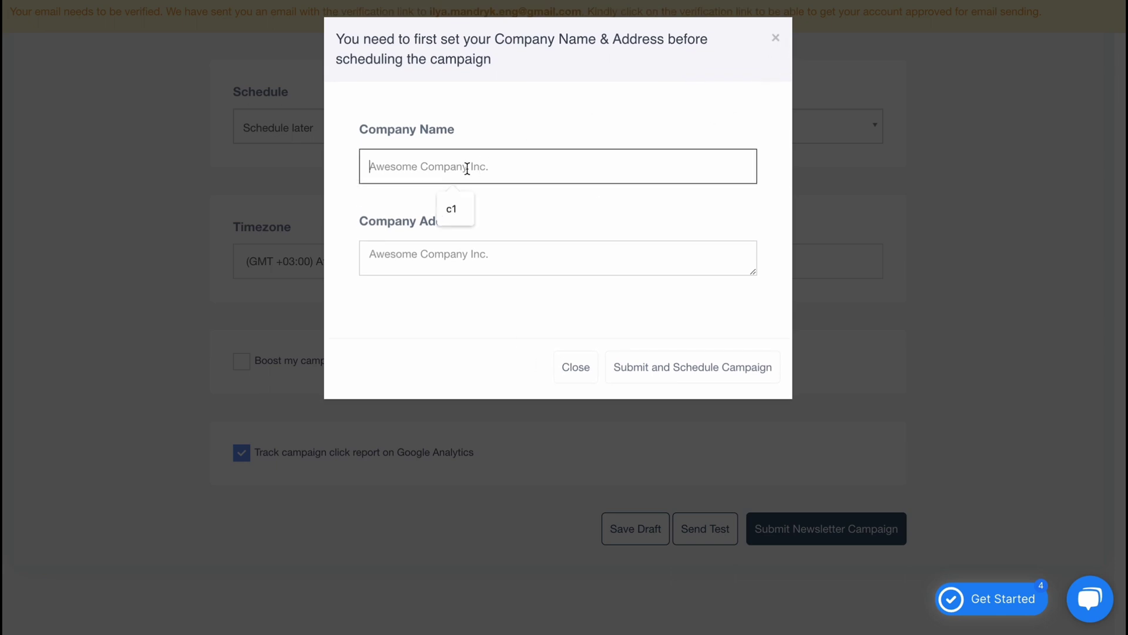
text(c3)
click(412, 262)
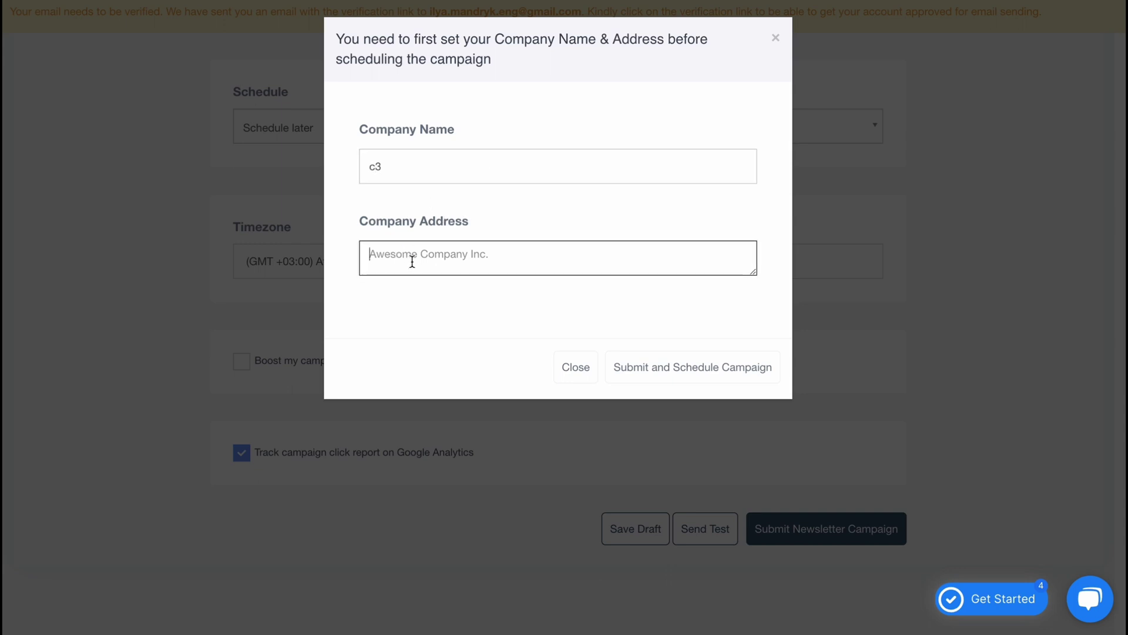
text(343235)
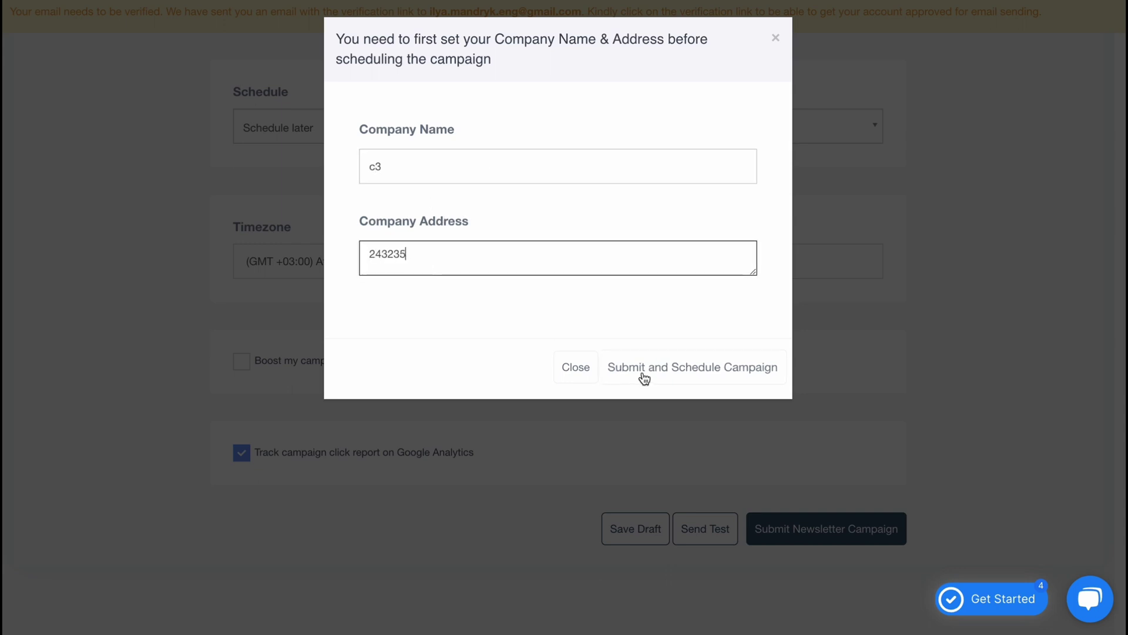
click(640, 374)
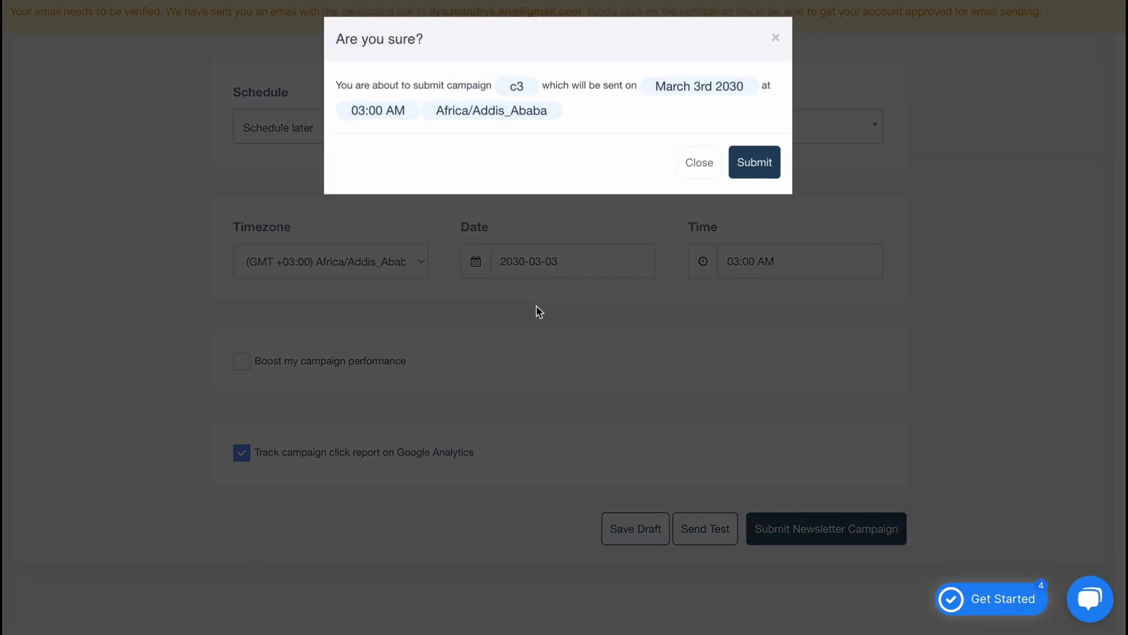
- Confirm submitting c3 for March 3rd 2030 and exit to the campaigns list
click(764, 163)
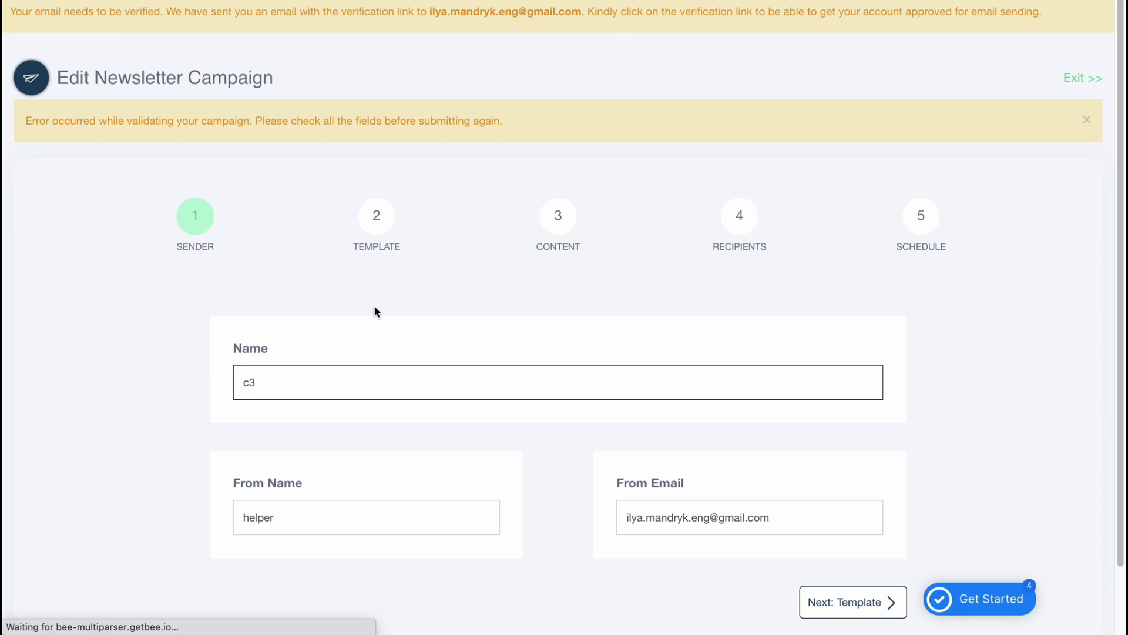
click(1069, 78)
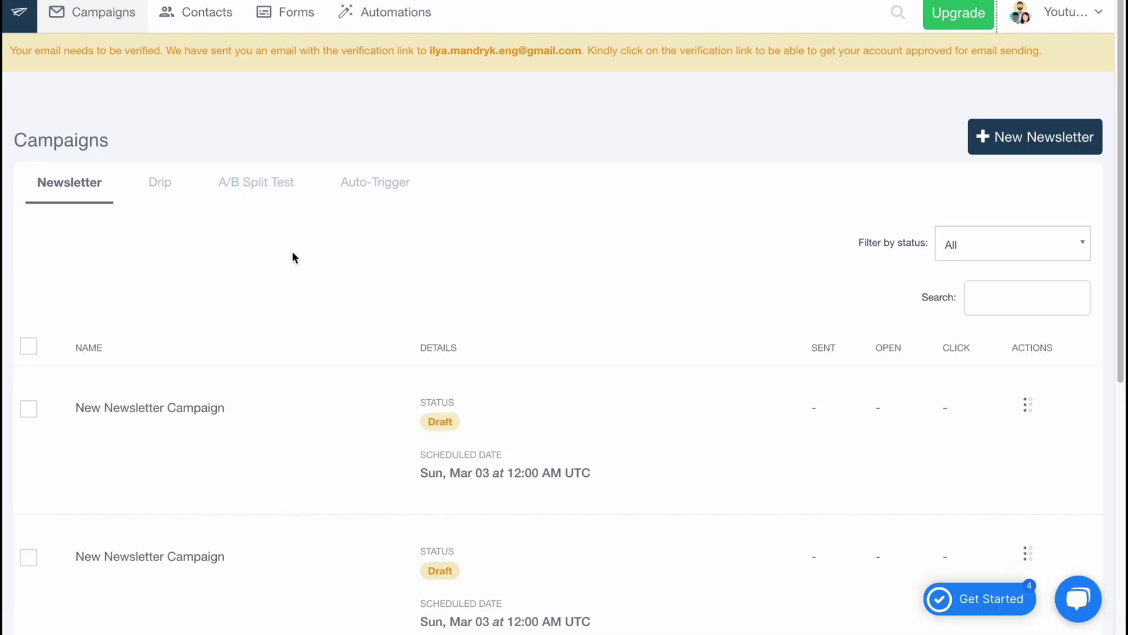
scroll(295, 259, down, 5)
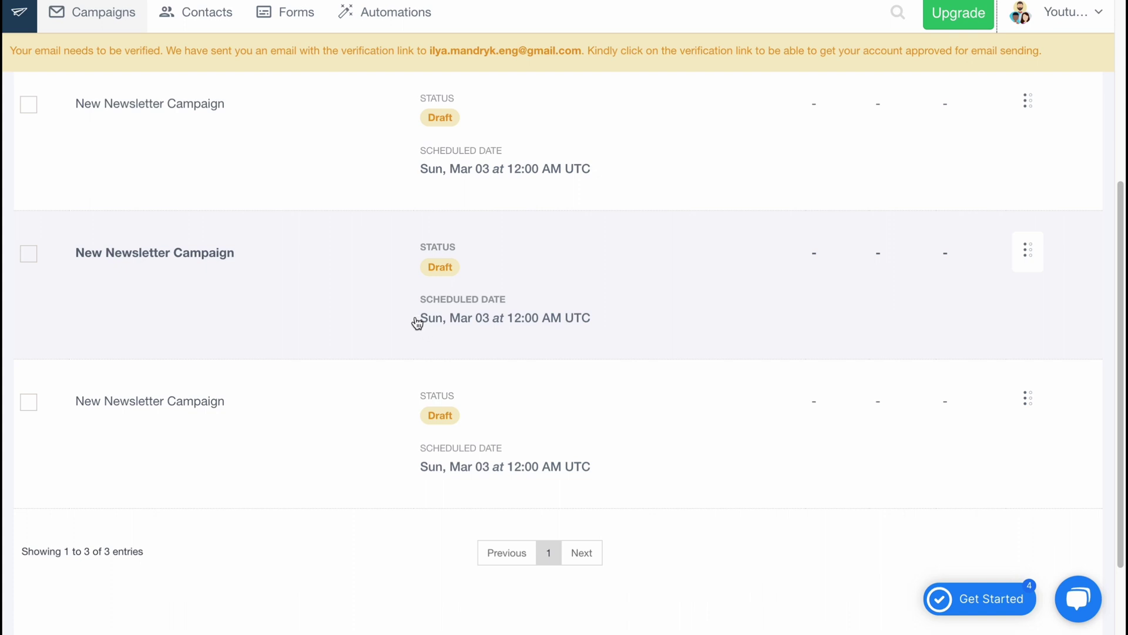
scroll(418, 322, up, 3)
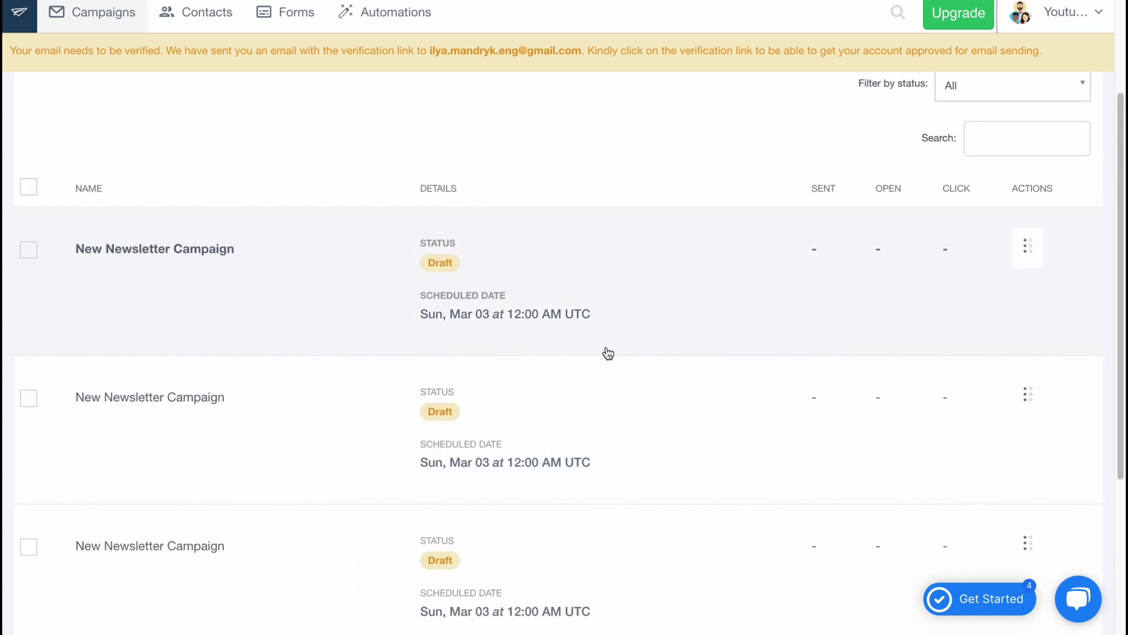
scroll(608, 352, up, 3)
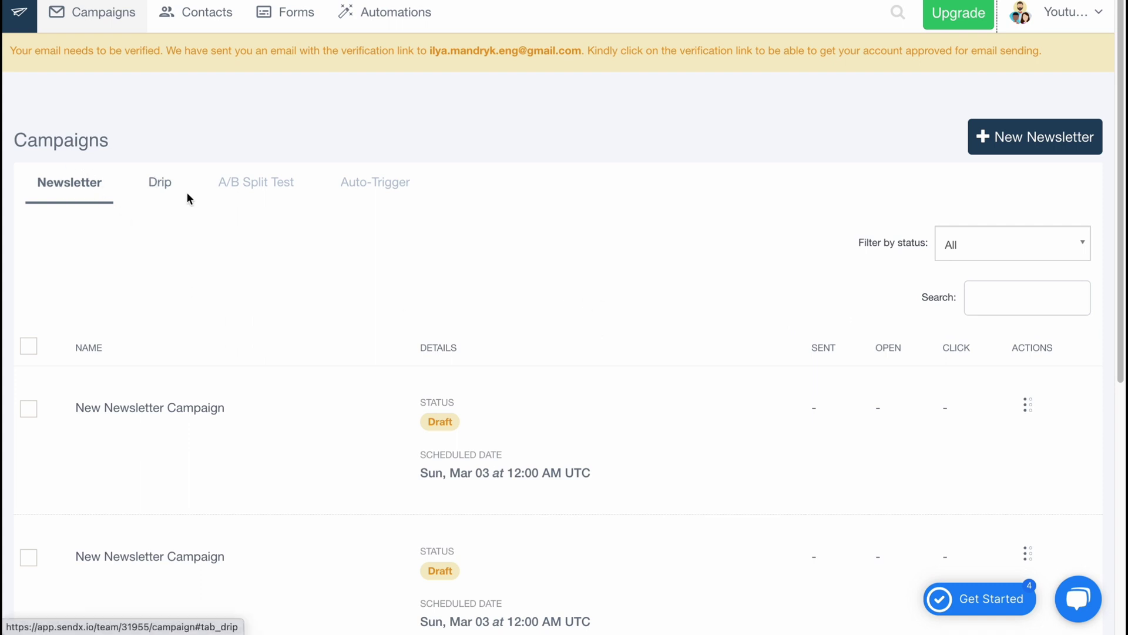
- Browse the Drip, A/B Split Test and Auto-Trigger campaign tabs
click(164, 186)
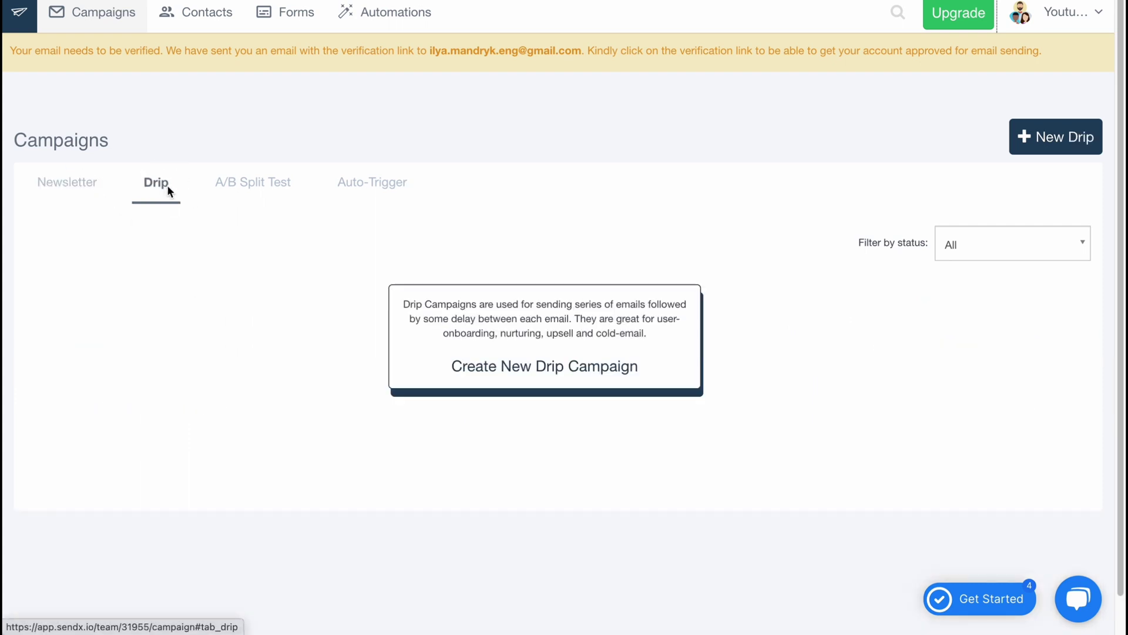
click(234, 198)
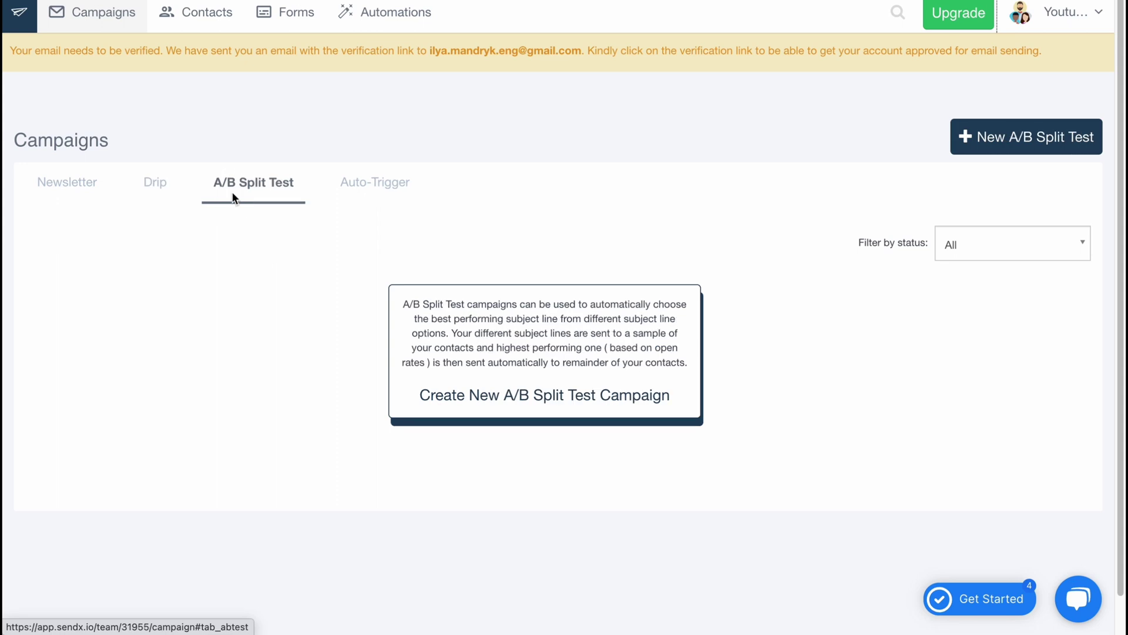
click(374, 188)
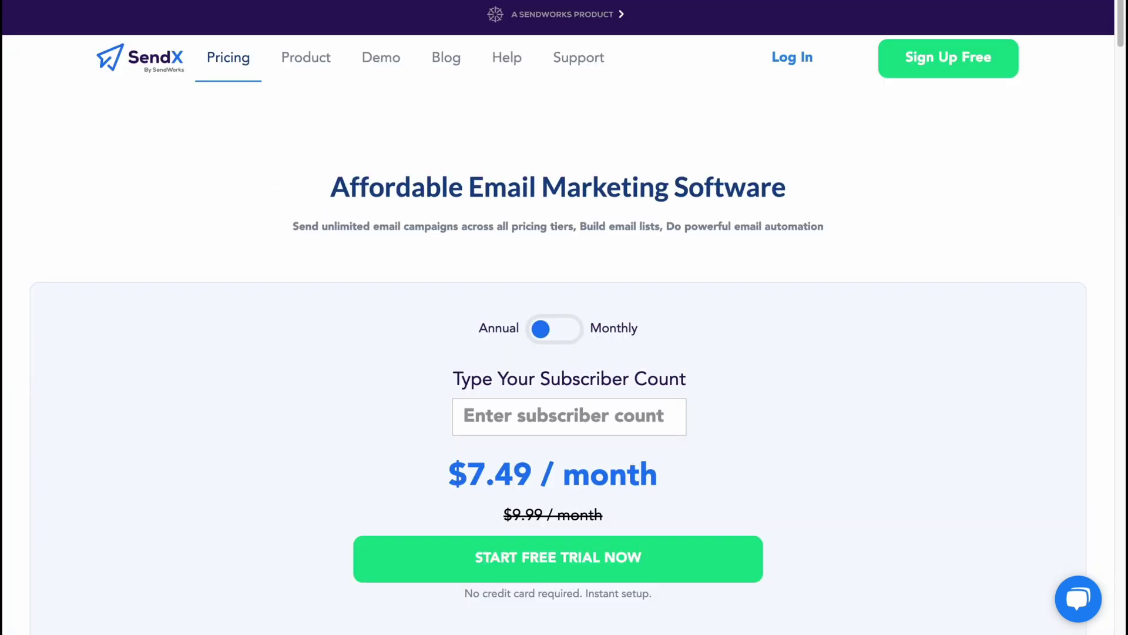
- Switch the pricing calculator to monthly billing
scroll(588, 288, down, 2)
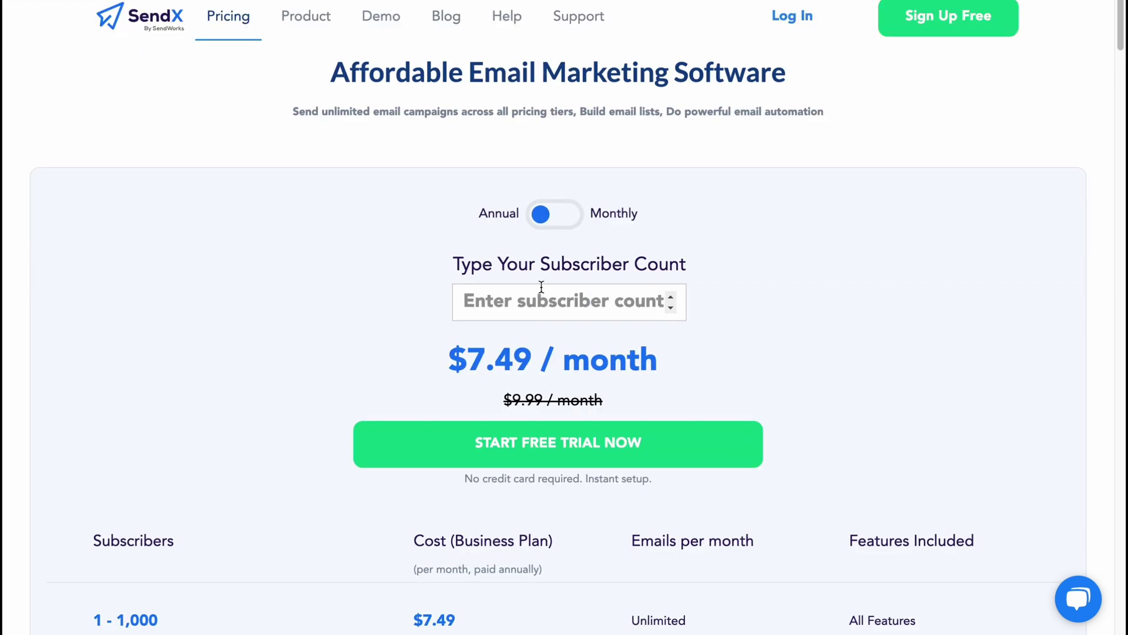
click(546, 216)
click(559, 221)
click(560, 222)
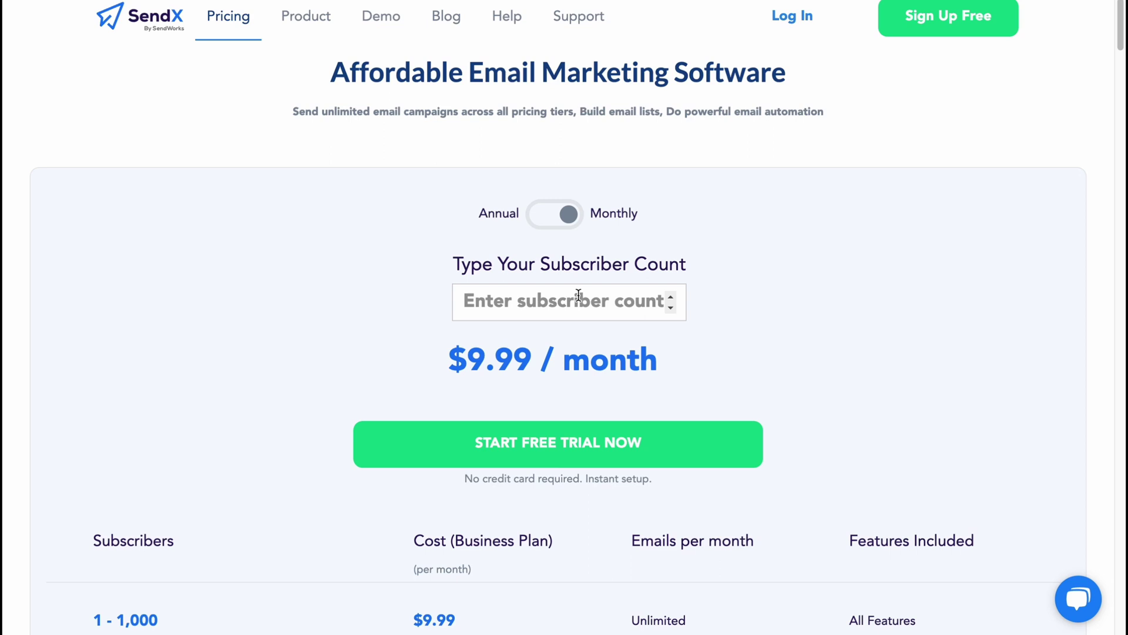
- Enter 100000 subscribers to get the $399.99 per month price
scroll(620, 297, down, 1)
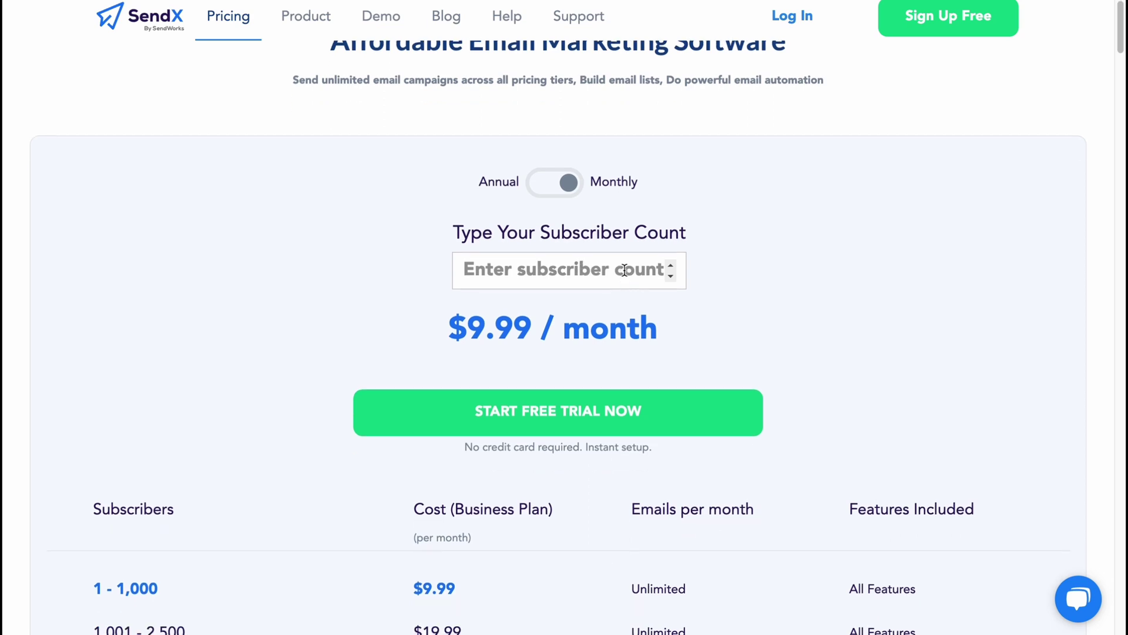
click(556, 267)
click(418, 255)
click(546, 273)
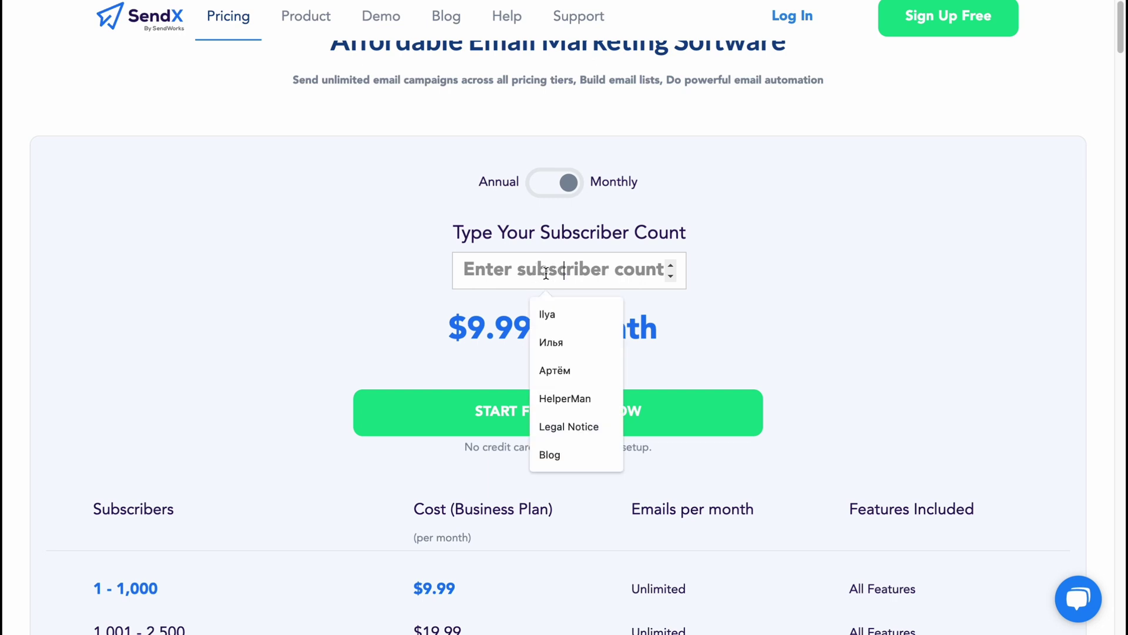
text(1000)
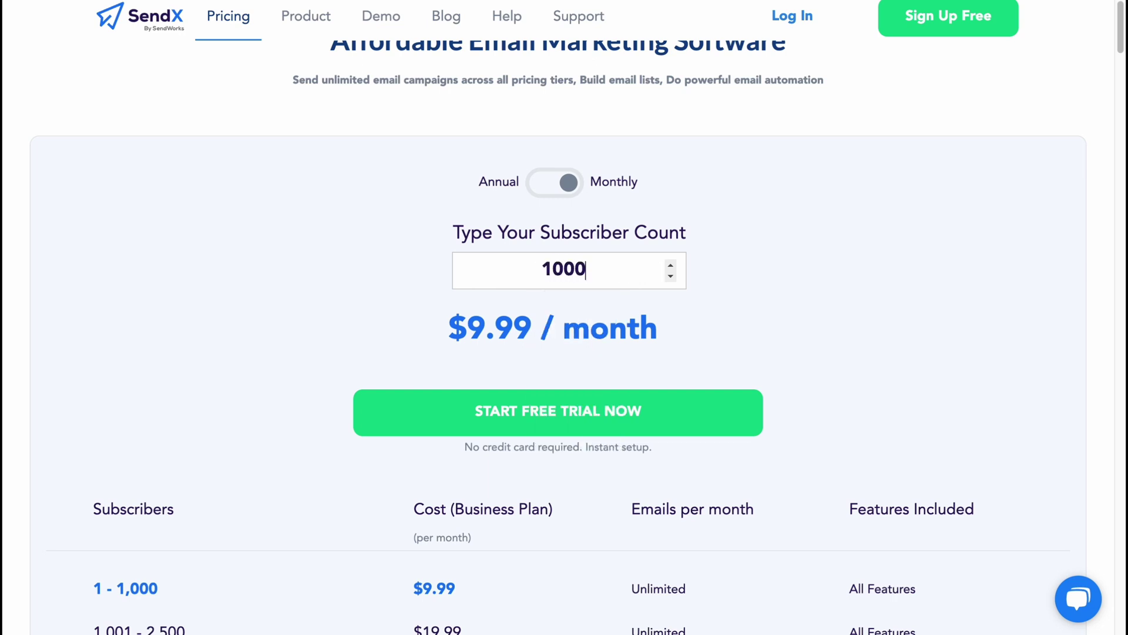
text(0)
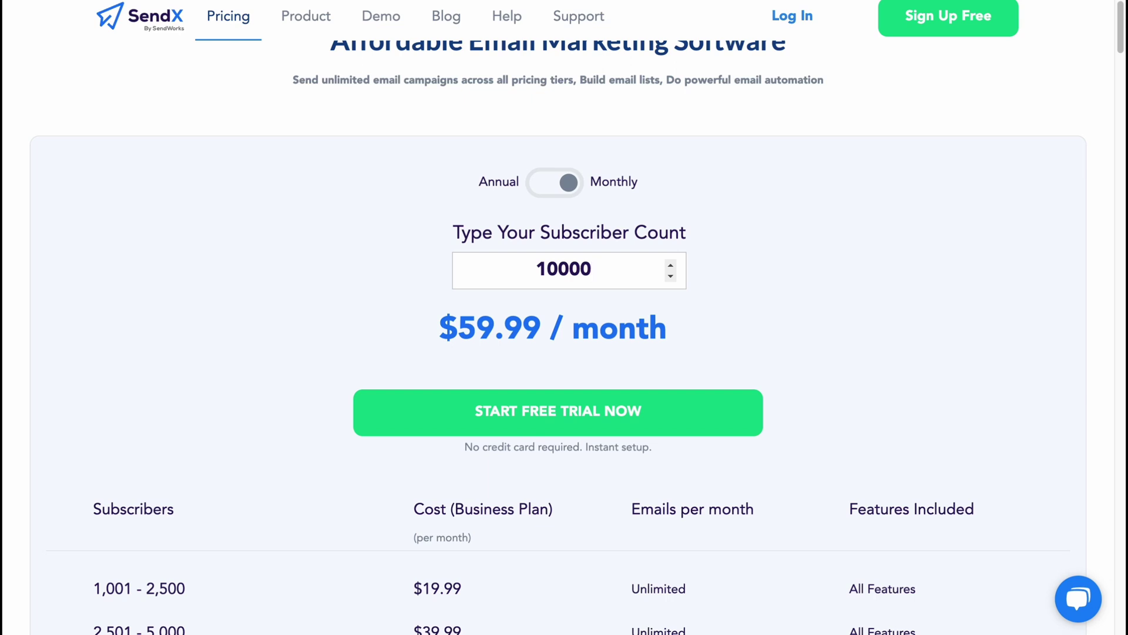
text(0)
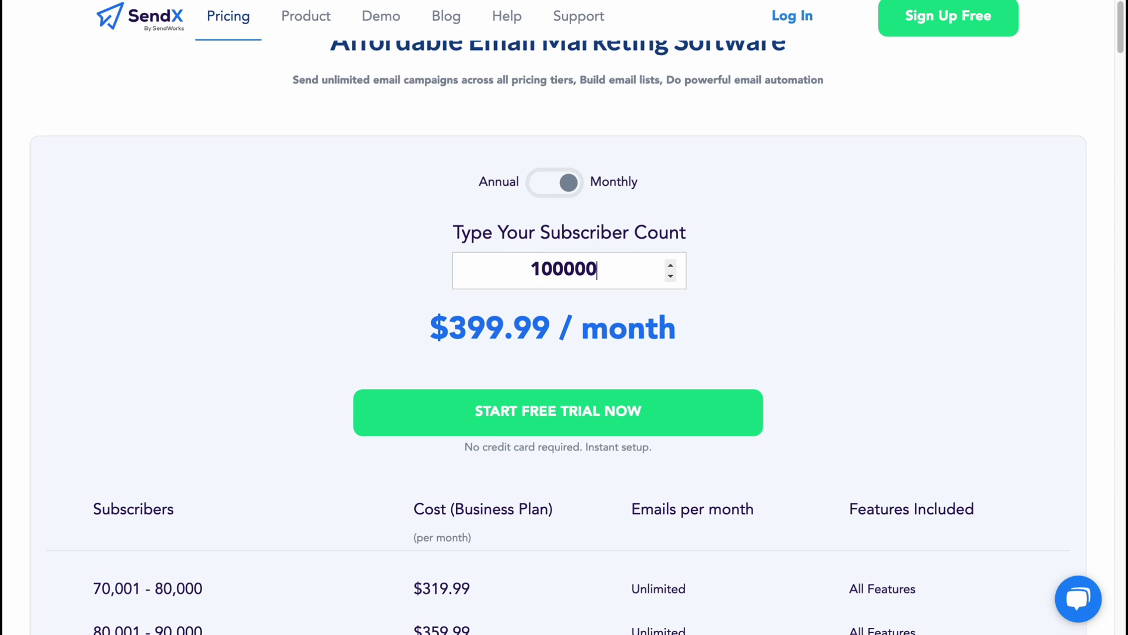
- Review the pricing tiers and feature list on the pricing page
drag(450, 328, 609, 328)
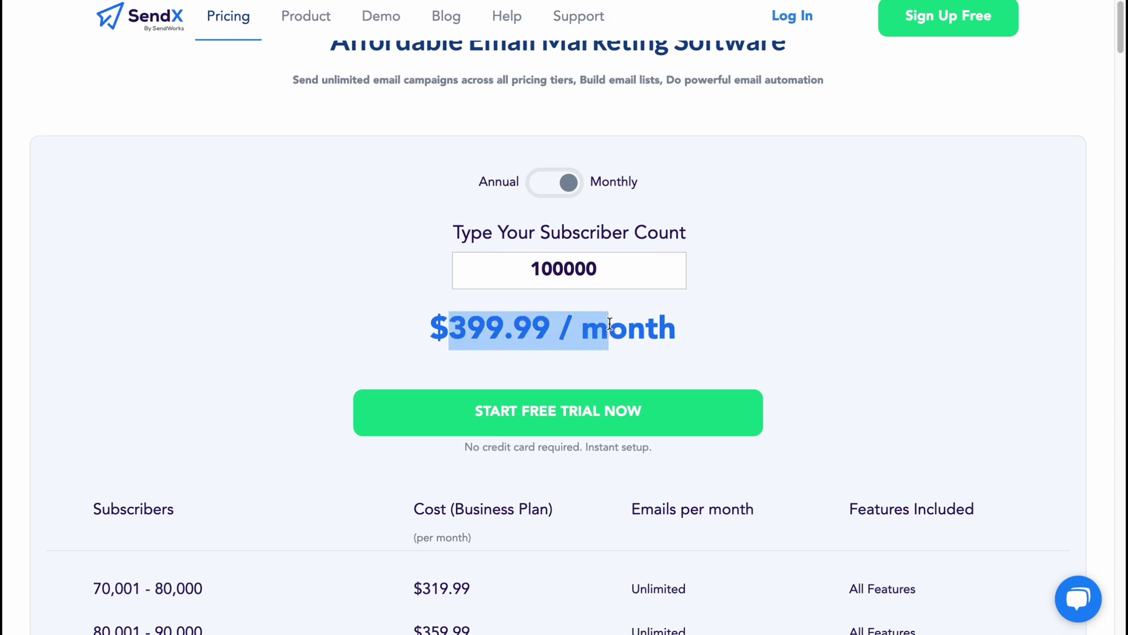
scroll(784, 313, down, 2)
scroll(774, 313, down, 2)
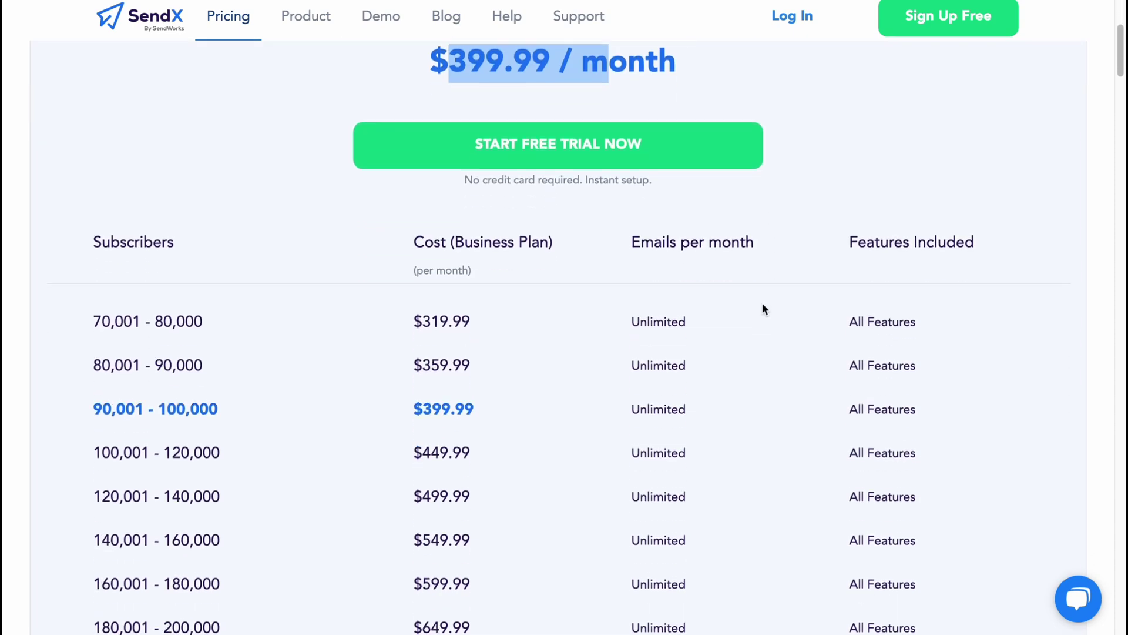
scroll(750, 305, down, 1)
scroll(378, 345, down, 6)
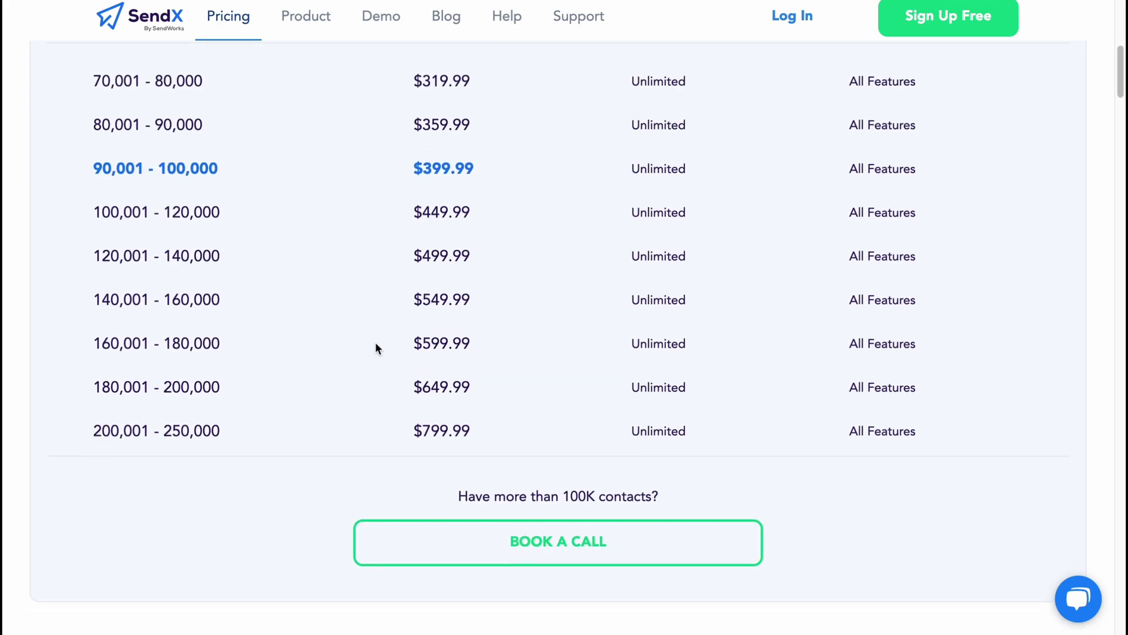
scroll(491, 346, down, 5)
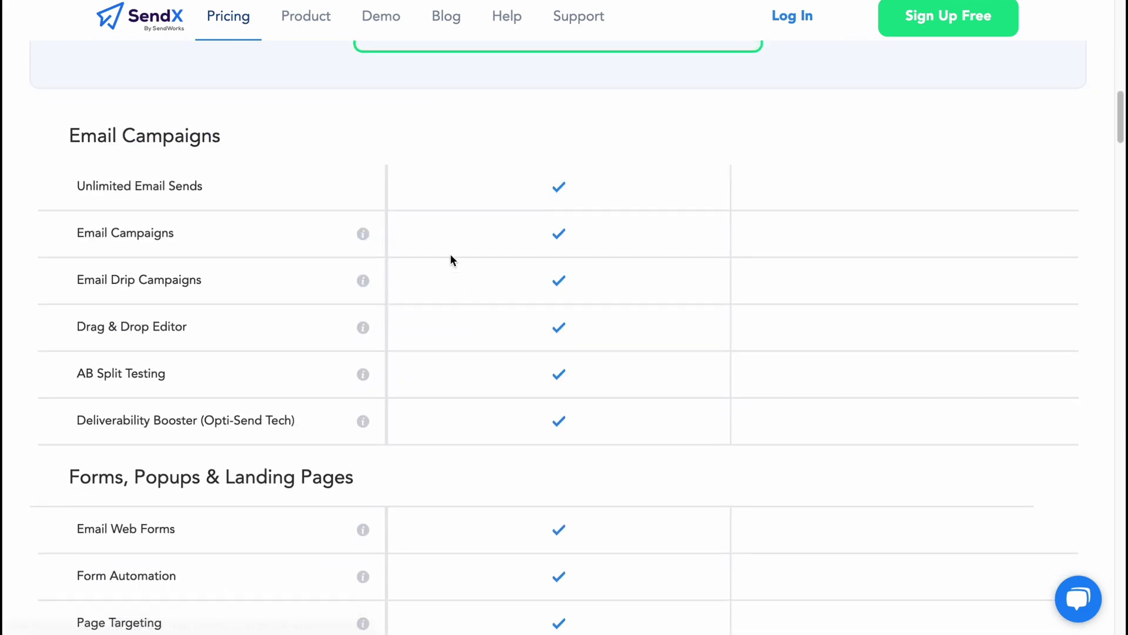
scroll(517, 267, down, 2)
scroll(512, 268, up, 1)
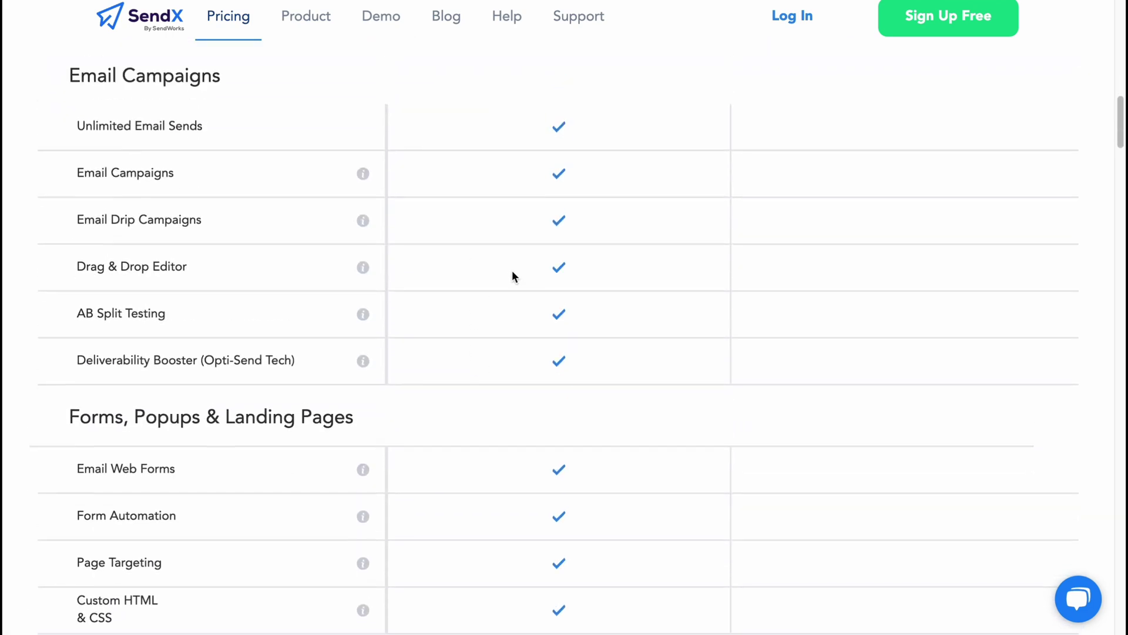
scroll(513, 269, down, 5)
scroll(510, 264, down, 6)
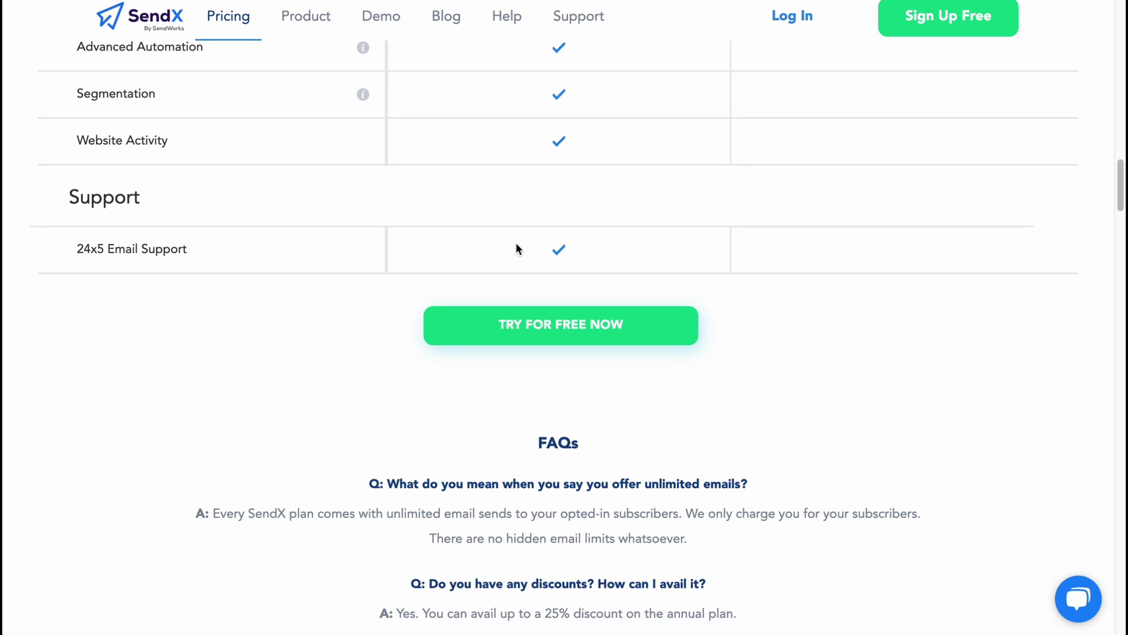
click(522, 316)
scroll(670, 146, up, 20)
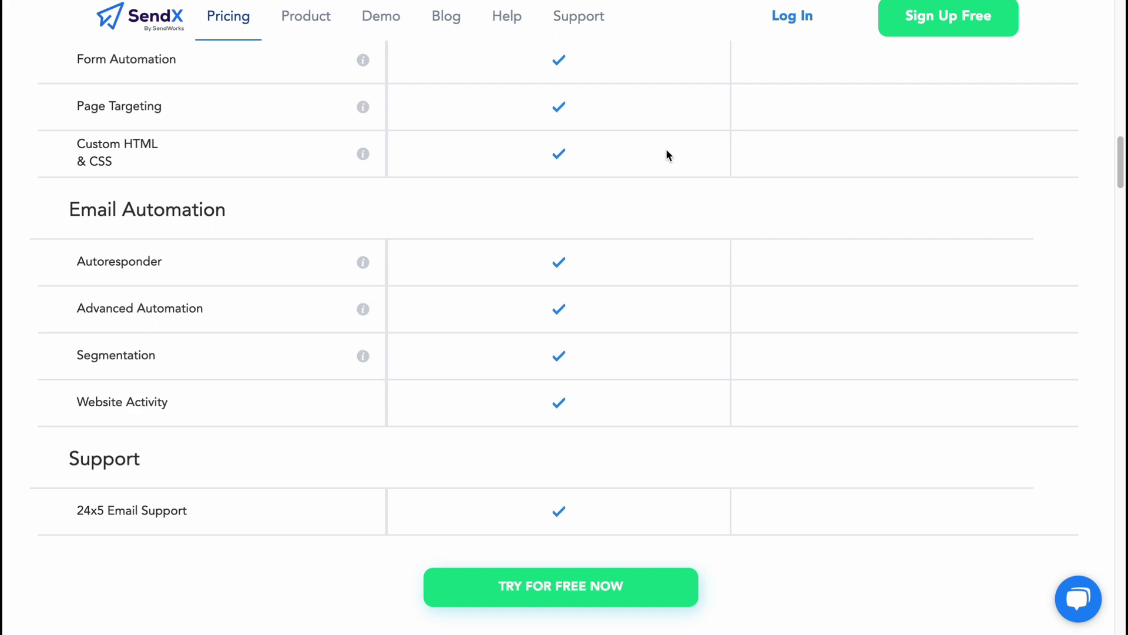
scroll(680, 156, up, 10)
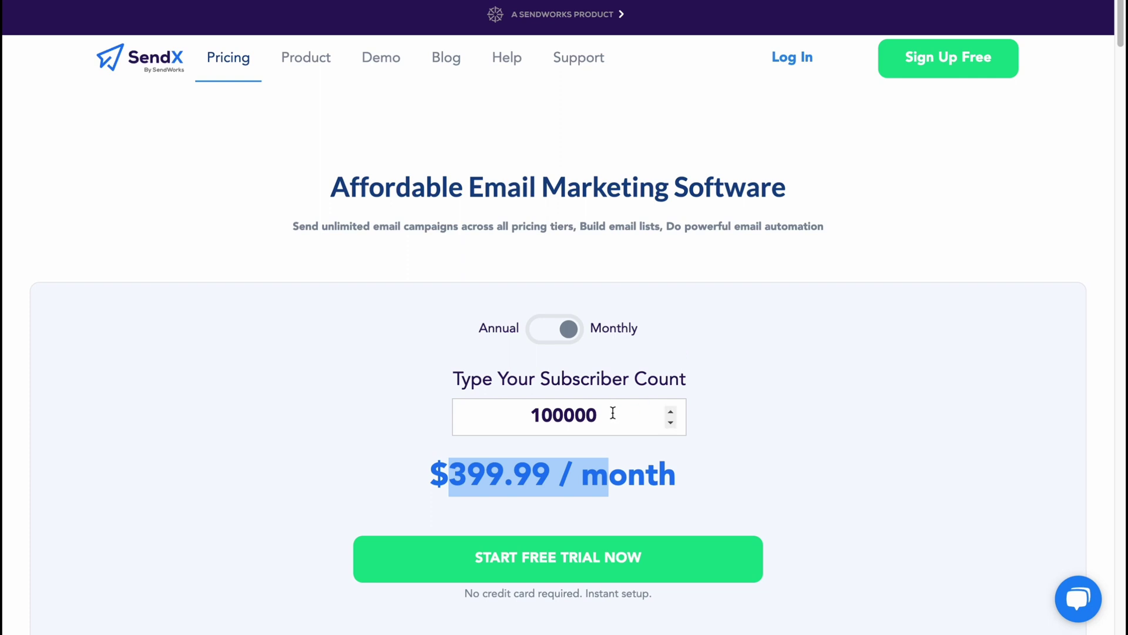
- Switch 100000 subscribers to annual billing at $299.99/month, then go back to the SendX app
drag(612, 413, 409, 409)
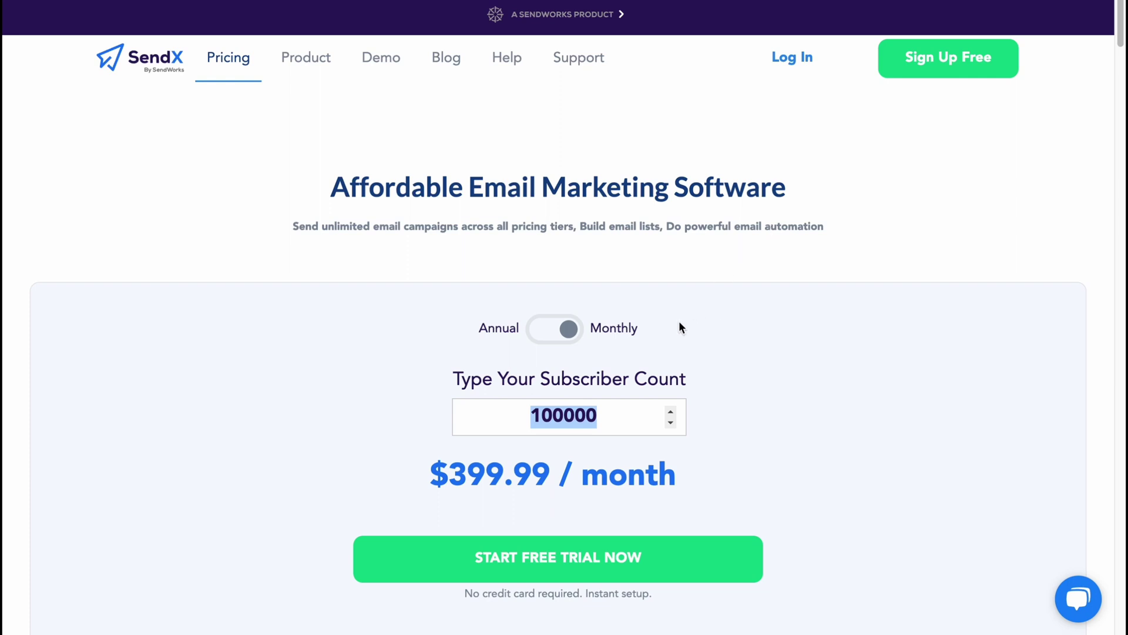
click(558, 334)
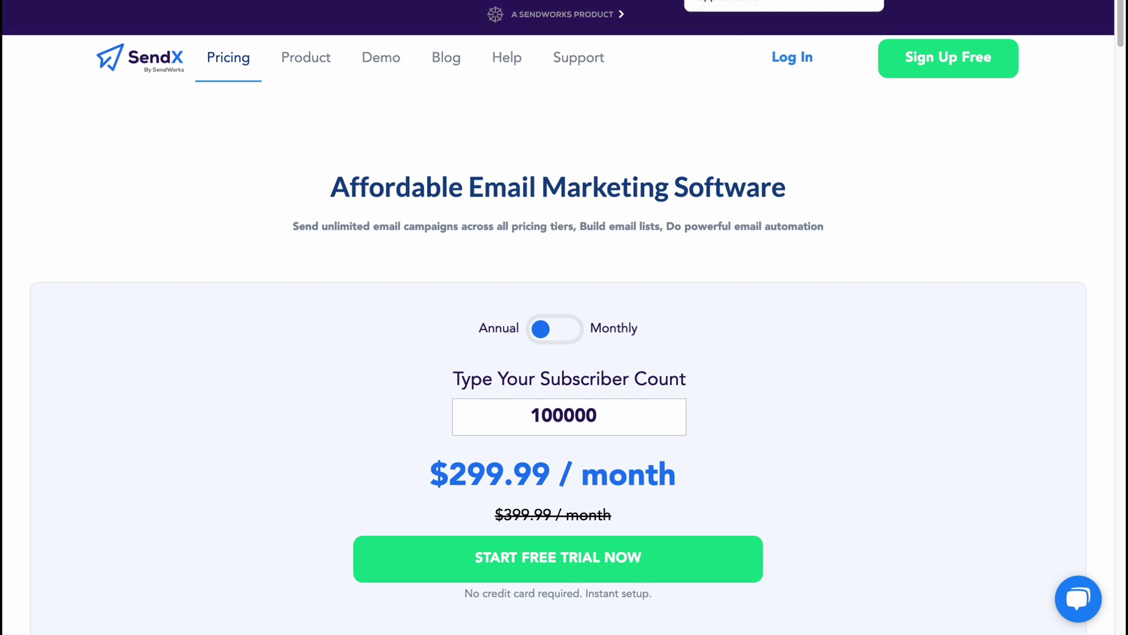
click(680, 2)
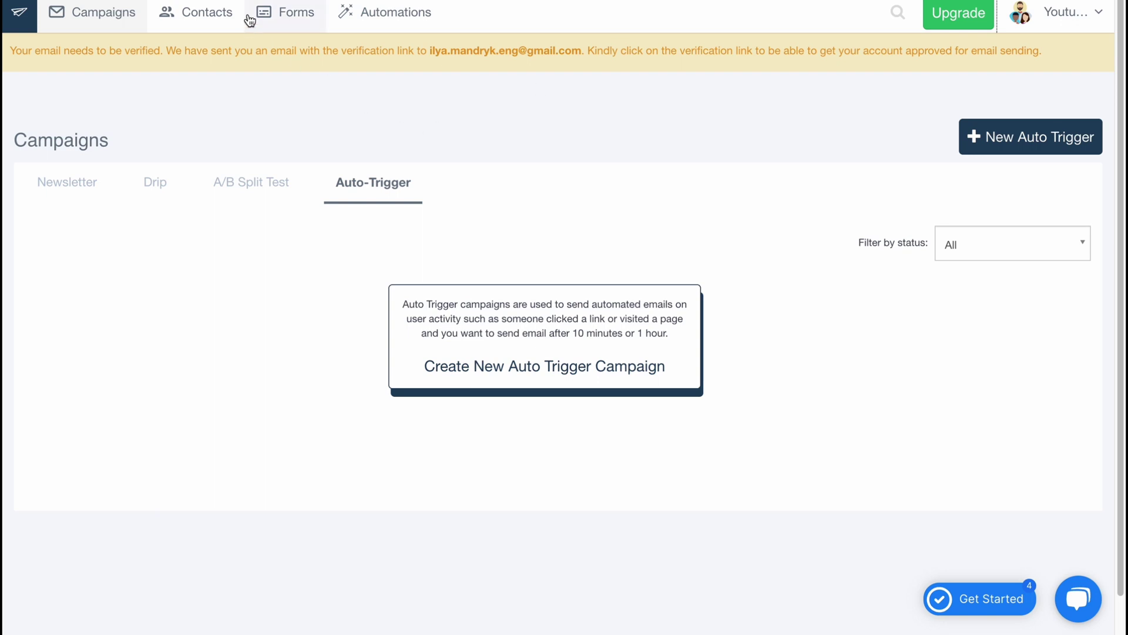
- Go to the Forms section to create popup forms, embedded forms or landing pages
click(289, 15)
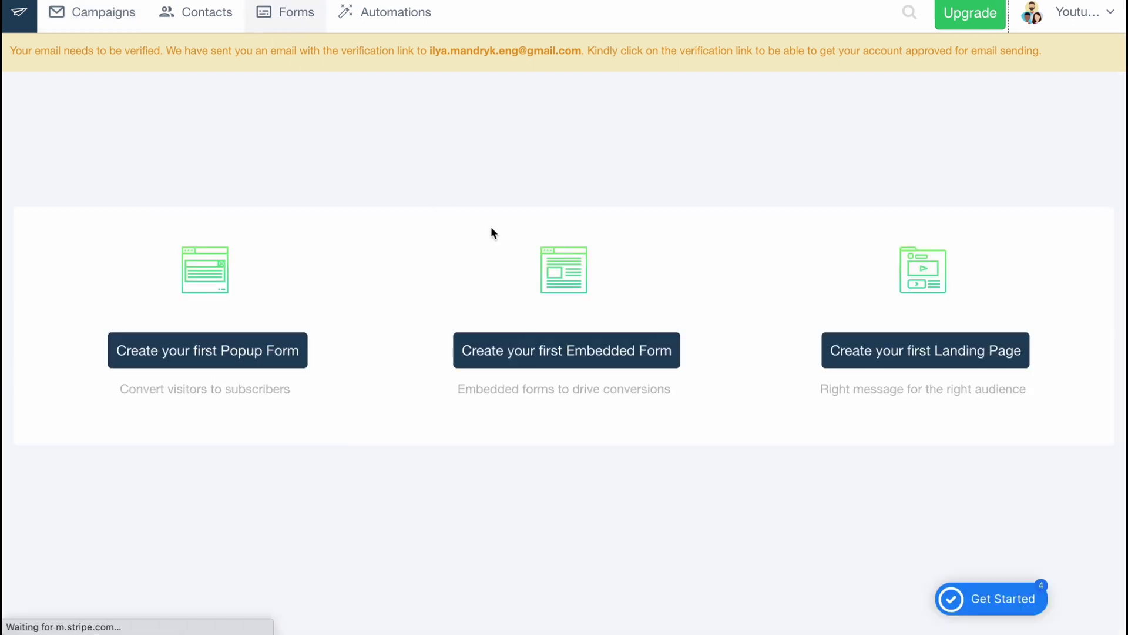